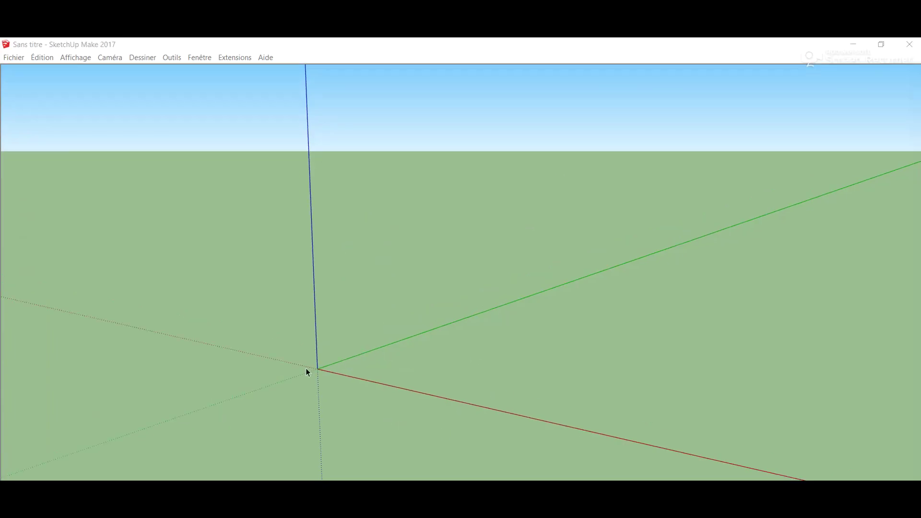
# Step: Turn on the Premiers pas, Grand jeu d'outils, Standard, Caméra and Mesures toolbars
pyautogui.click(75, 58)
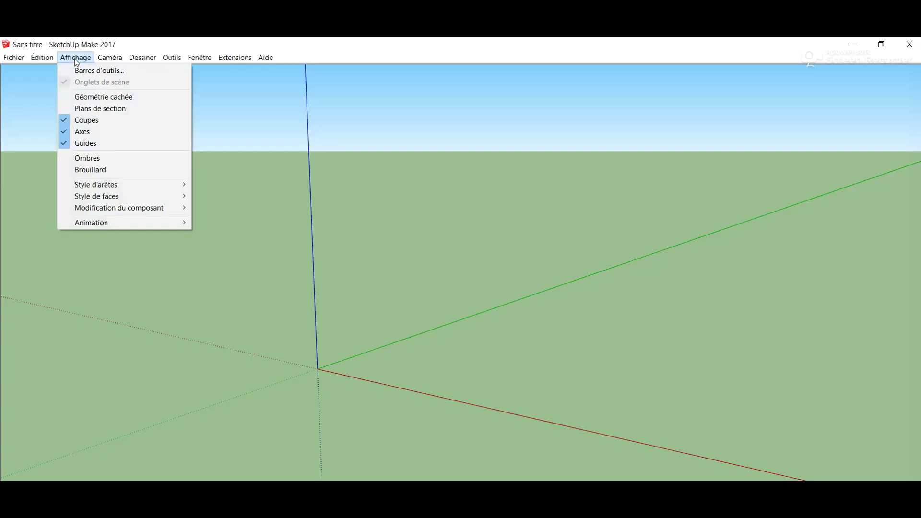
pyautogui.click(99, 71)
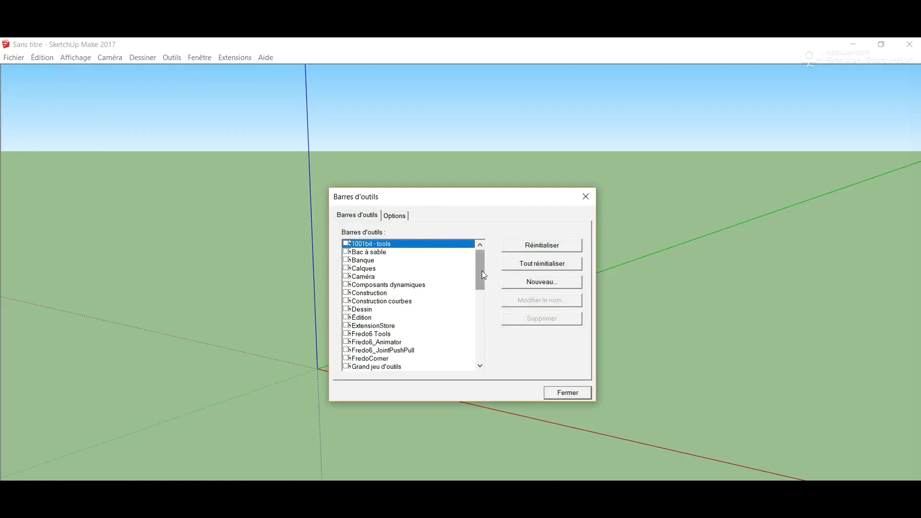
pyautogui.moveTo(482, 271); pyautogui.dragTo(482, 316)
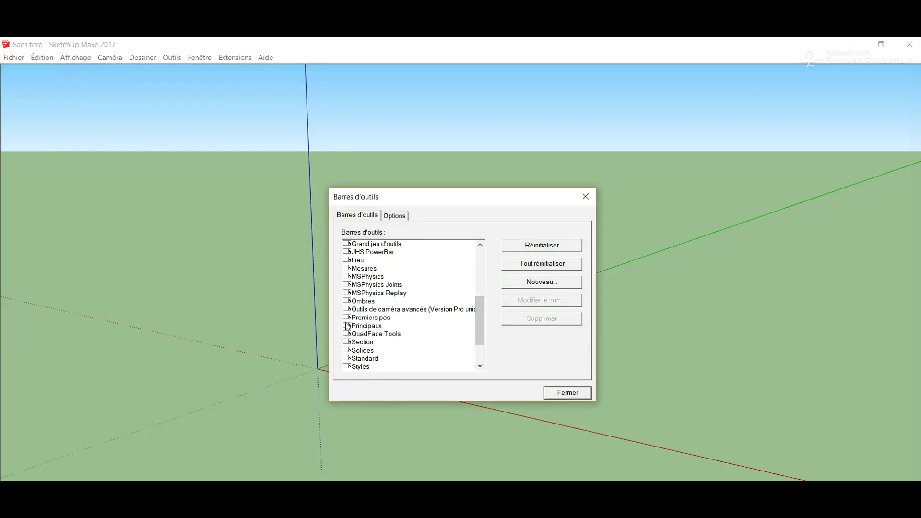
pyautogui.click(346, 318)
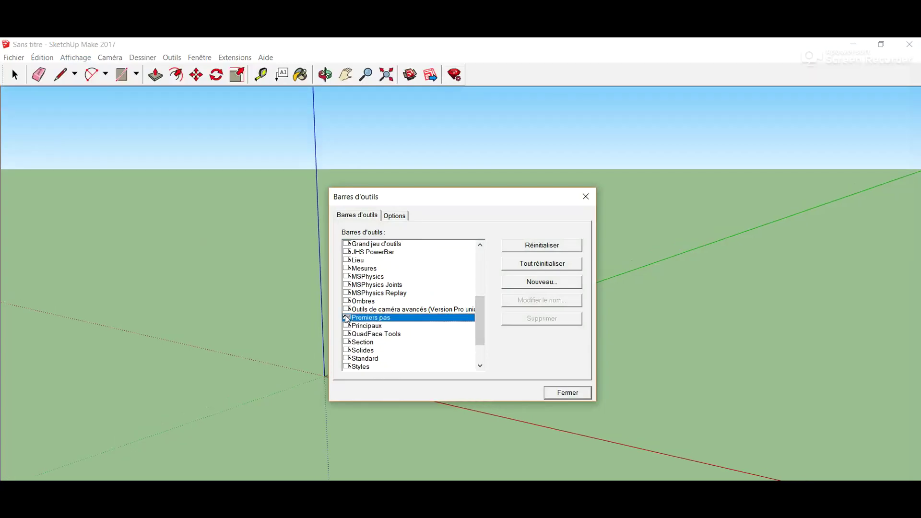
pyautogui.moveTo(480, 326); pyautogui.dragTo(479, 318)
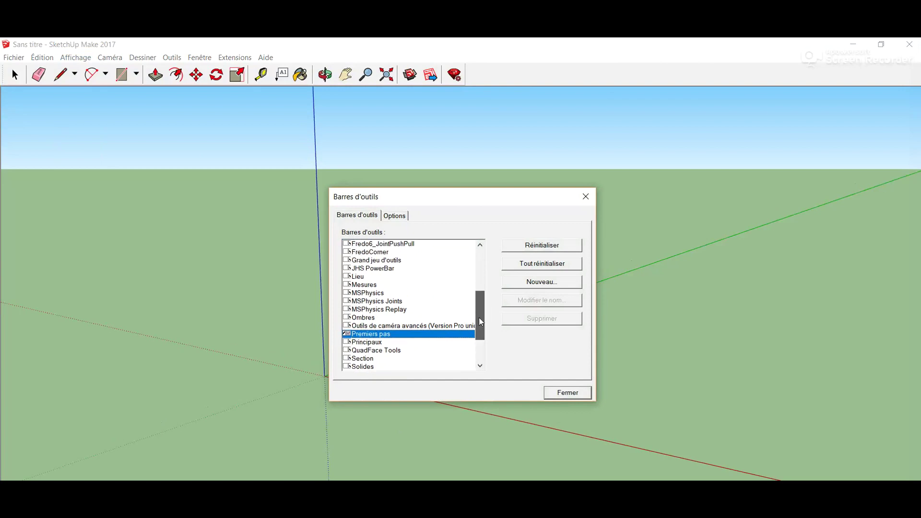
pyautogui.click(346, 260)
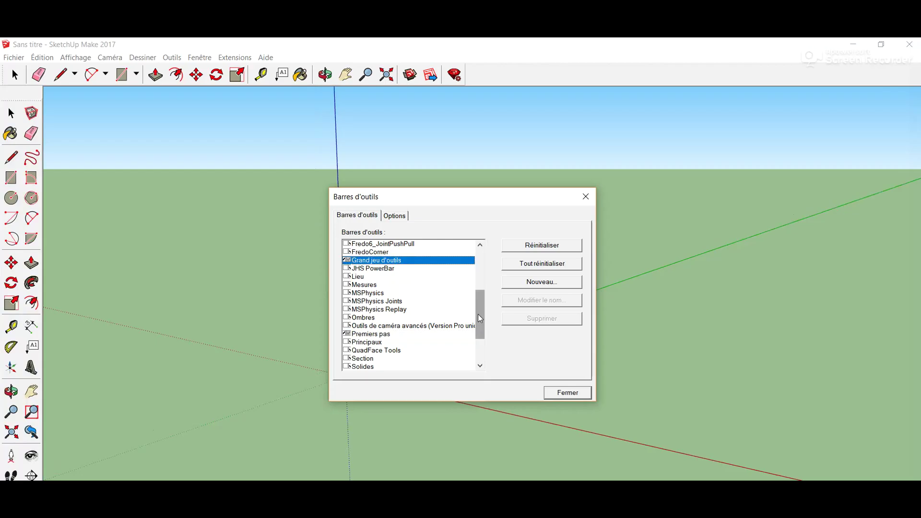
pyautogui.moveTo(480, 318); pyautogui.dragTo(460, 342)
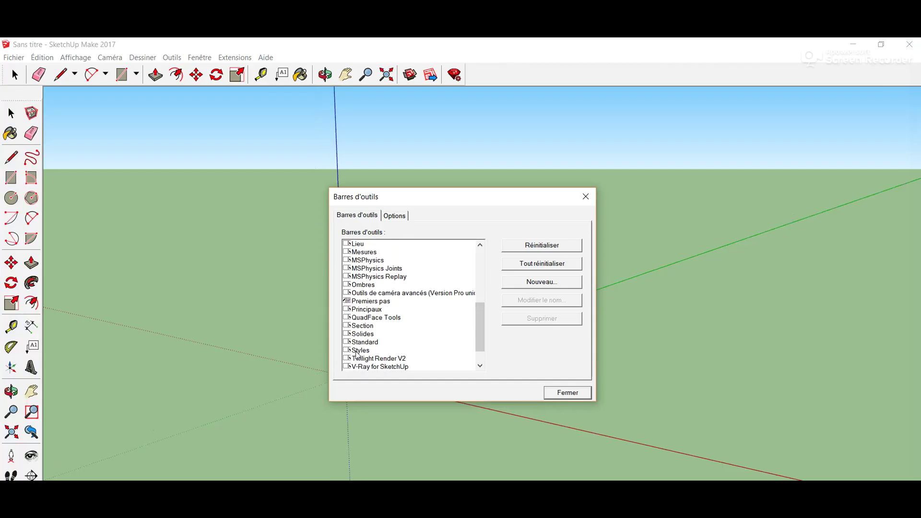
pyautogui.click(347, 342)
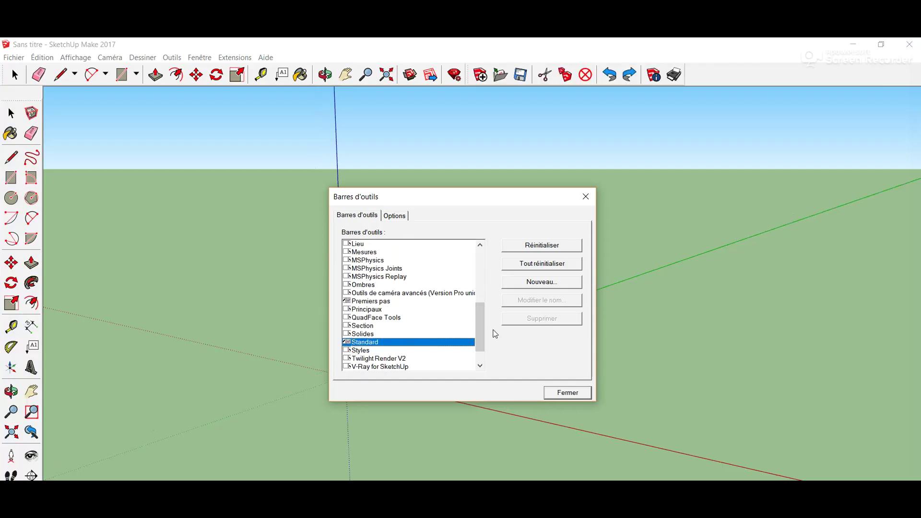
pyautogui.moveTo(481, 329); pyautogui.dragTo(479, 282)
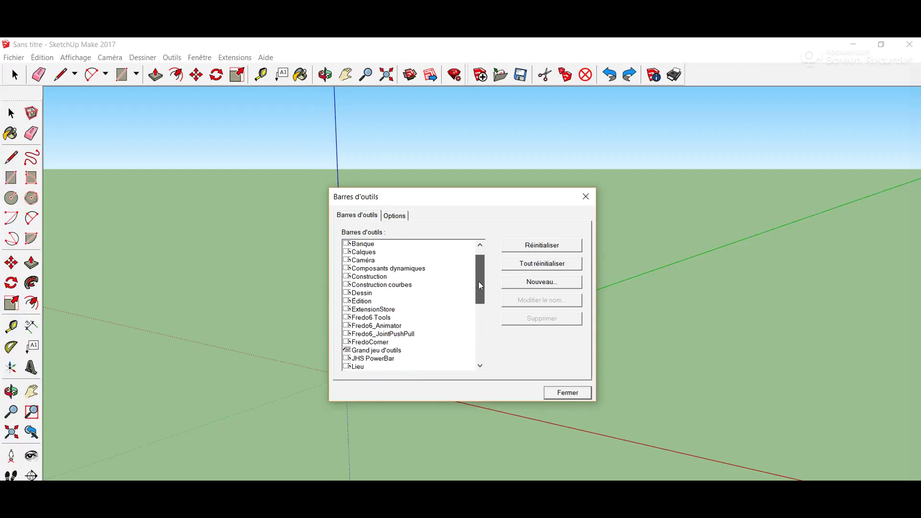
pyautogui.click(346, 260)
pyautogui.moveTo(481, 281); pyautogui.dragTo(482, 318)
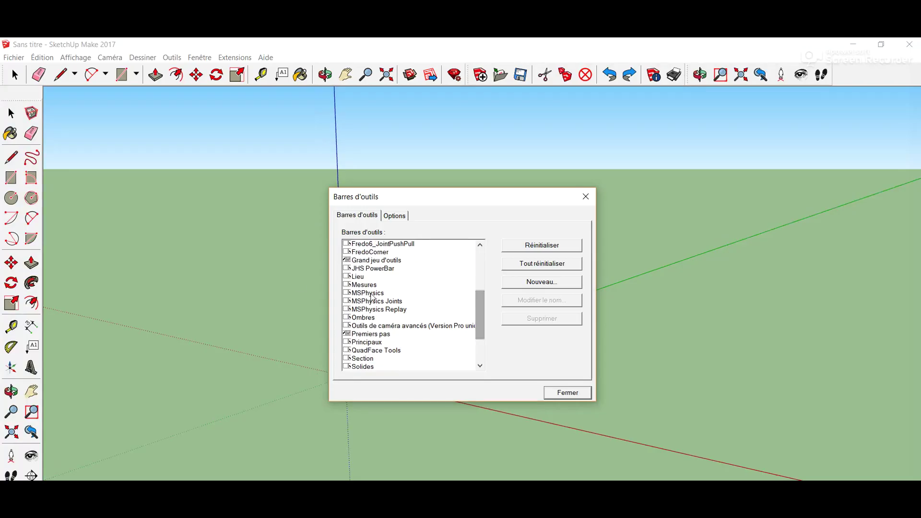
pyautogui.click(346, 285)
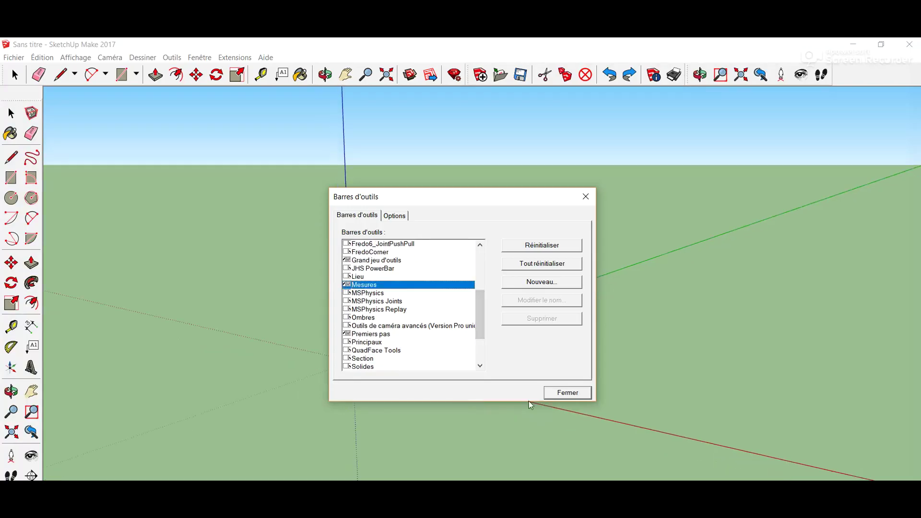
pyautogui.click(568, 393)
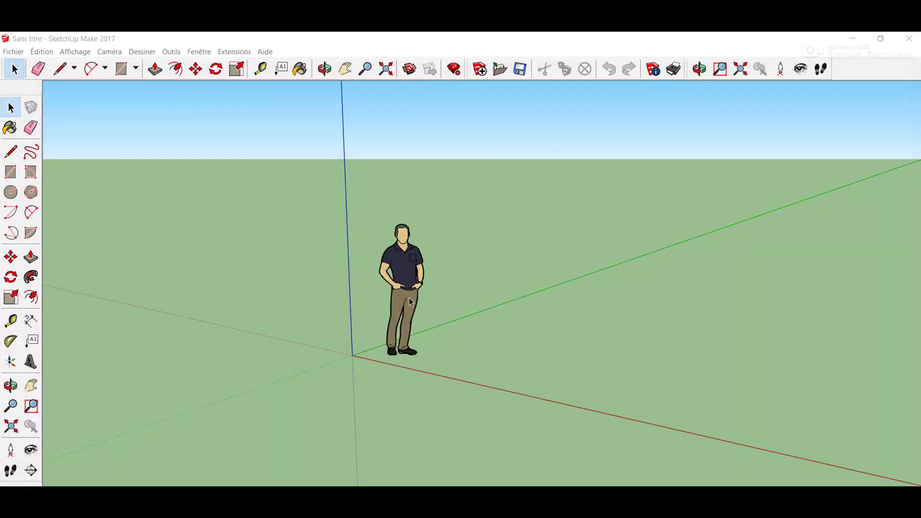
# Step: Select the default human figure and delete it
pyautogui.click(410, 273)
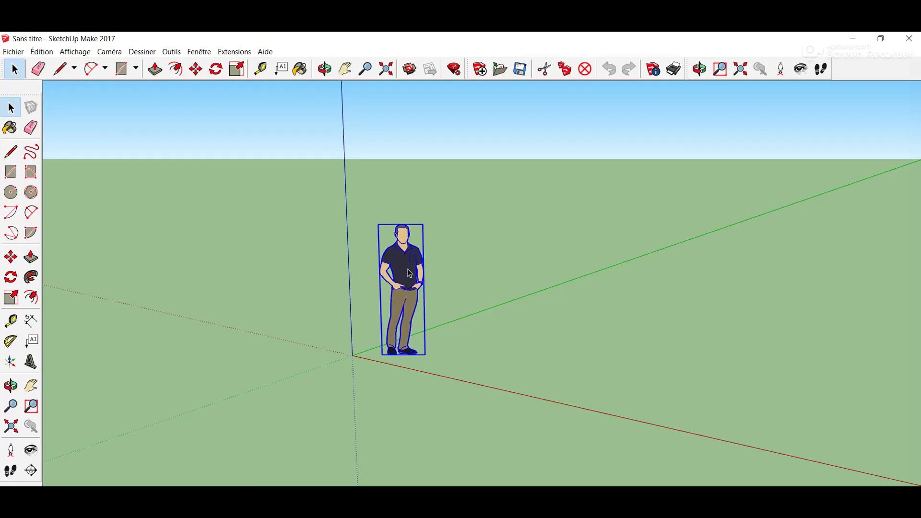
pyautogui.press('Delete')
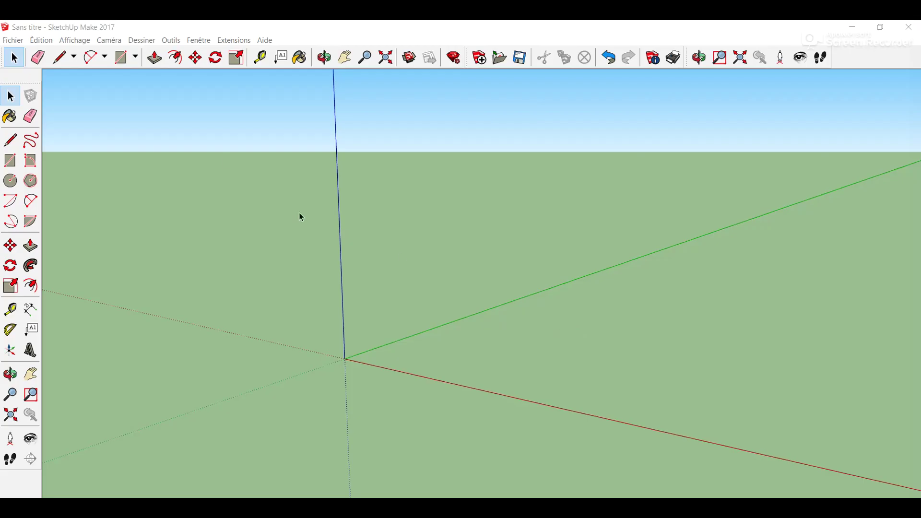
# Step: Set the length unit to centimetres in Model Info > Units
pyautogui.click(197, 43)
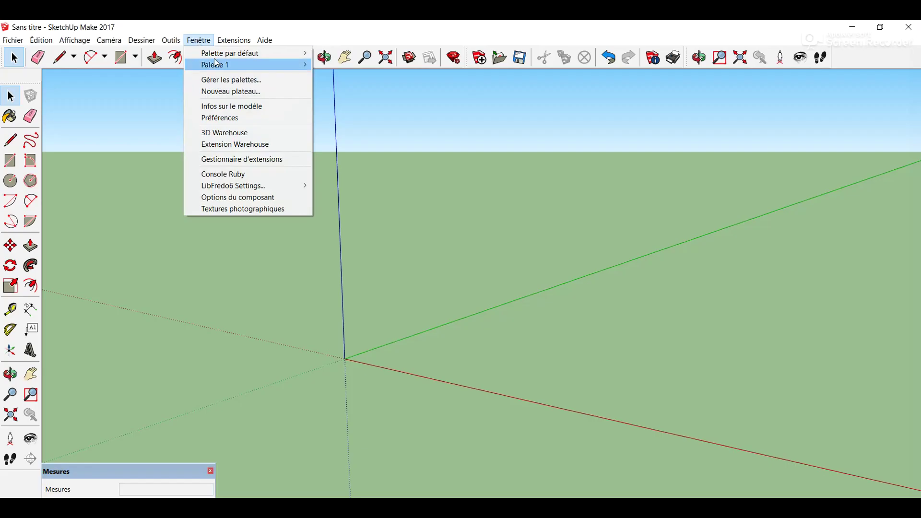
pyautogui.click(248, 106)
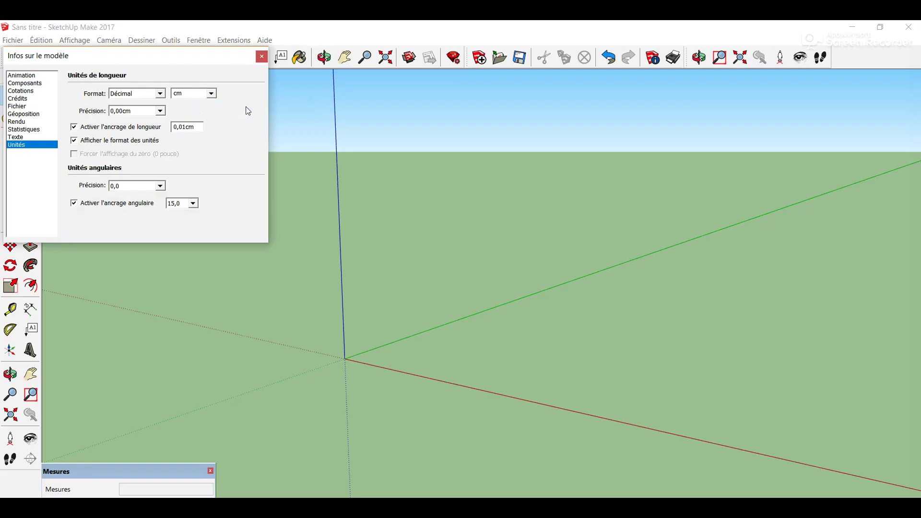
pyautogui.click(211, 93)
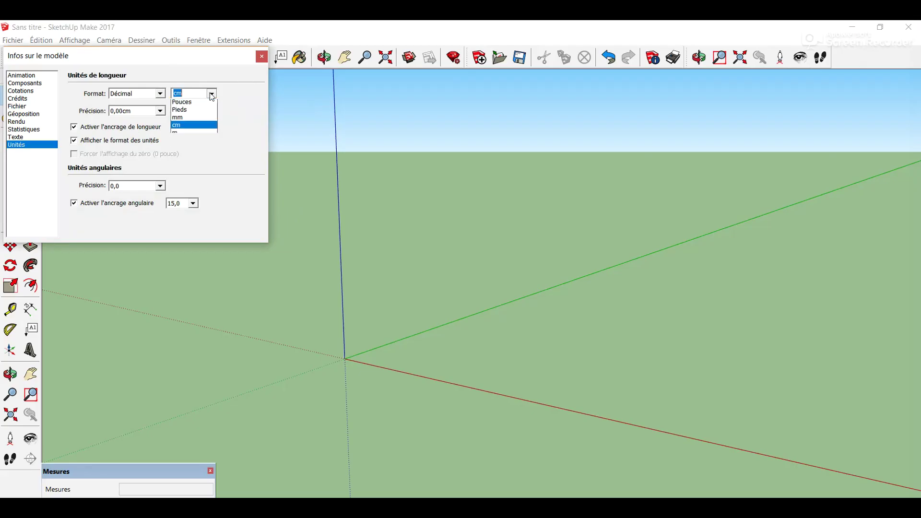
pyautogui.click(205, 128)
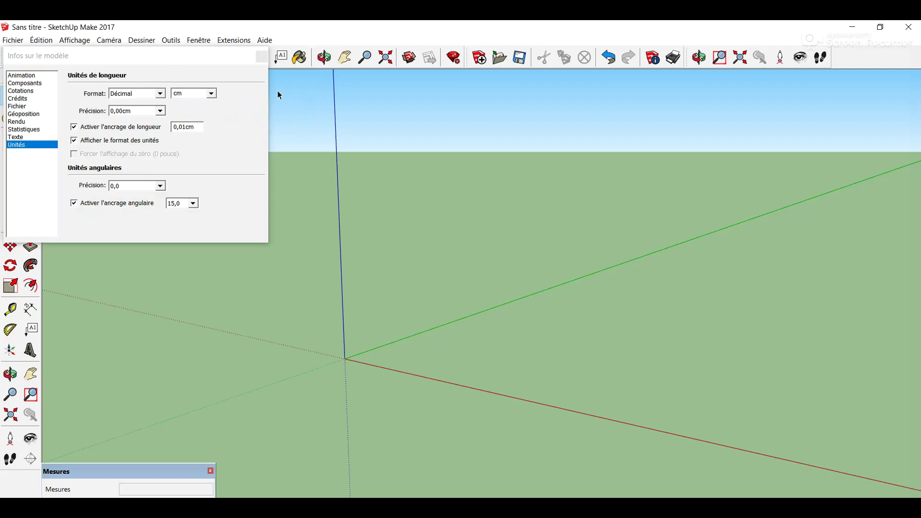
pyautogui.click(262, 57)
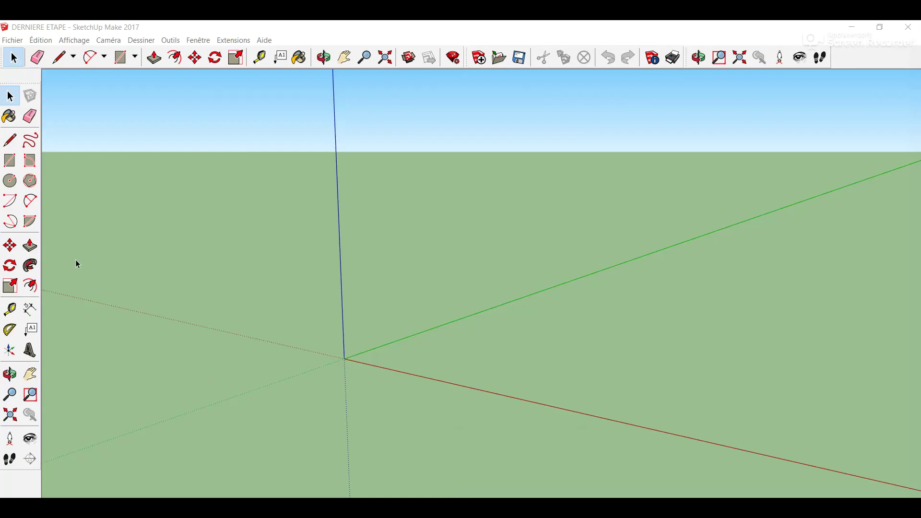
# Step: Draw a 1930 × 1000 cm rectangle with one corner at the axis origin
pyautogui.click(11, 161)
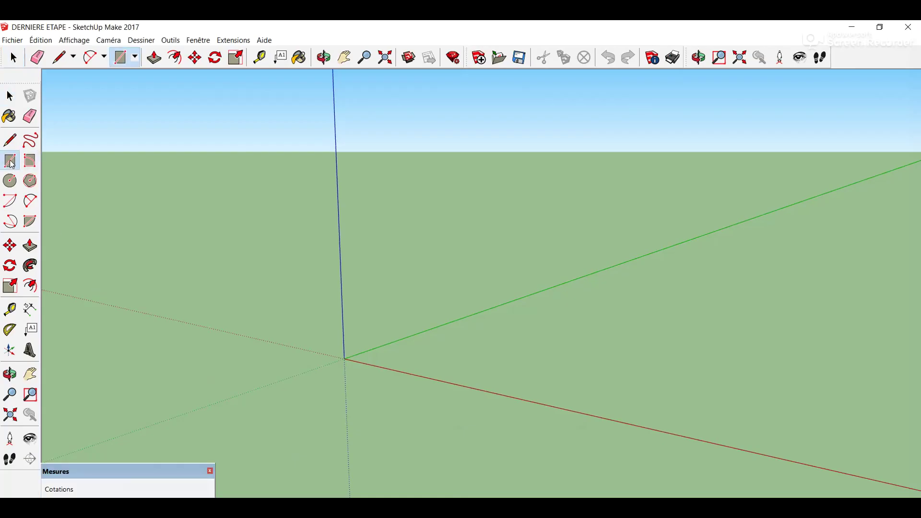
pyautogui.click(344, 359)
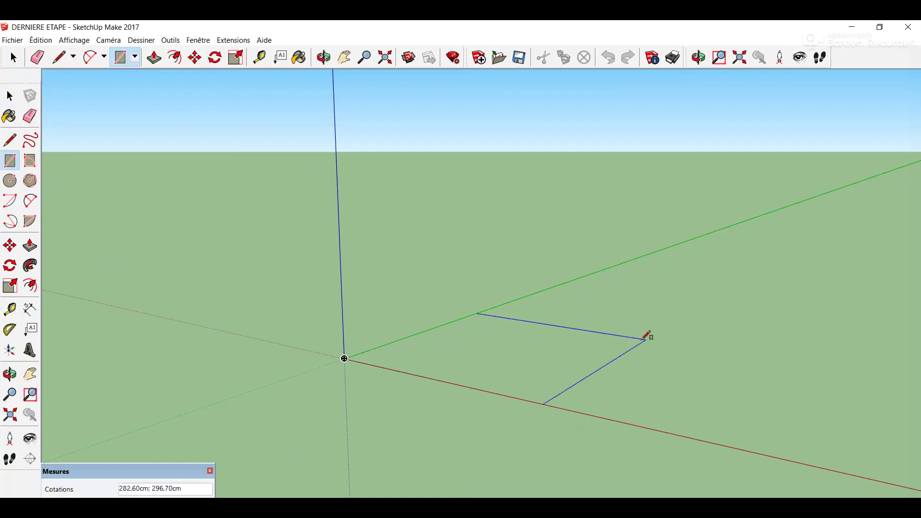
pyautogui.click(800, 337)
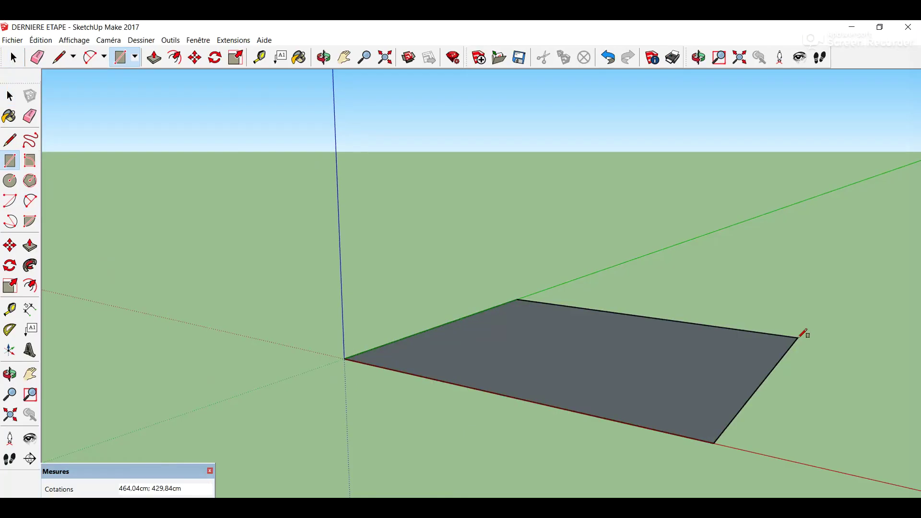
pyautogui.write('1930')
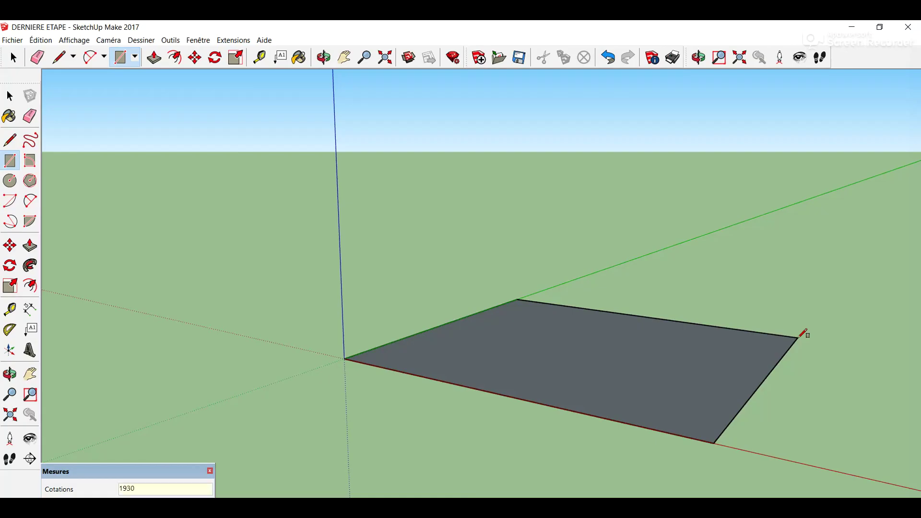
pyautogui.write(';1000')
pyautogui.press('Return')
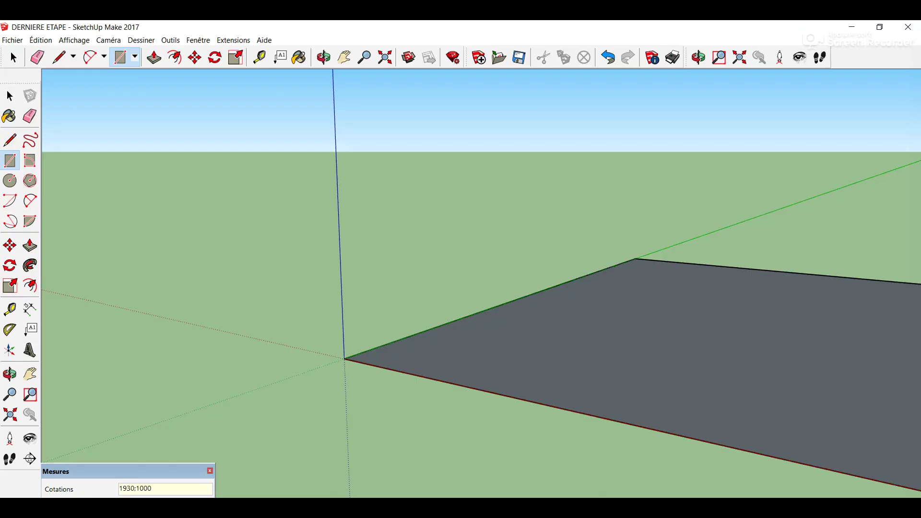
pyautogui.press('space')
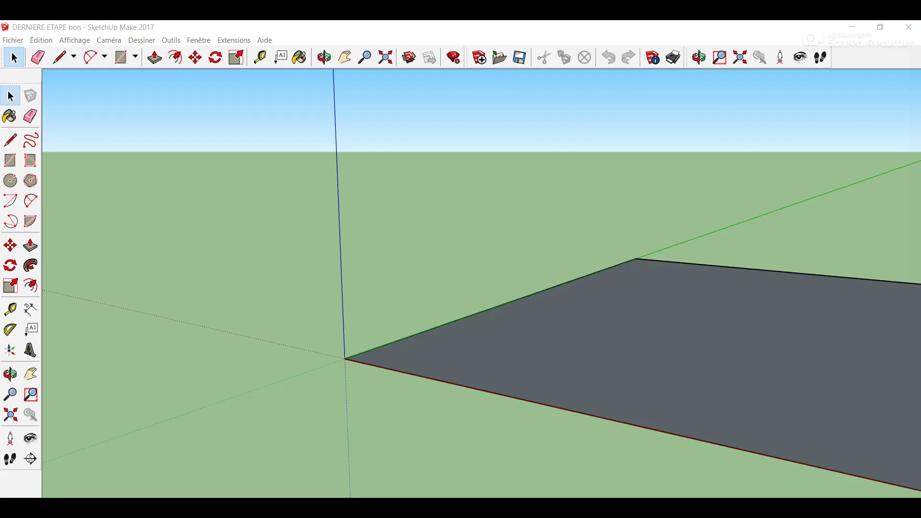
# Step: Switch to Top view, then zoom and pan until the floor rectangle is centred
pyautogui.click(108, 42)
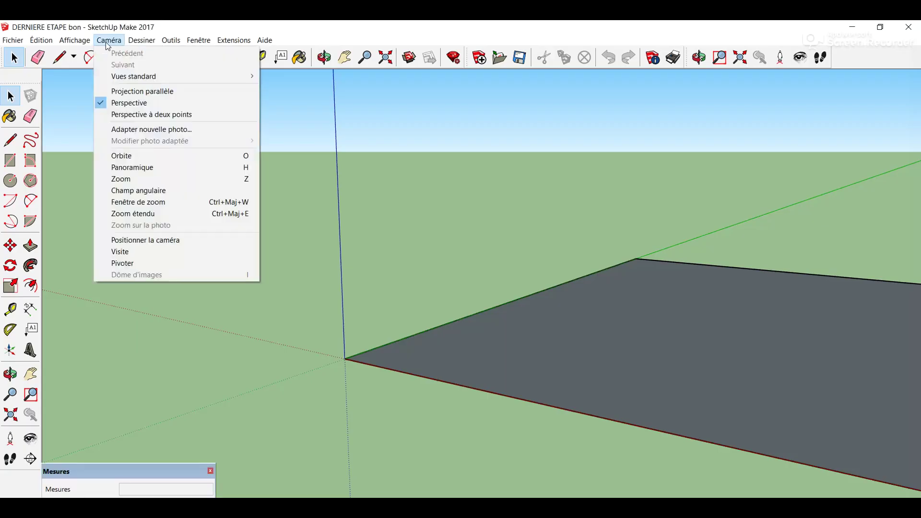
pyautogui.moveTo(133, 76)
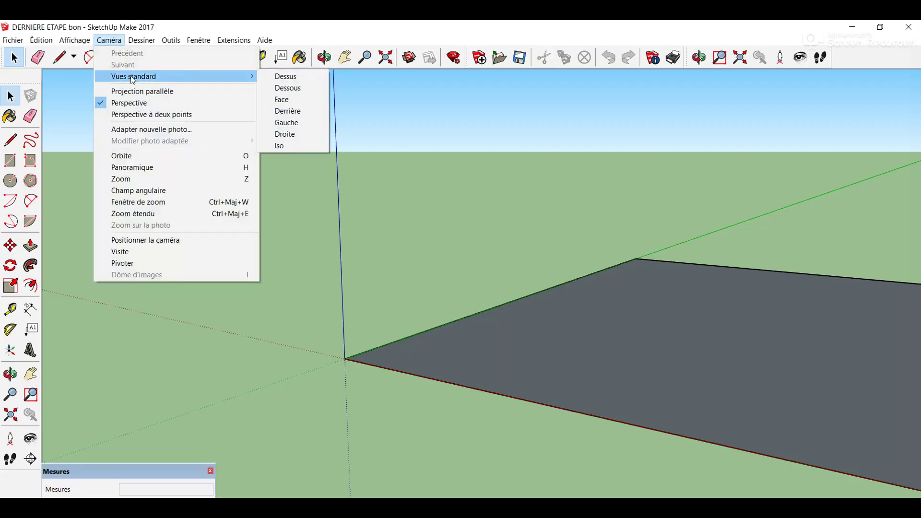
pyautogui.click(296, 80)
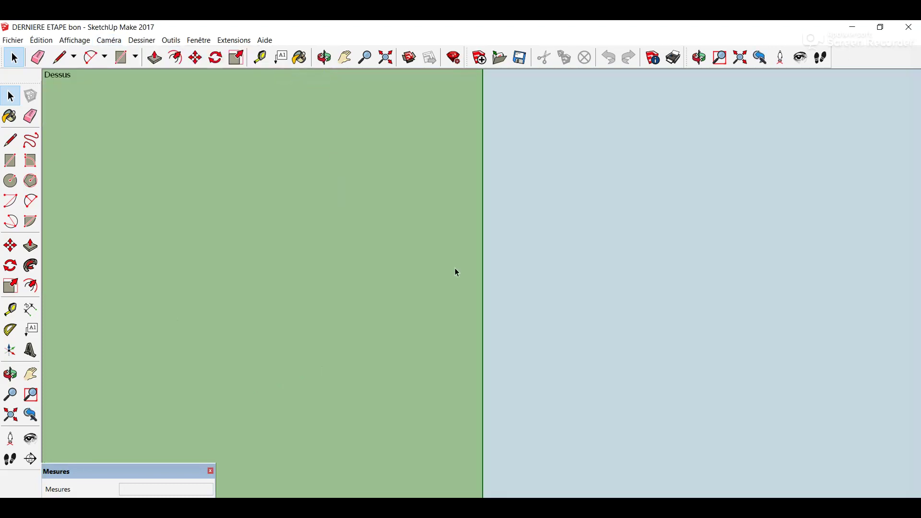
pyautogui.scroll(1, 524, 309)
pyautogui.scroll(1, 523, 309)
pyautogui.scroll(-1, 523, 308)
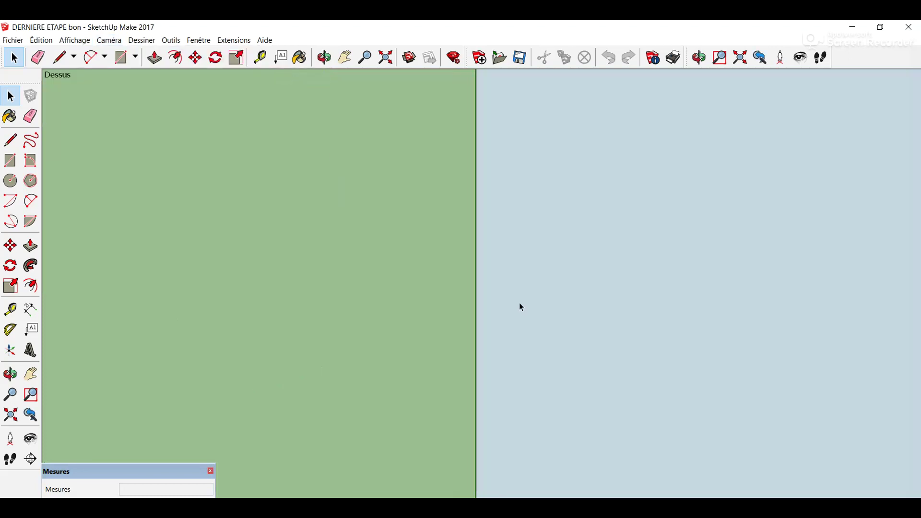
pyautogui.scroll(-1, 522, 307)
pyautogui.scroll(-1, 521, 305)
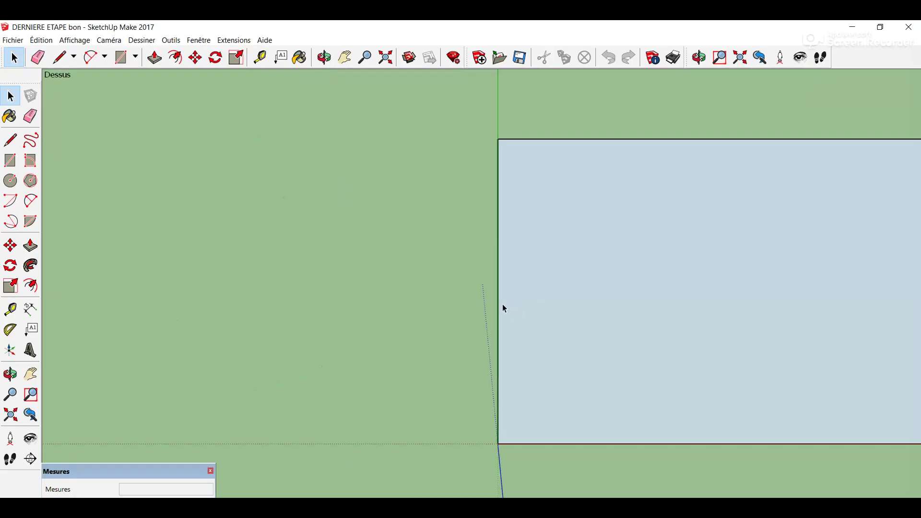
pyautogui.click(30, 374)
pyautogui.moveTo(597, 301)
pyautogui.mouseDown()
pyautogui.moveTo(304, 294)
pyautogui.moveTo(315, 286)
pyautogui.moveTo(307, 287)
pyautogui.mouseUp()
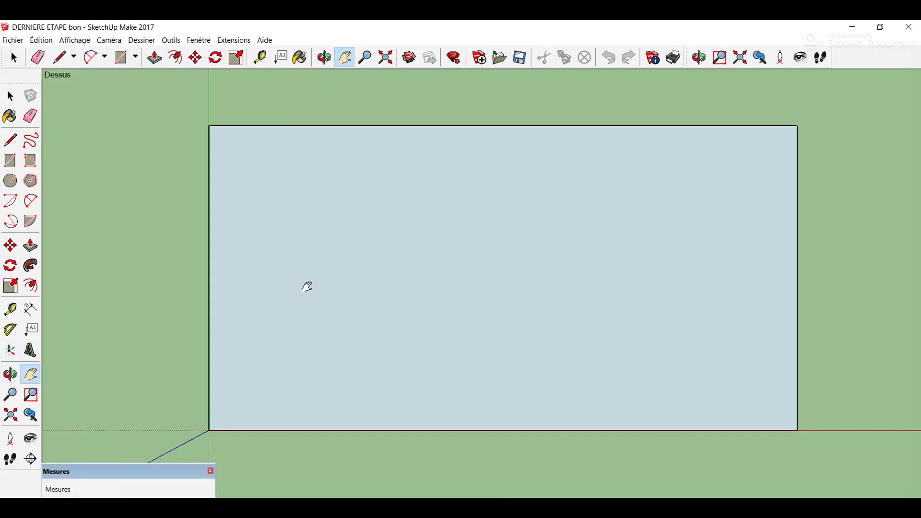
pyautogui.scroll(3, 360, 307)
pyautogui.scroll(-2, 360, 309)
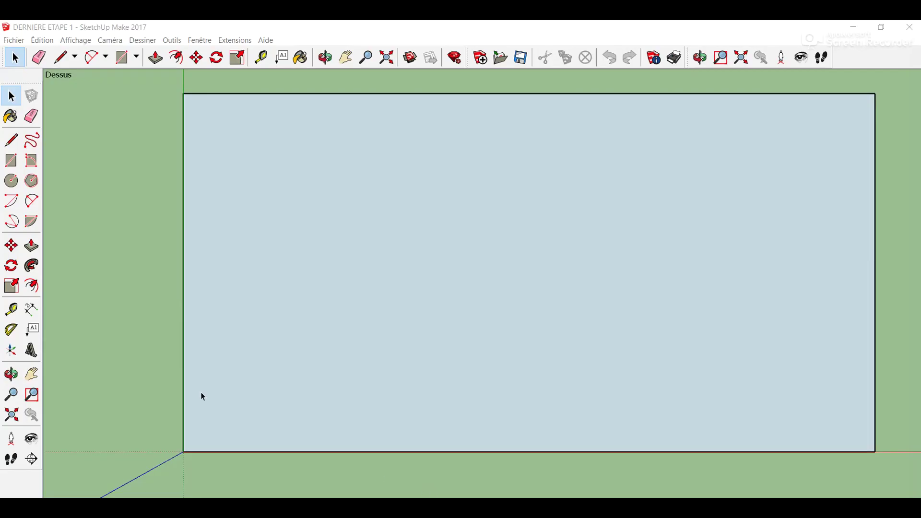
# Step: Offset the floor outline 5 cm inward for the outer walls, cancelling a stray second offset
pyautogui.click(34, 287)
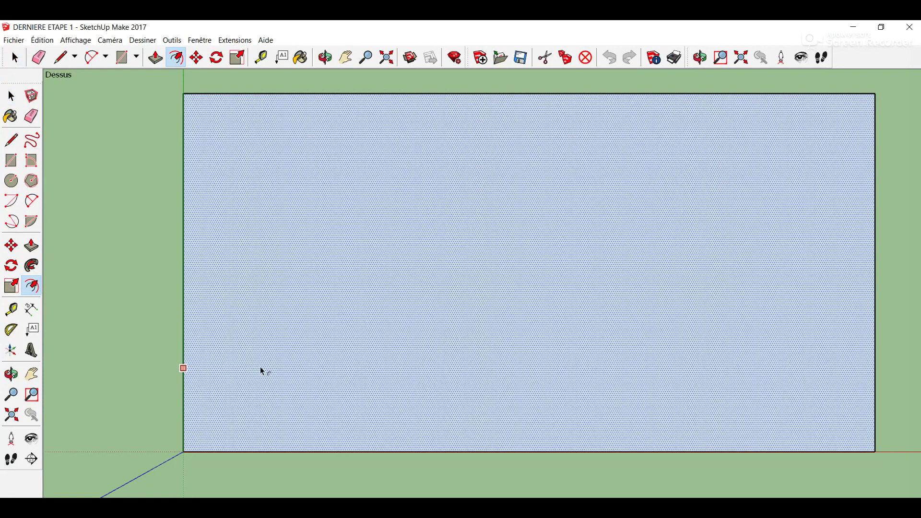
pyautogui.click(321, 452)
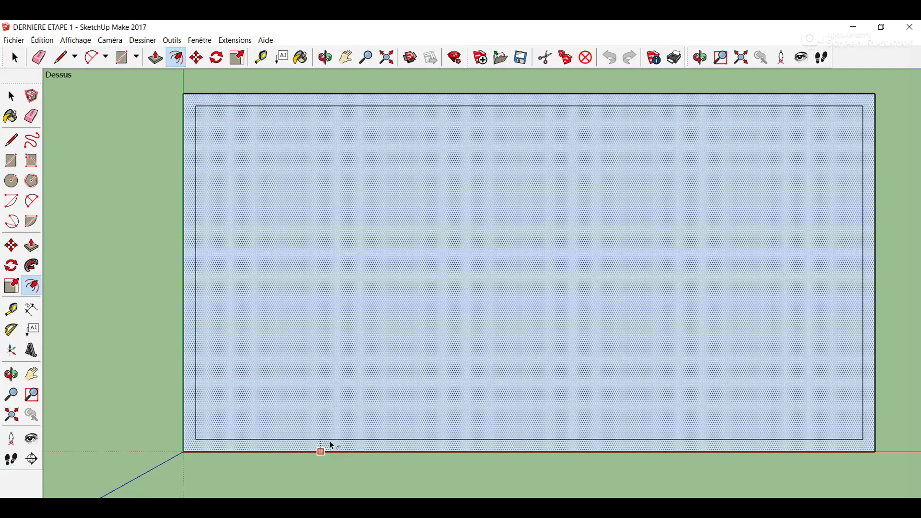
pyautogui.click(351, 425)
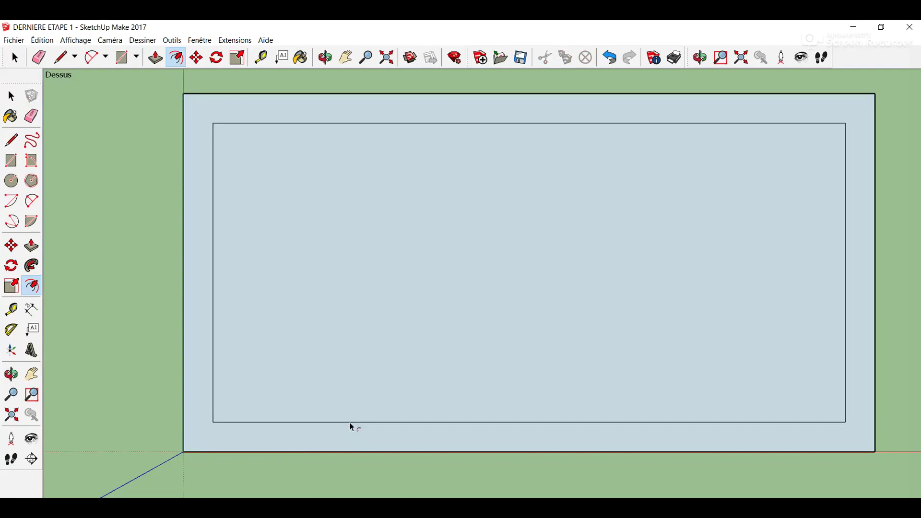
pyautogui.write('5')
pyautogui.press('Return')
pyautogui.click(360, 438)
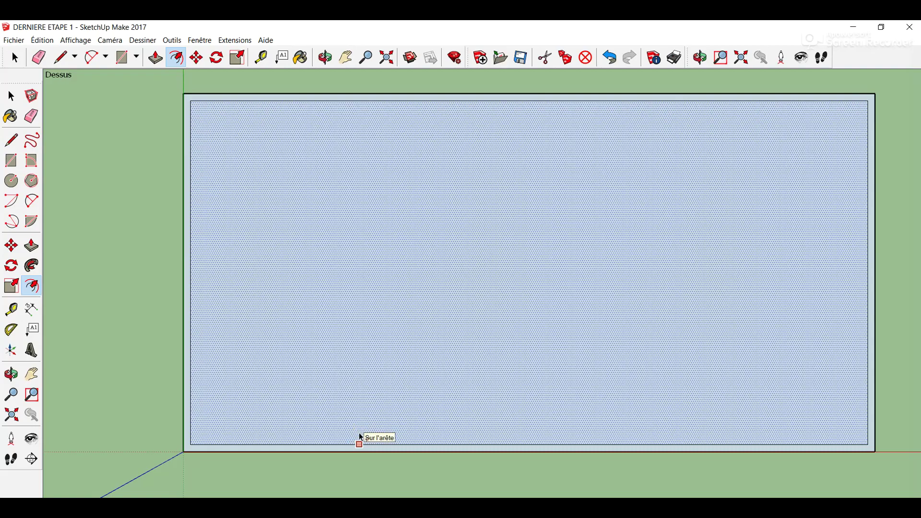
pyautogui.press('Escape')
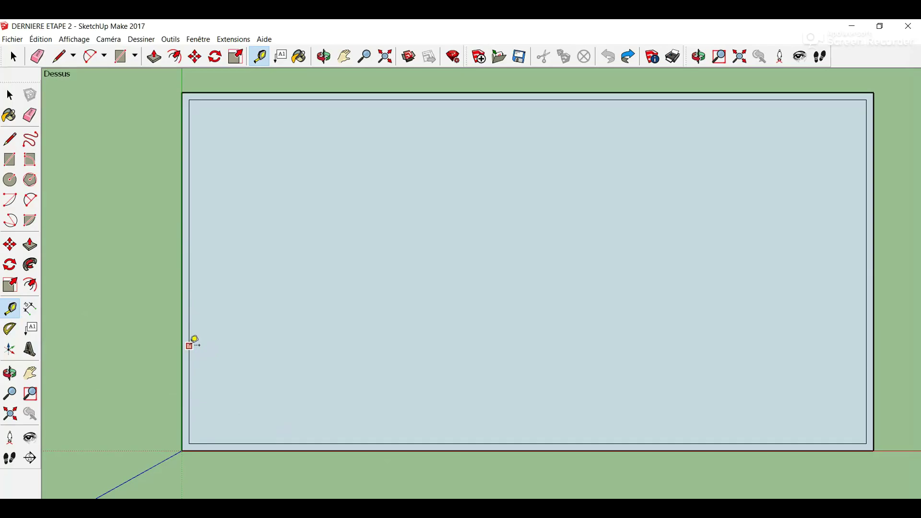
# Step: Place a vertical guide about 421.49 cm from the left inner wall
pyautogui.click(189, 345)
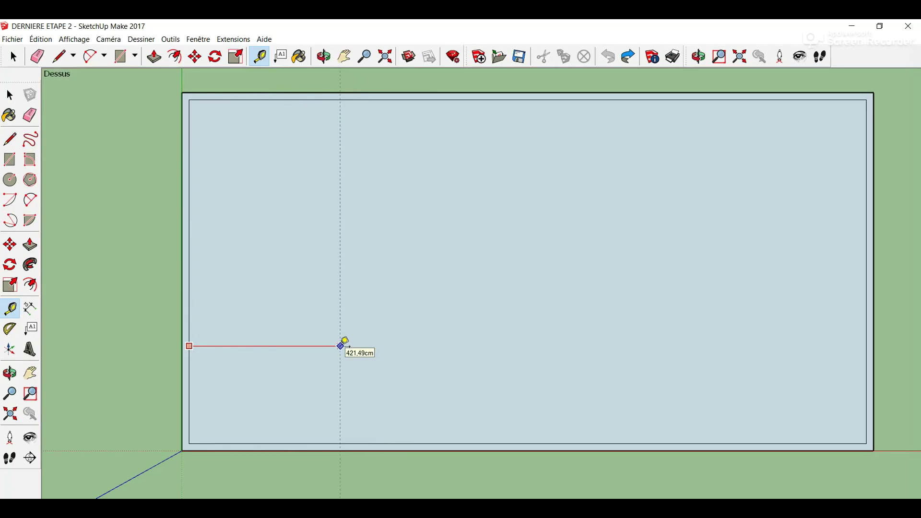
pyautogui.click(341, 345)
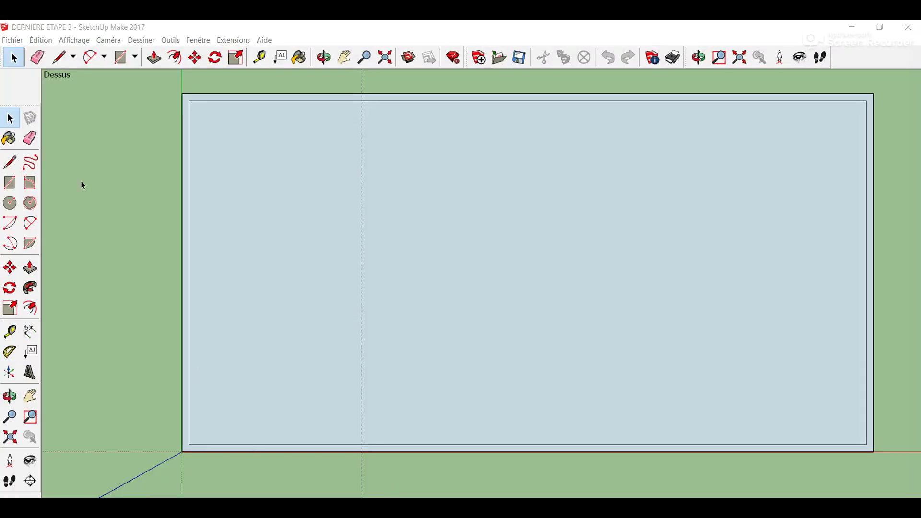
# Step: Save the model to the desktop as 'plan 1', replacing the existing plan 1.skp
pyautogui.click(15, 43)
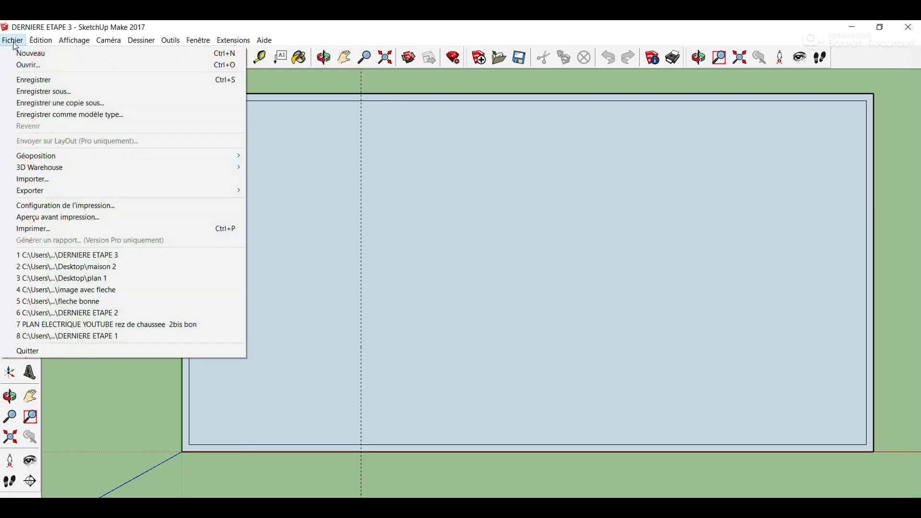
pyautogui.click(47, 92)
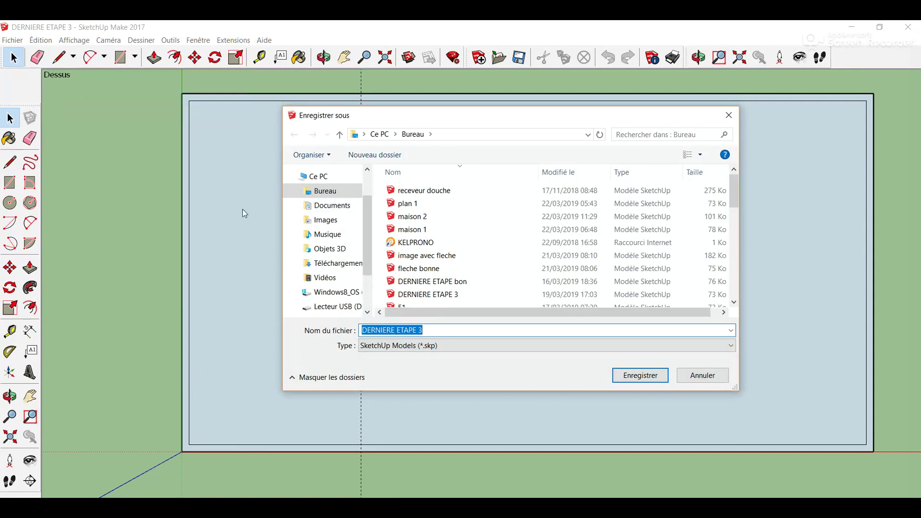
pyautogui.click(338, 194)
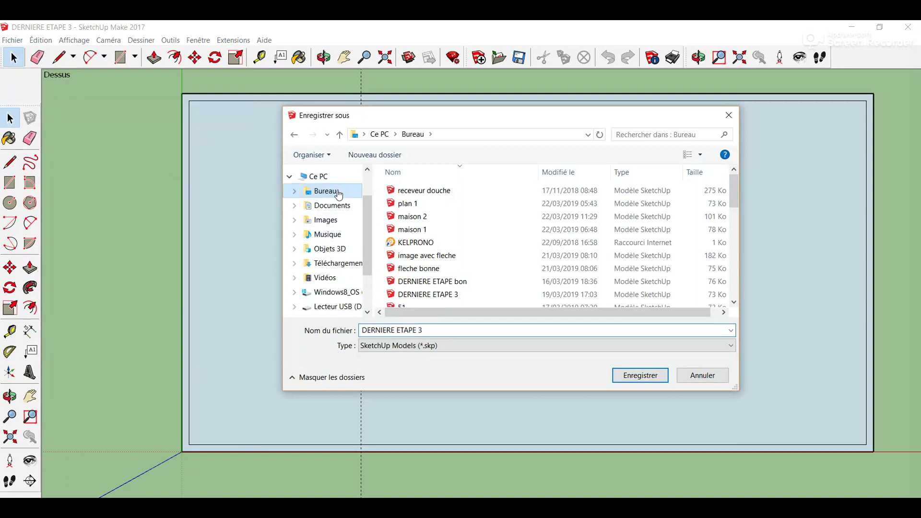
pyautogui.click(424, 330)
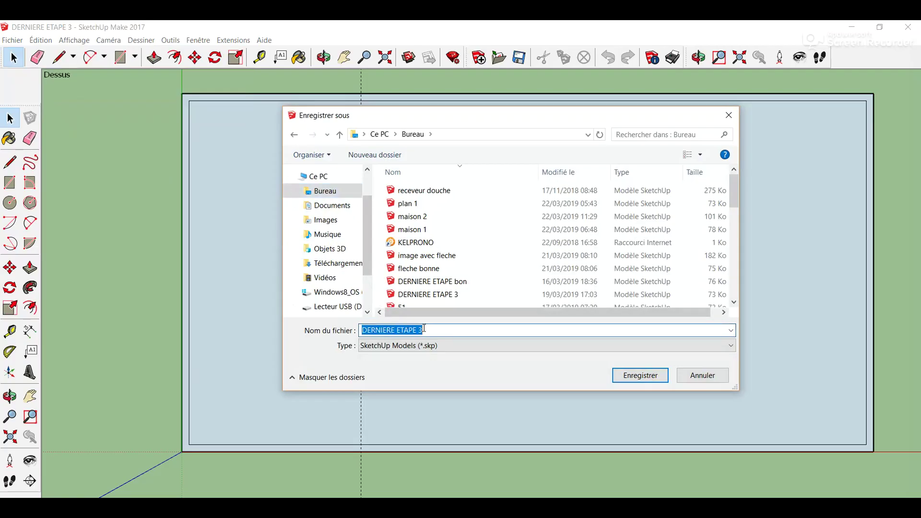
pyautogui.write('plan ')
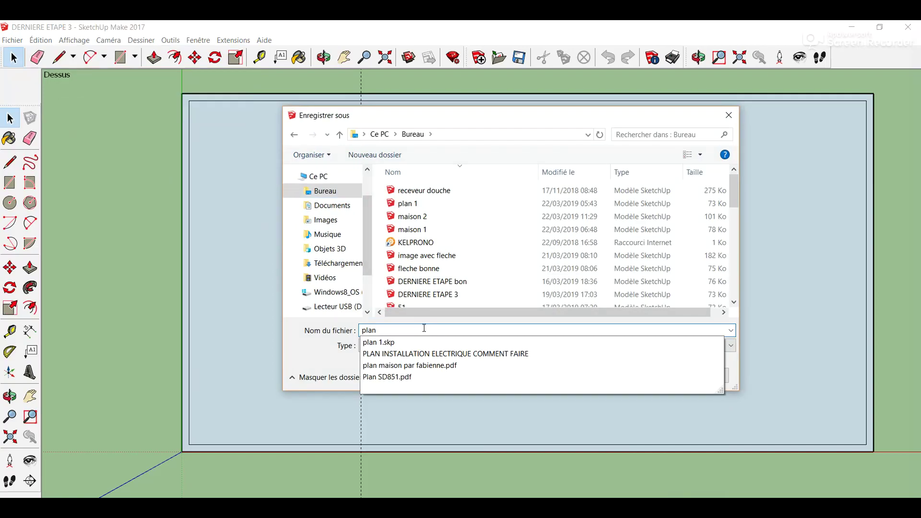
pyautogui.write('1')
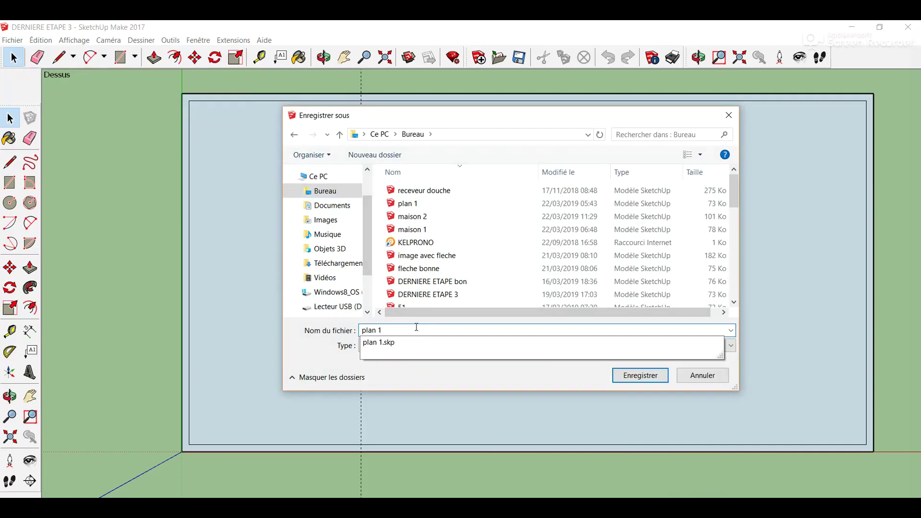
pyautogui.click(646, 379)
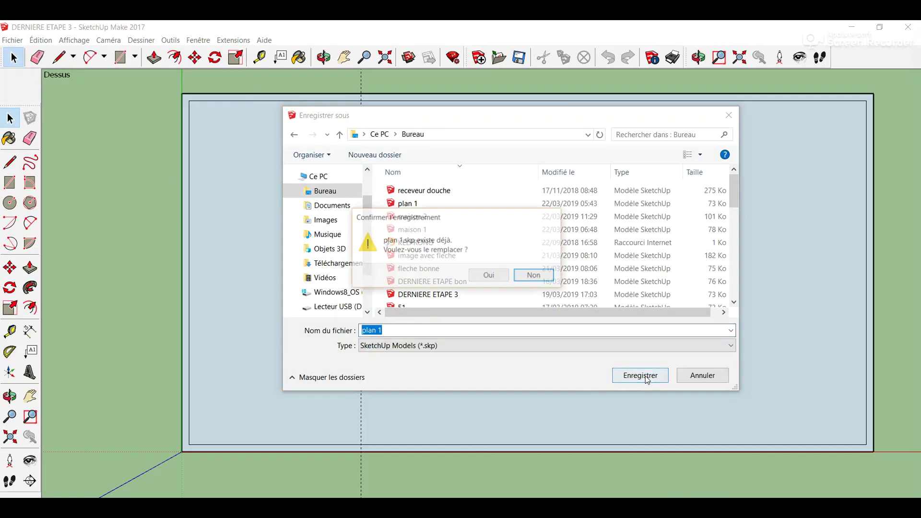
pyautogui.click(500, 278)
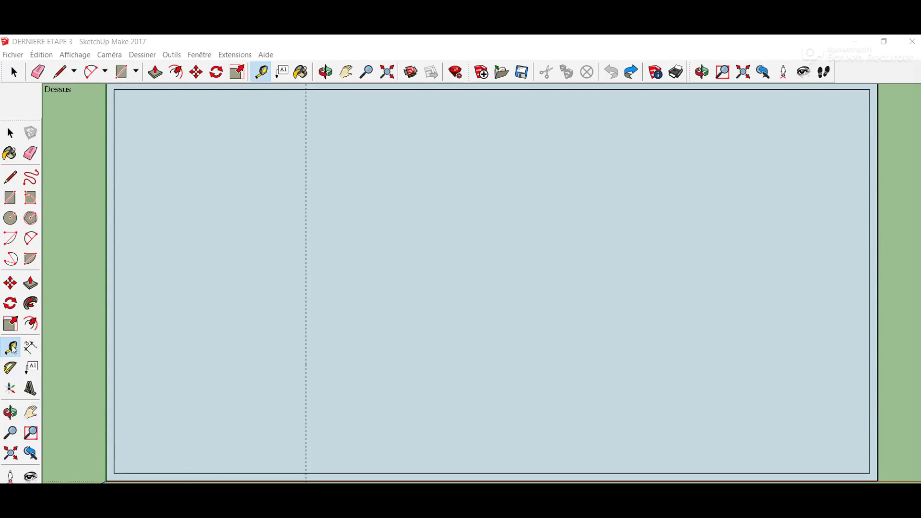
# Step: Place parallel guide pairs for three interior walls, including one 465 cm along
pyautogui.click(307, 301)
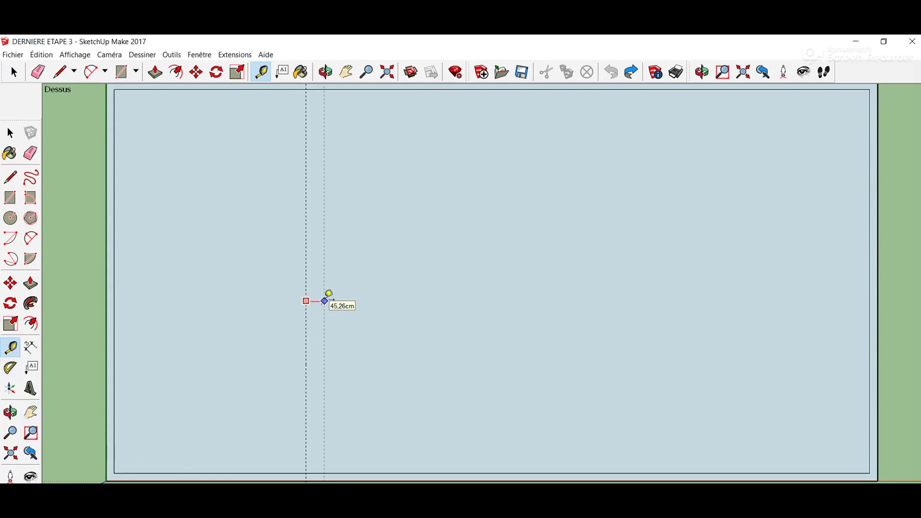
pyautogui.press('Return')
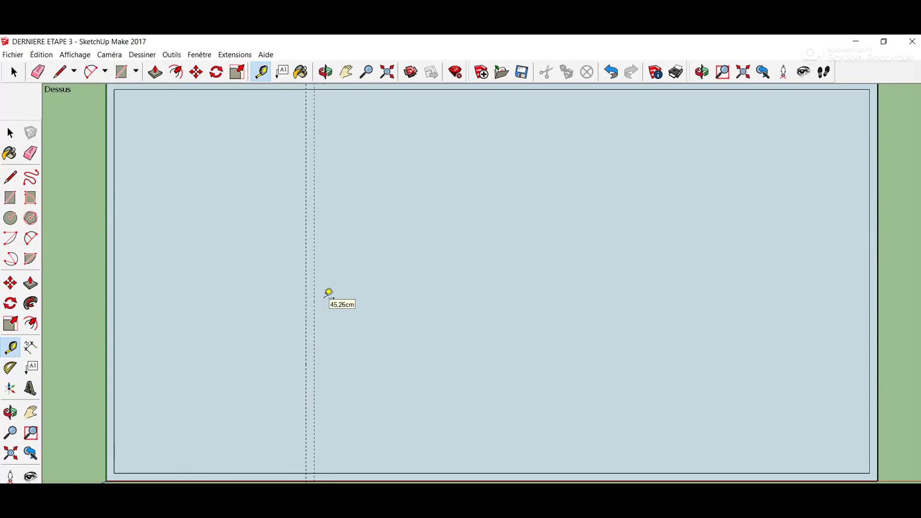
pyautogui.click(315, 268)
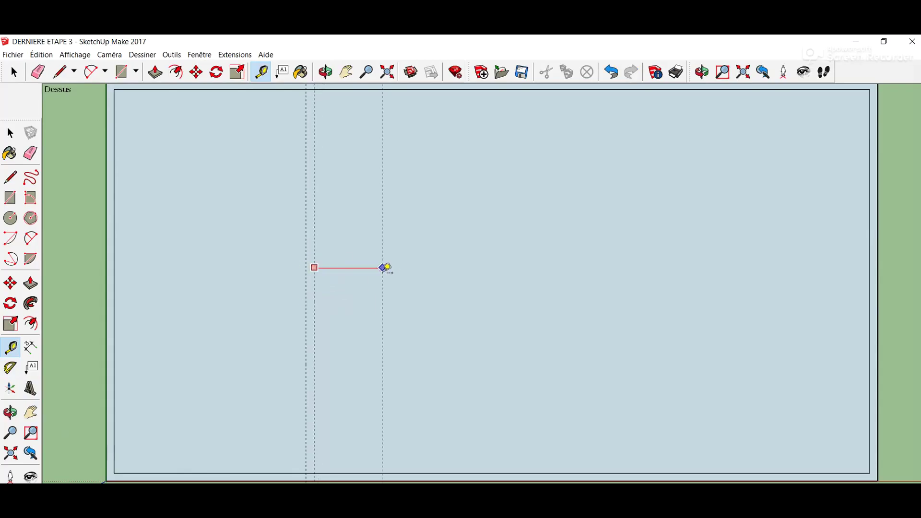
pyautogui.write('465')
pyautogui.press('Return')
pyautogui.click(500, 258)
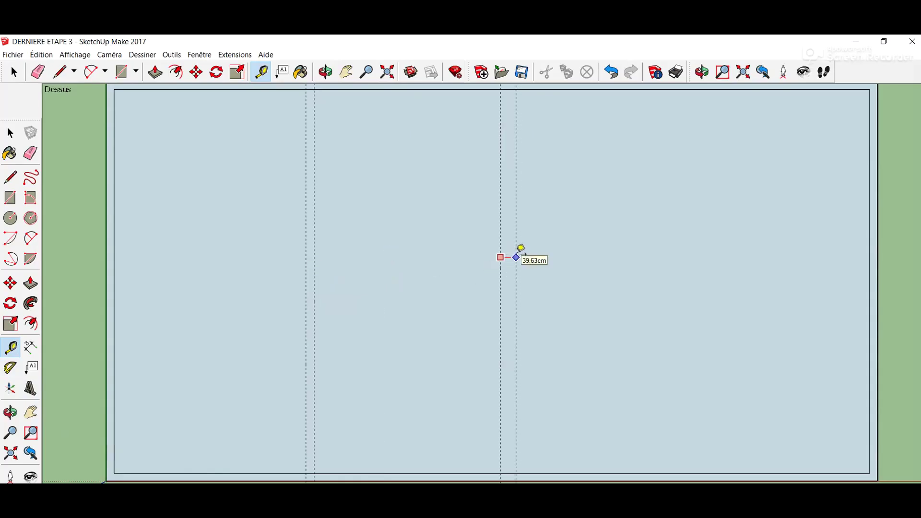
pyautogui.click(509, 241)
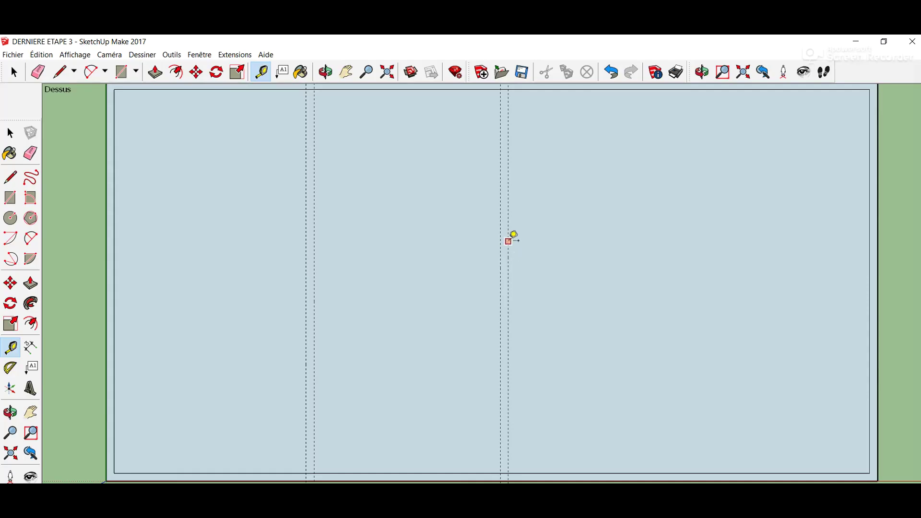
pyautogui.press('Return')
pyautogui.click(695, 251)
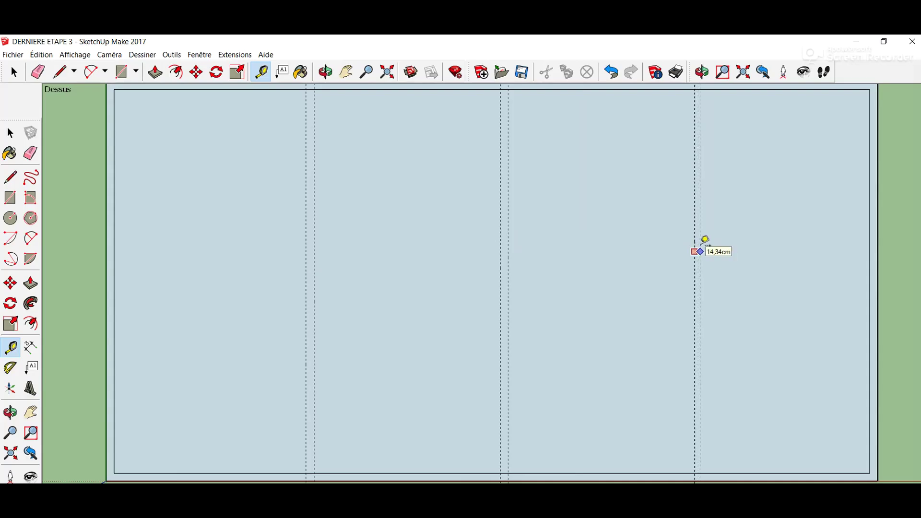
pyautogui.click(702, 240)
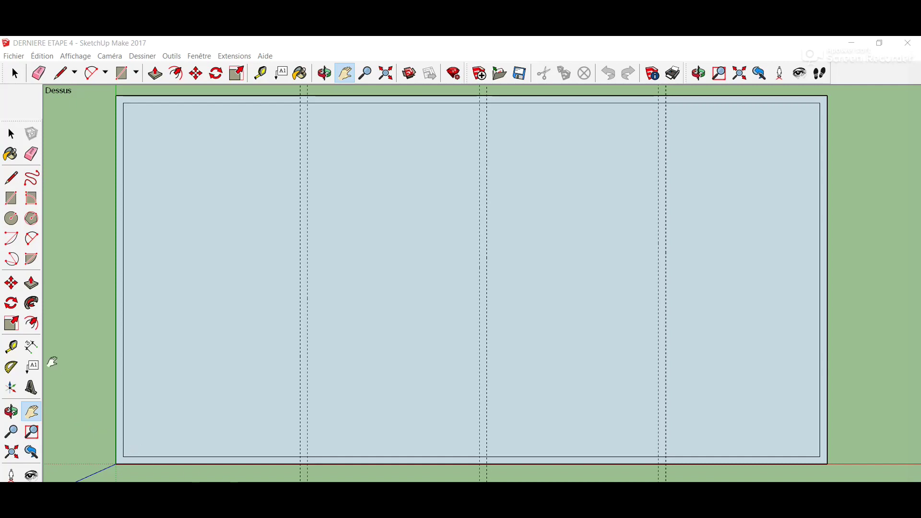
# Step: Draw both vertical edges of the first interior wall along its guides
pyautogui.click(10, 179)
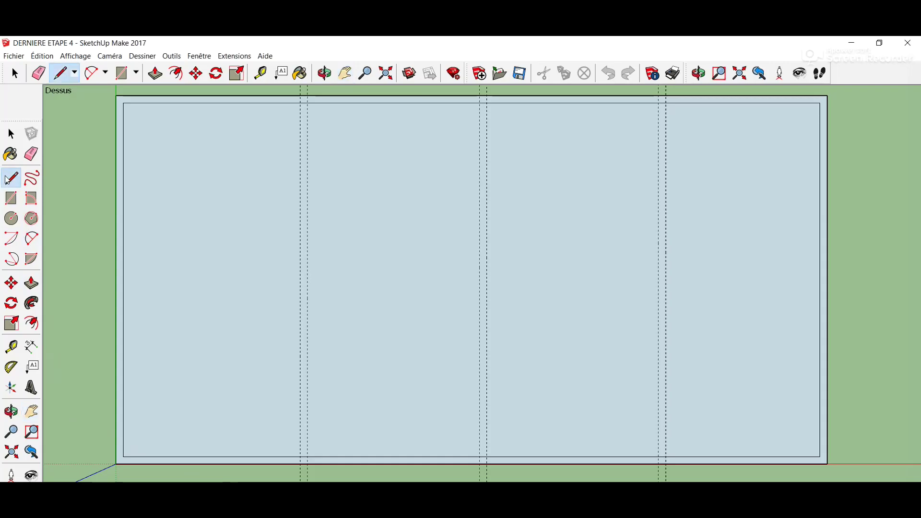
pyautogui.click(302, 101)
pyautogui.click(302, 456)
pyautogui.click(308, 103)
pyautogui.click(308, 457)
# Step: Draw both edges of the middle and last interior walls from top to bottom wall
pyautogui.click(479, 102)
pyautogui.click(480, 456)
pyautogui.click(487, 103)
pyautogui.click(487, 457)
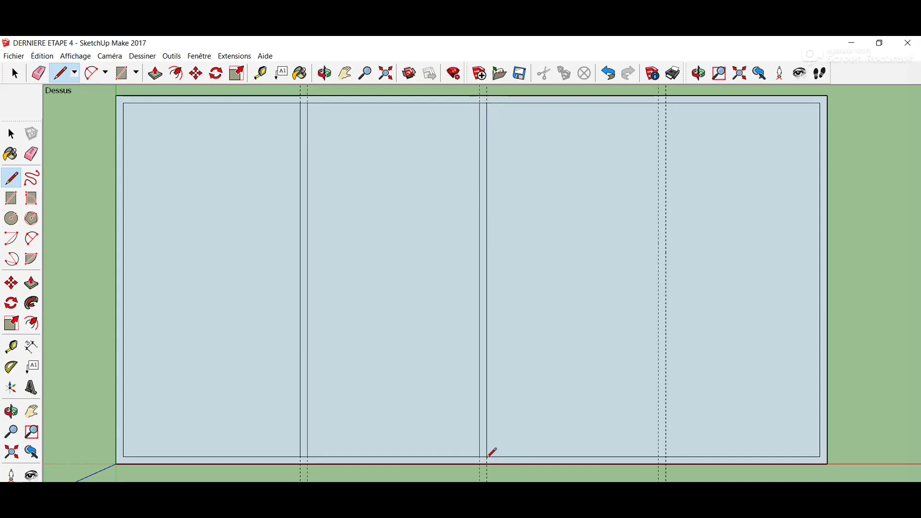
pyautogui.click(659, 103)
pyautogui.click(659, 456)
pyautogui.click(667, 103)
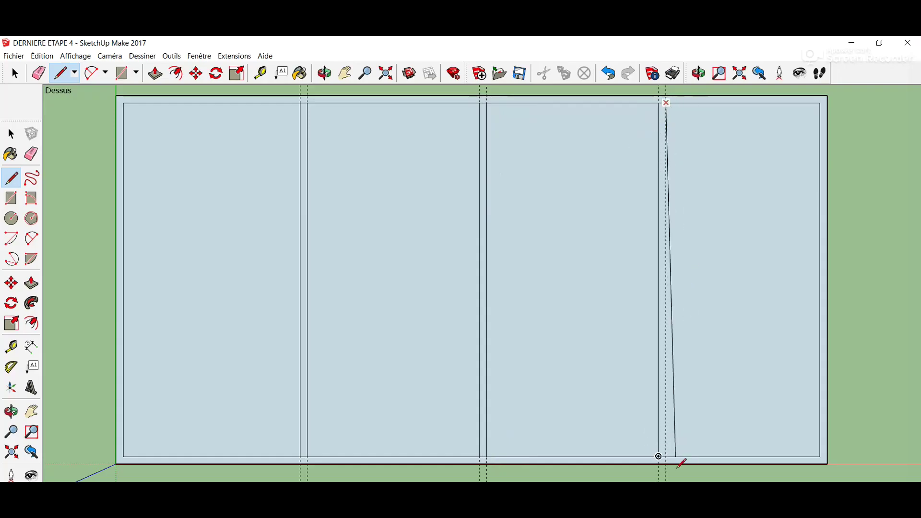
pyautogui.click(667, 456)
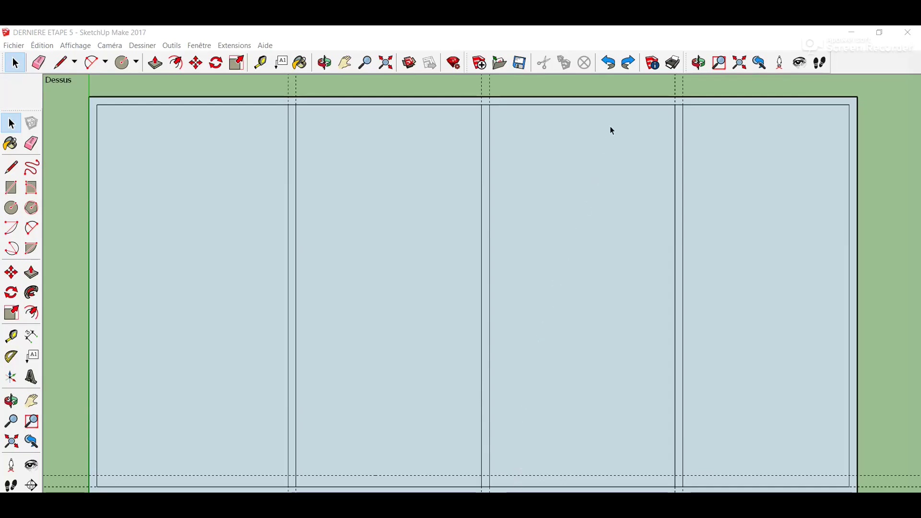
# Step: Undo the stray horizontal guide, then redo to bring the guide line back
pyautogui.click(612, 64)
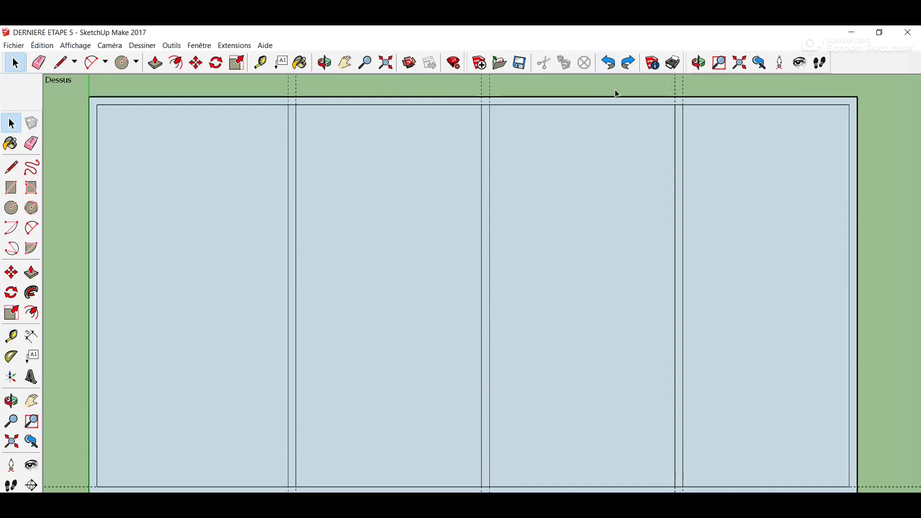
pyautogui.click(632, 64)
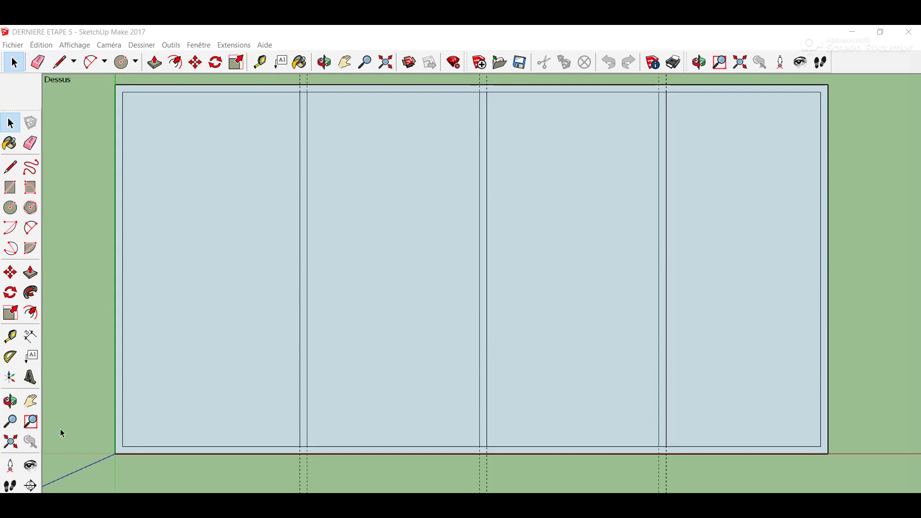
# Step: Place two horizontal guides, one down from the top wall and one about 101.64 cm above the bottom wall
pyautogui.click(13, 338)
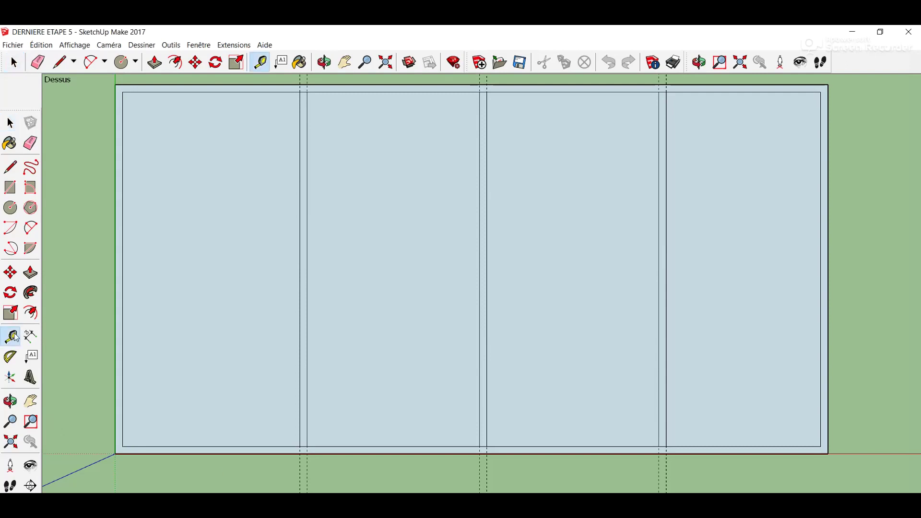
pyautogui.click(247, 92)
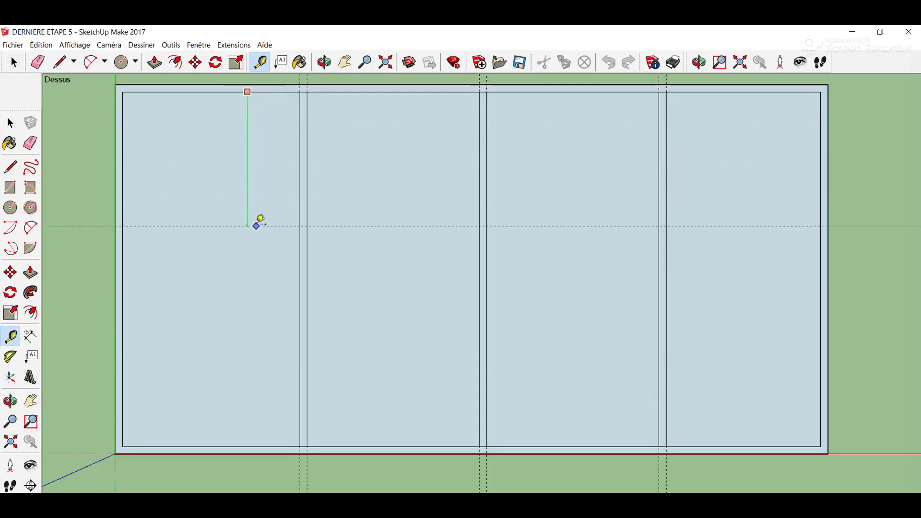
pyautogui.press('Return')
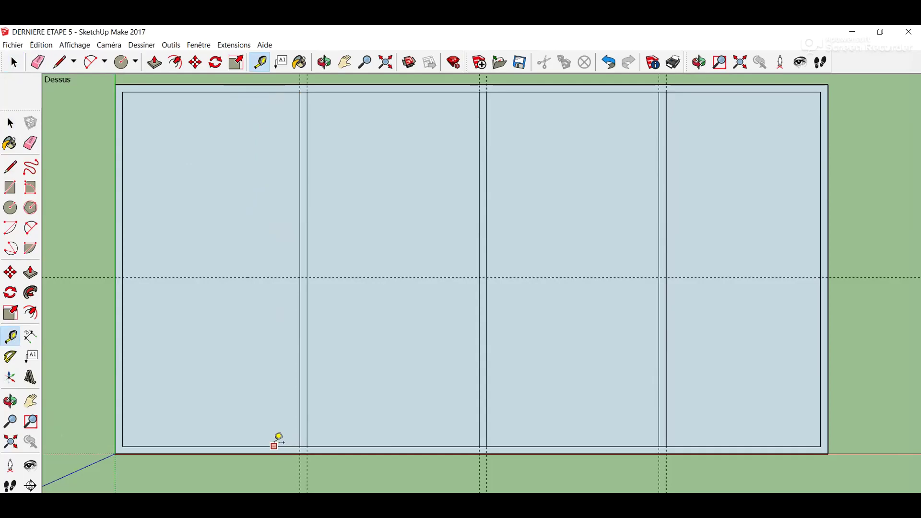
pyautogui.click(274, 446)
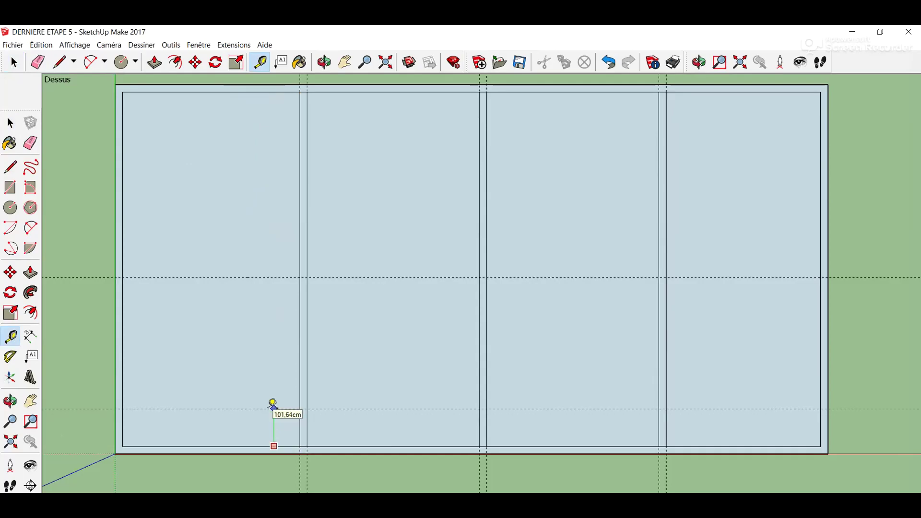
pyautogui.press('Return')
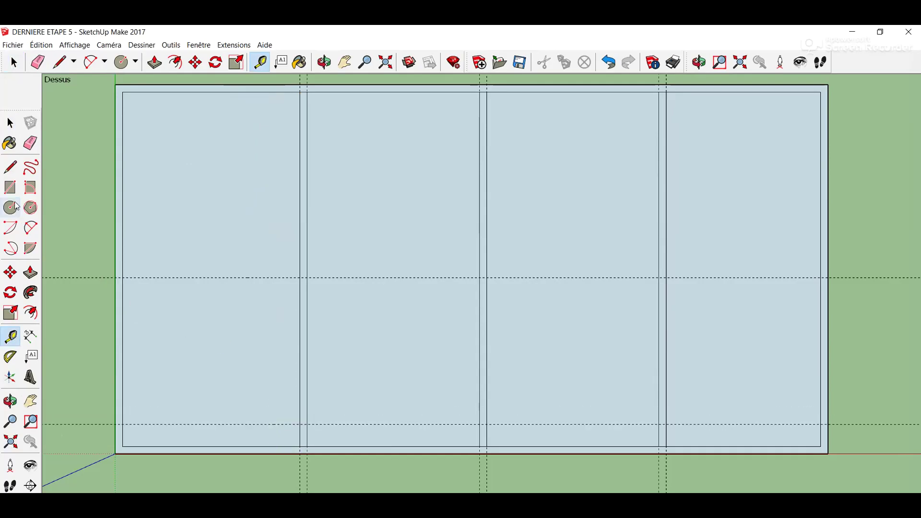
pyautogui.click(12, 172)
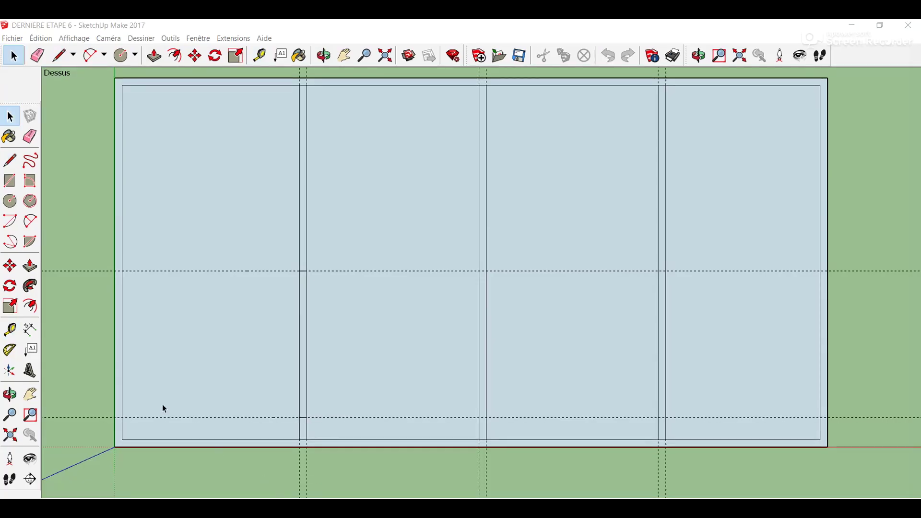
# Step: Delete both horizontal guides, the wall edges between them, and the first partition's vertical guides
pyautogui.click(86, 271)
pyautogui.press('Delete')
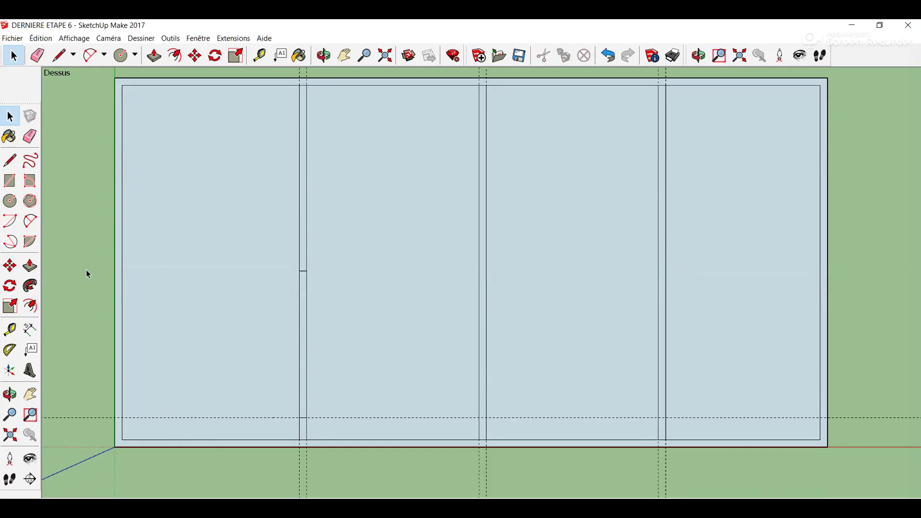
pyautogui.click(85, 418)
pyautogui.press('Delete')
pyautogui.click(306, 328)
pyautogui.press('Delete')
pyautogui.click(300, 331)
pyautogui.press('Delete')
pyautogui.click(300, 331)
pyautogui.keyDown('shift'); pyautogui.click(306, 326); pyautogui.keyUp('shift')
pyautogui.press('Delete')
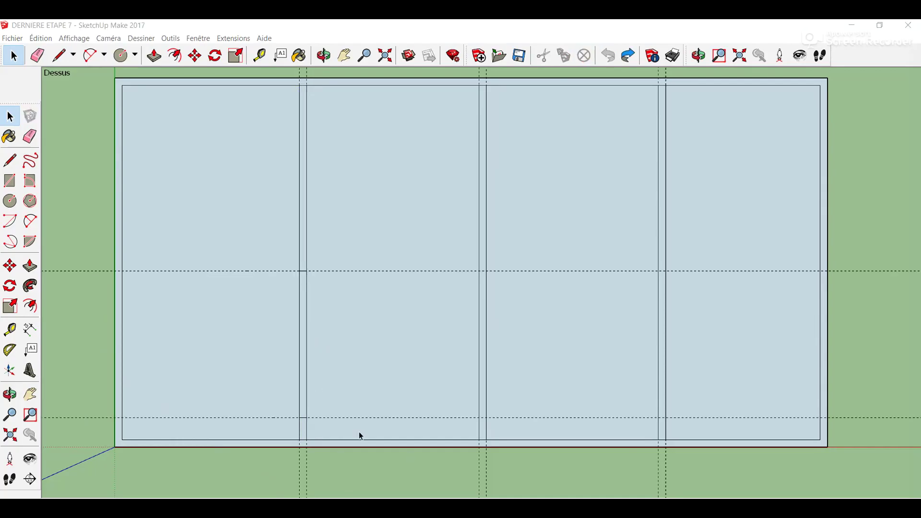
# Step: Erase the leftover guides and the two wall segments between them to finish the doorway
pyautogui.click(30, 137)
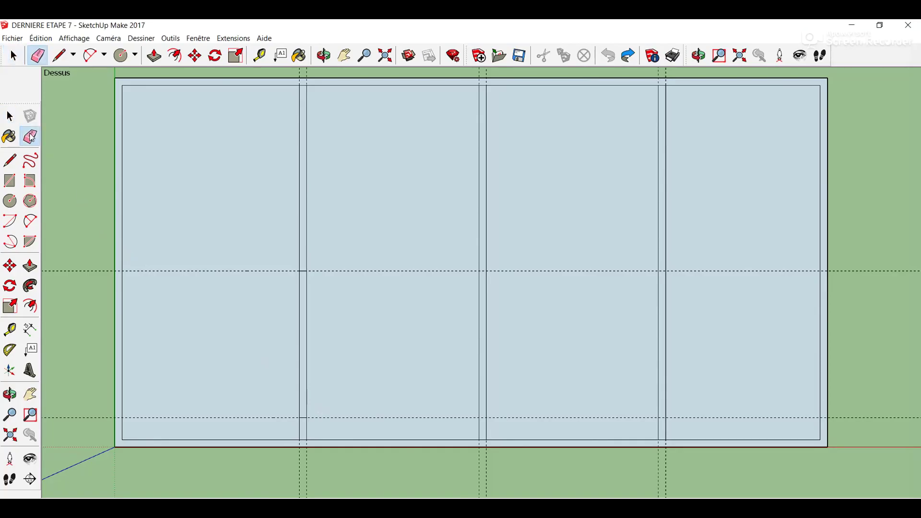
pyautogui.click(205, 271)
pyautogui.click(218, 416)
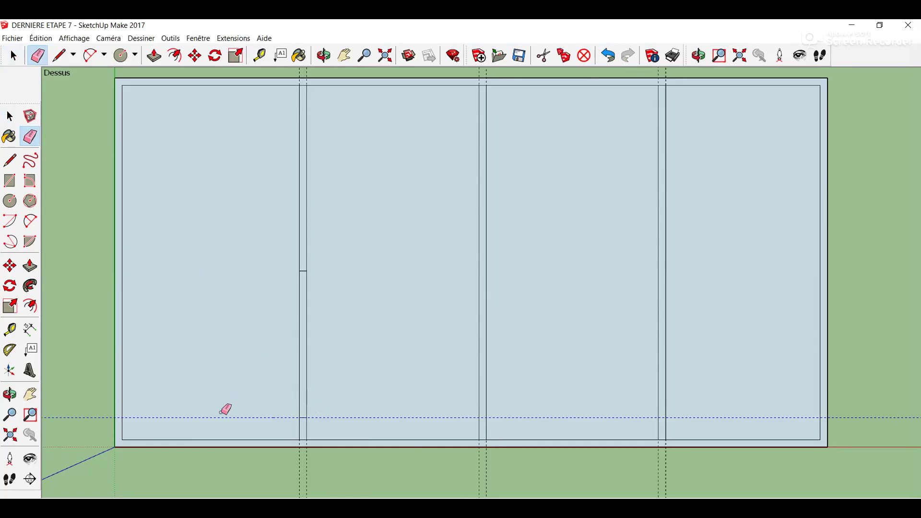
pyautogui.click(307, 339)
pyautogui.click(300, 330)
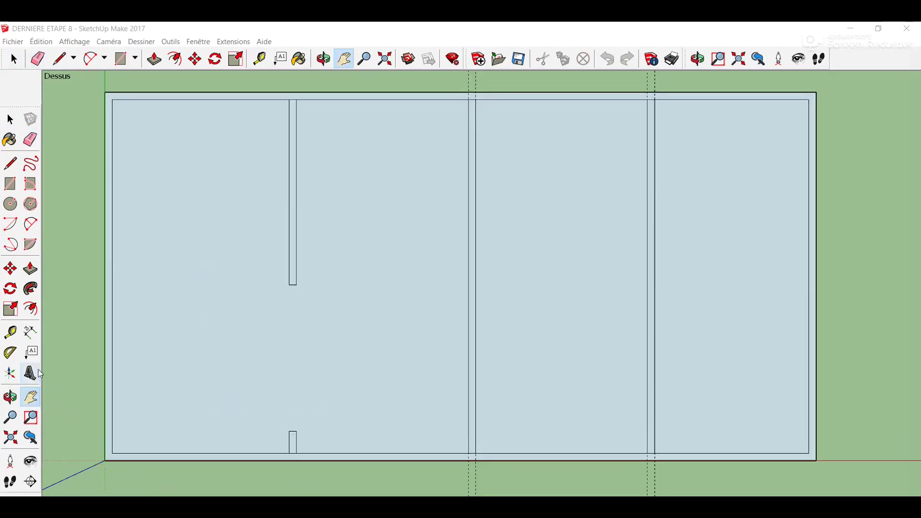
# Step: Place horizontal guides 486 cm below the top wall and 145 cm above the bottom wall
pyautogui.click(18, 335)
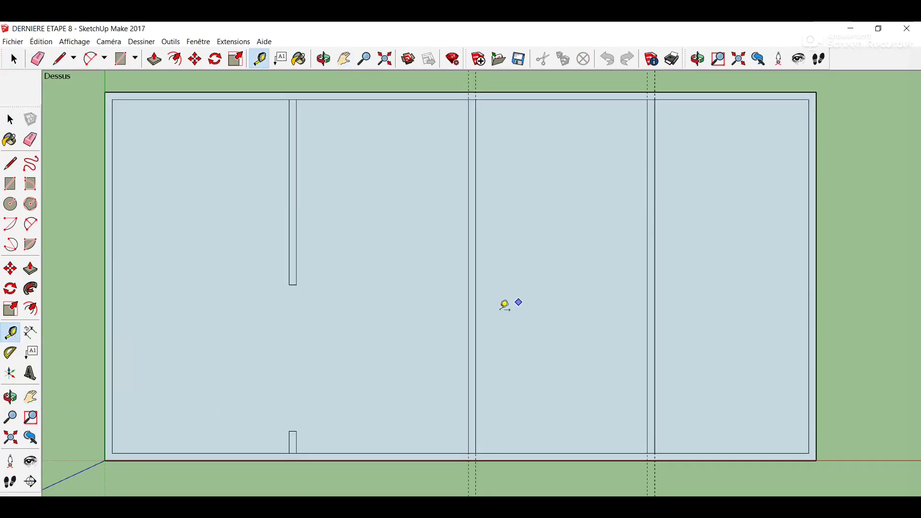
pyautogui.click(515, 100)
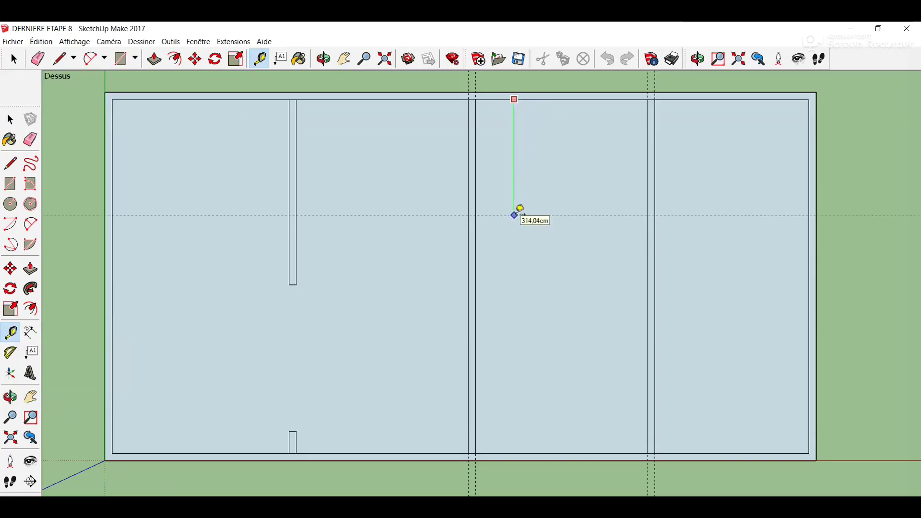
pyautogui.write('486')
pyautogui.press('Return')
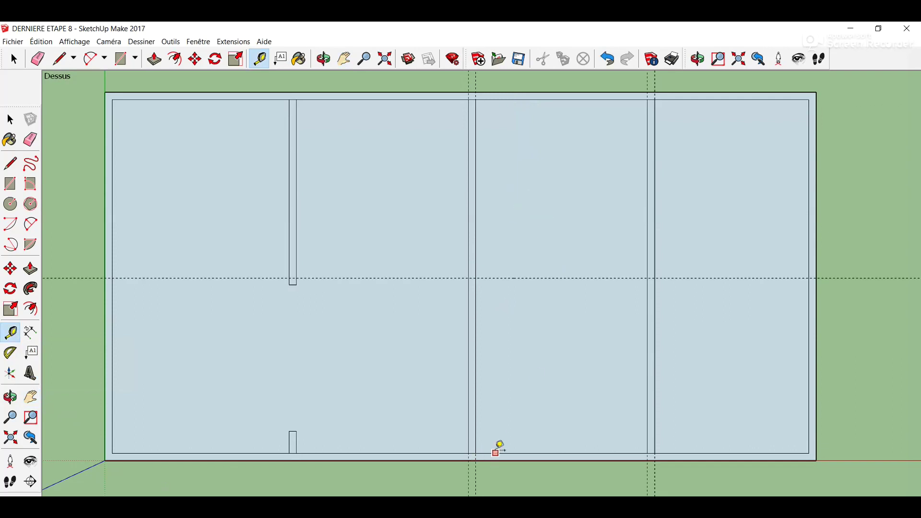
pyautogui.click(496, 453)
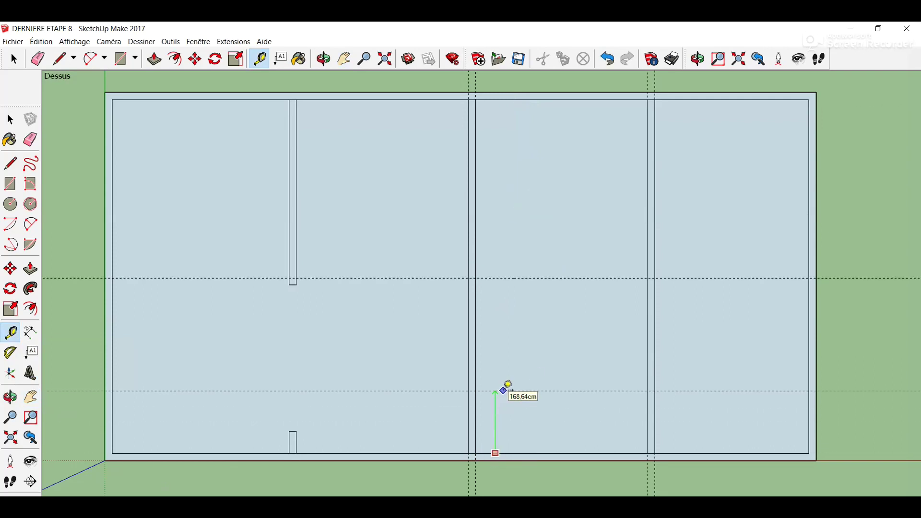
pyautogui.write('145')
pyautogui.press('Return')
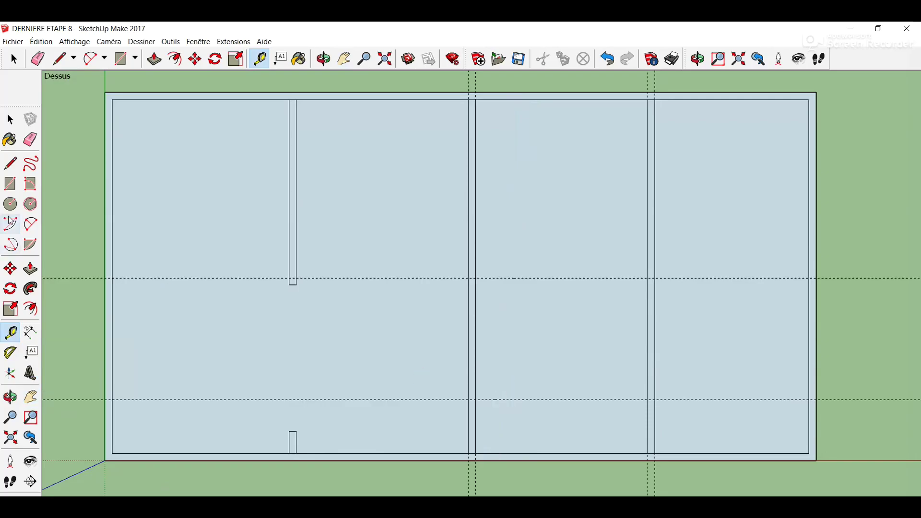
# Step: Draw an edge on the second partition between the upper and lower guides
pyautogui.click(10, 163)
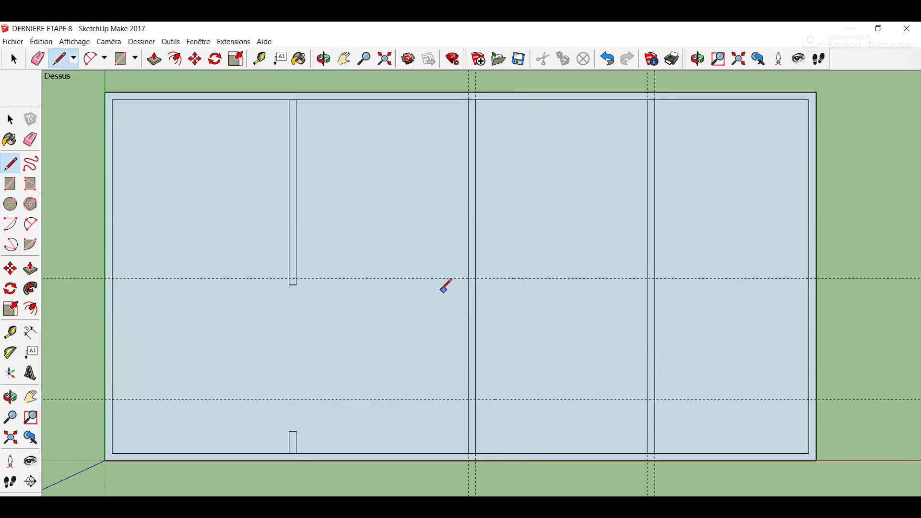
pyautogui.click(471, 278)
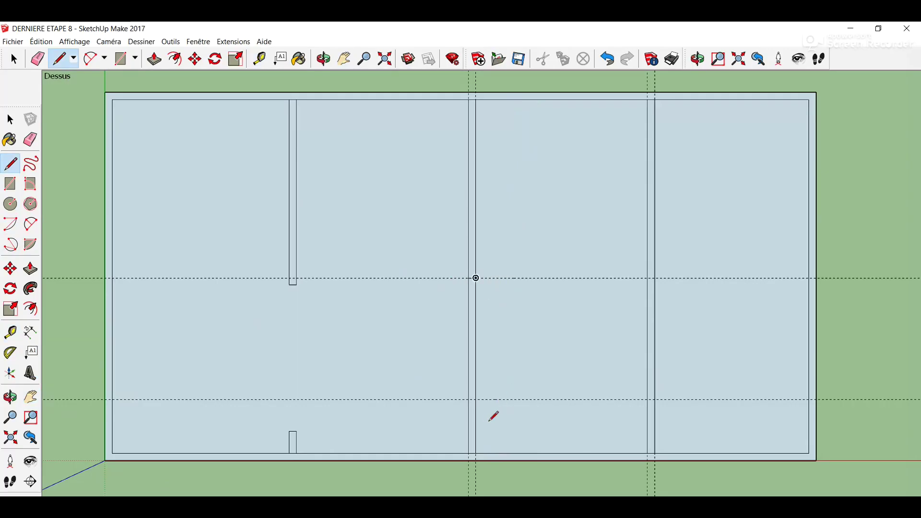
pyautogui.click(476, 400)
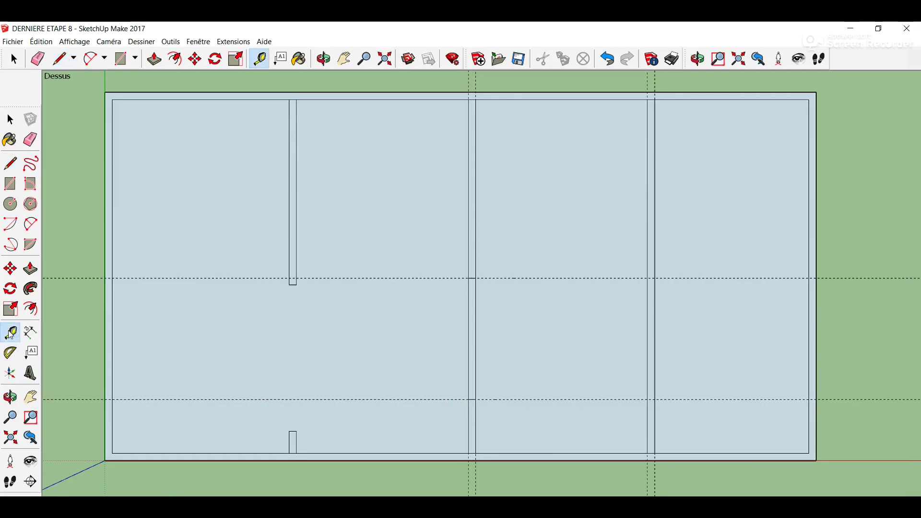
# Step: Place two horizontal guides across the rightmost partition, measured from the top and bottom walls
pyautogui.click(709, 99)
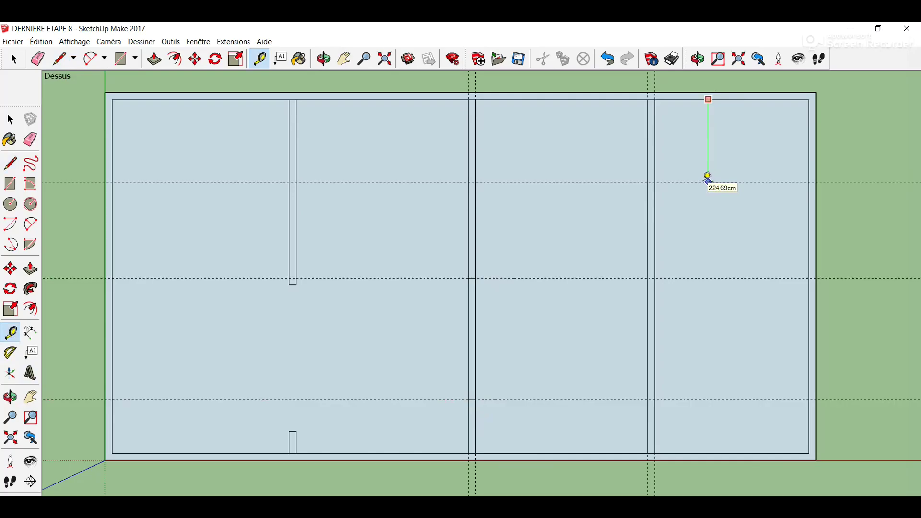
pyautogui.press('Return')
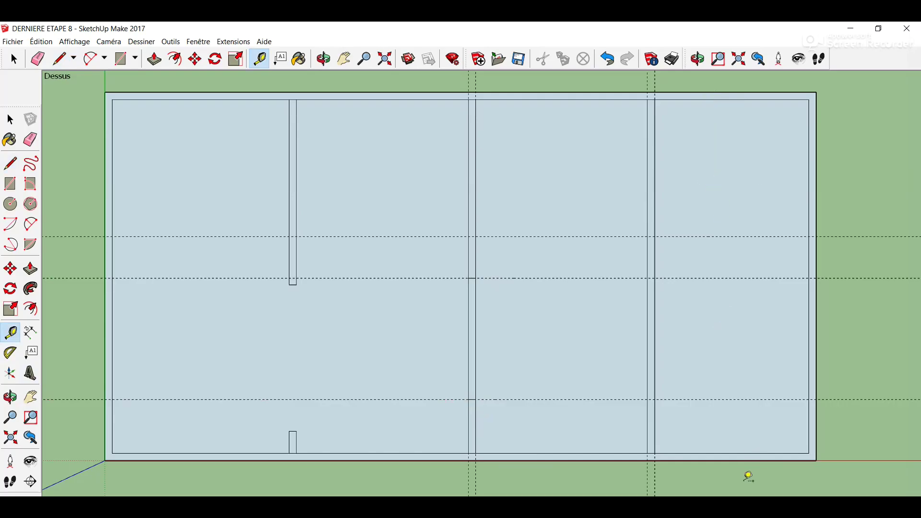
pyautogui.click(725, 453)
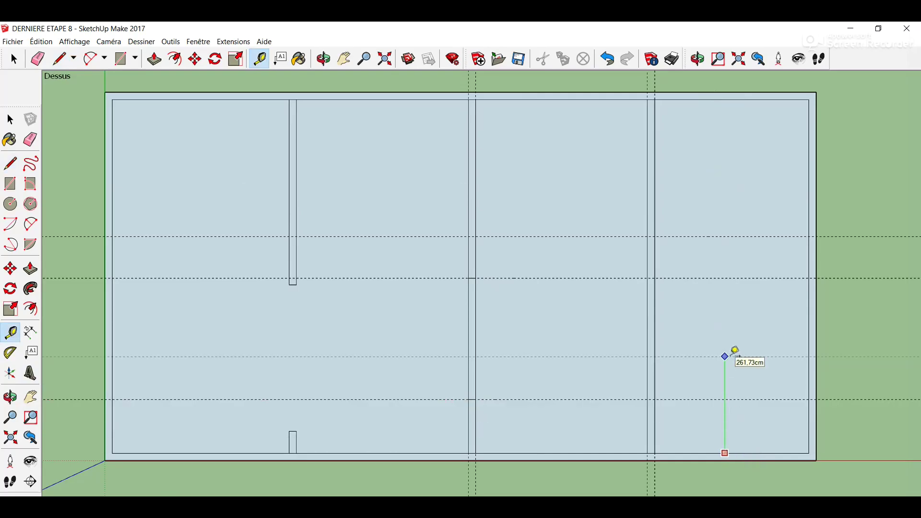
pyautogui.press('Return')
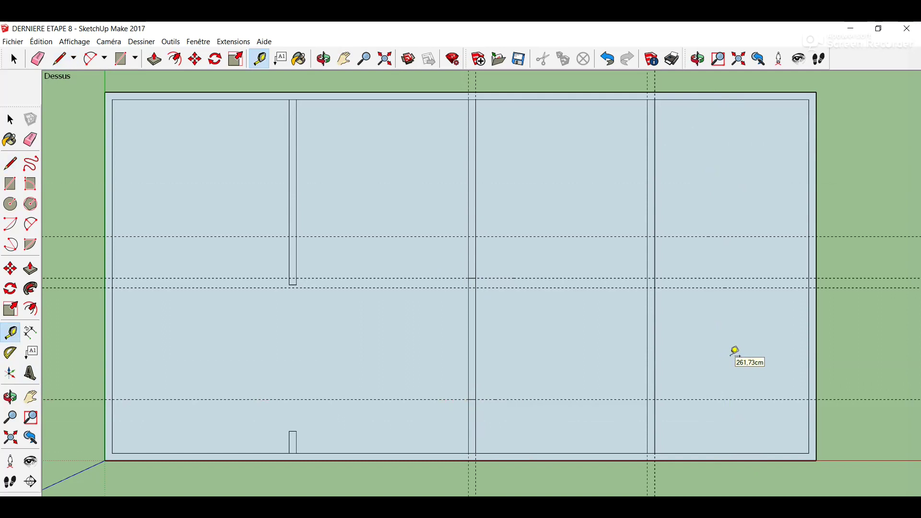
# Step: Draw short edges across the right partition at the upper and lower guides
pyautogui.click(10, 164)
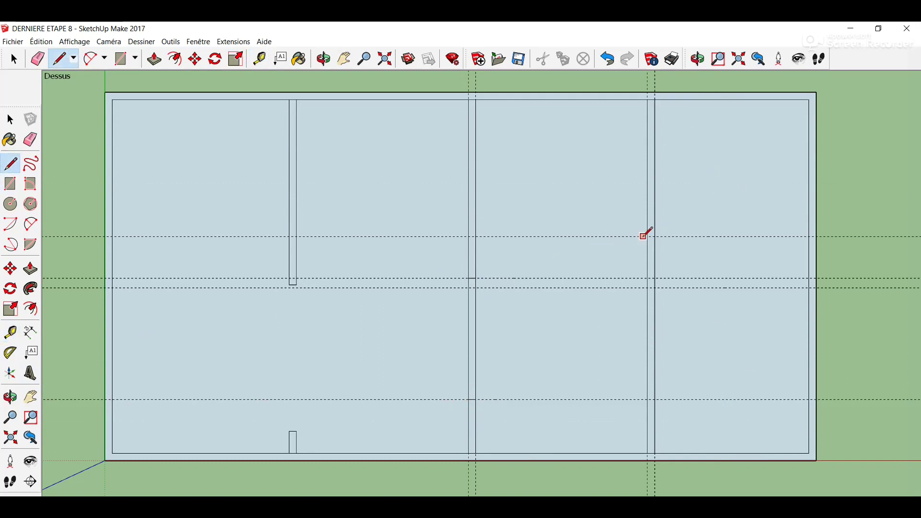
pyautogui.click(647, 237)
pyautogui.click(647, 288)
pyautogui.click(655, 288)
# Step: Erase all horizontal guides and the vertical guides of the middle and right partitions
pyautogui.click(31, 140)
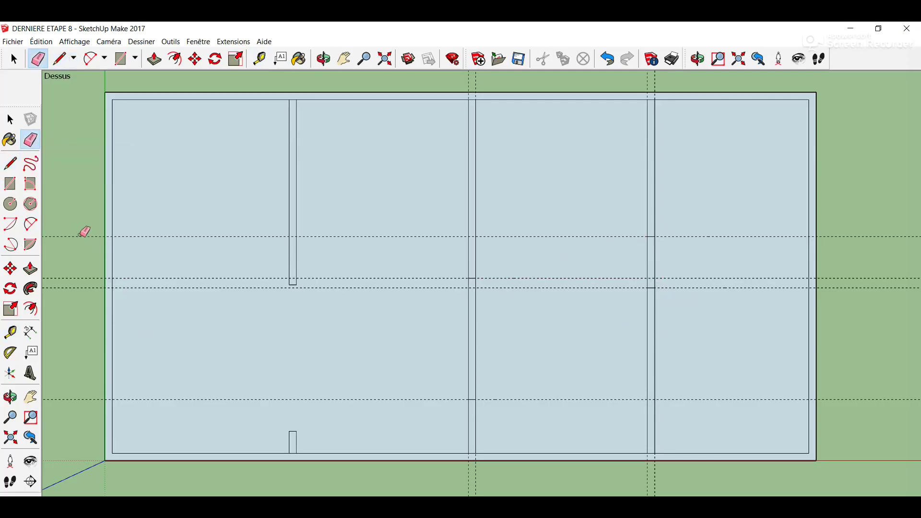
pyautogui.moveTo(83, 239); pyautogui.dragTo(79, 291)
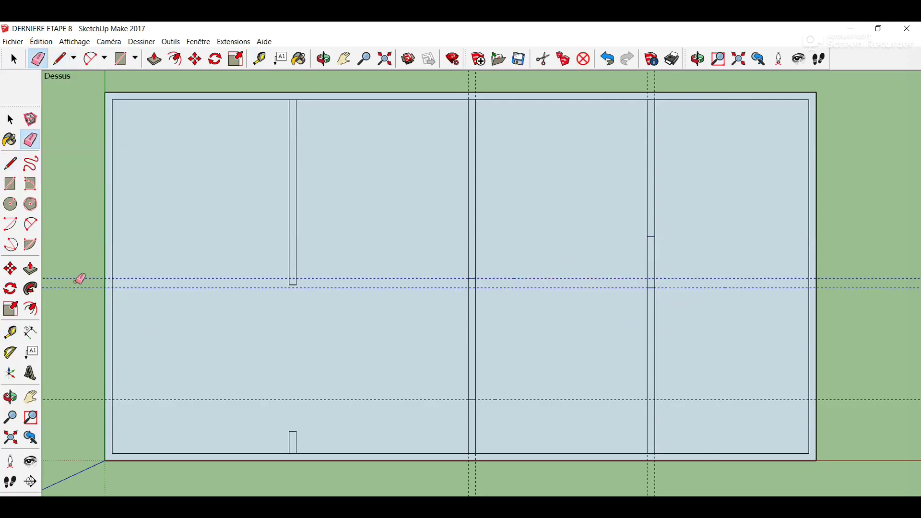
pyautogui.click(82, 400)
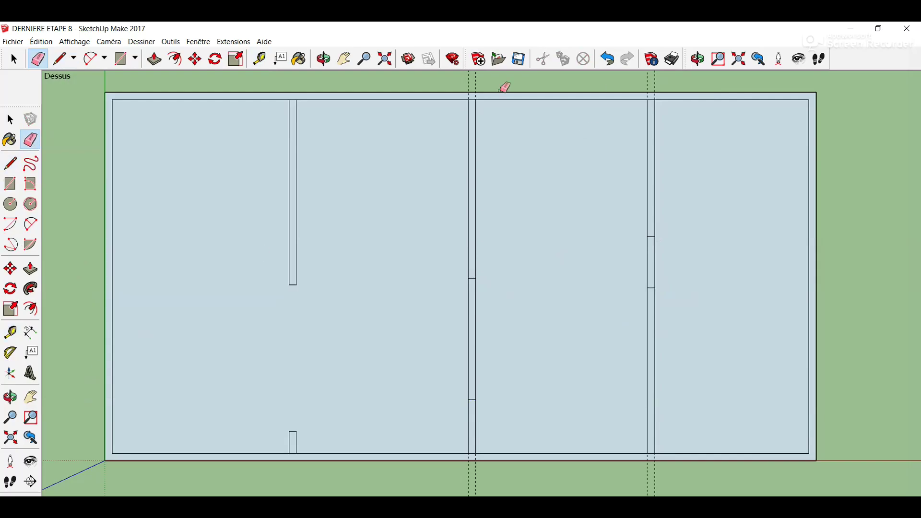
pyautogui.moveTo(469, 77); pyautogui.dragTo(479, 78)
pyautogui.moveTo(649, 78); pyautogui.dragTo(669, 77)
# Step: Erase the wall edges inside the middle and right partition openings to cut both doorways
pyautogui.click(472, 335)
pyautogui.click(475, 336)
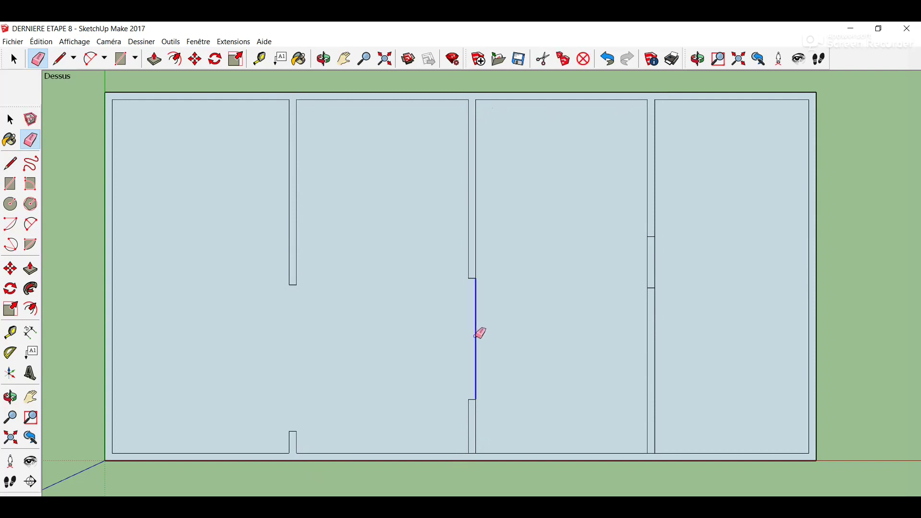
pyautogui.click(655, 264)
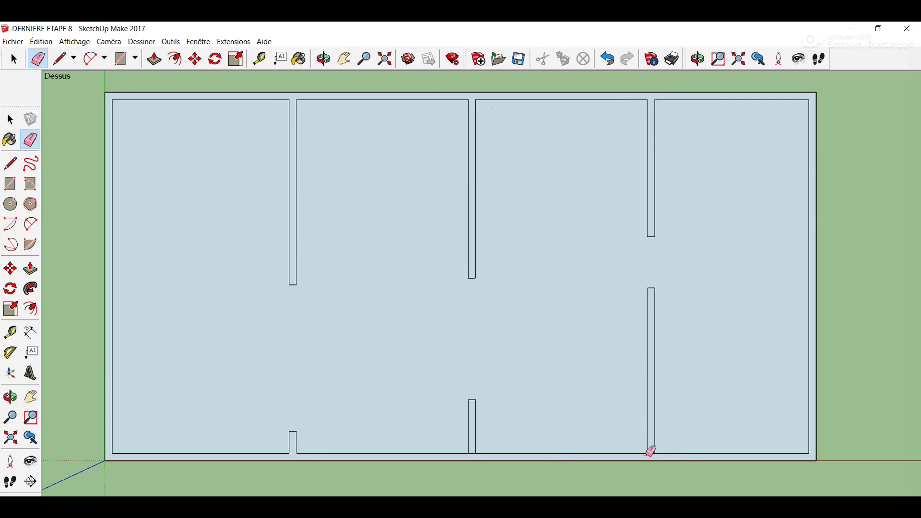
pyautogui.click(651, 454)
pyautogui.press('space')
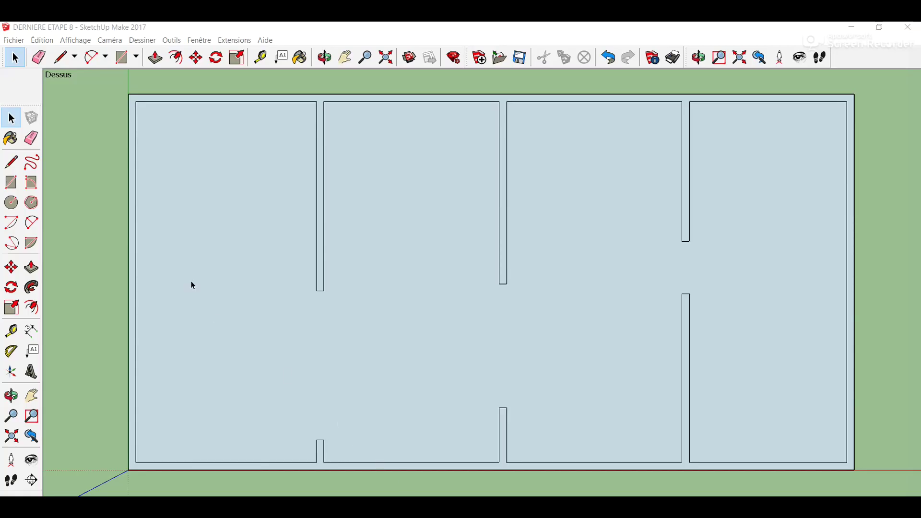
# Step: Paint the floor with white Couleur M00 and the walls with dark purple Couleur L16
pyautogui.click(11, 138)
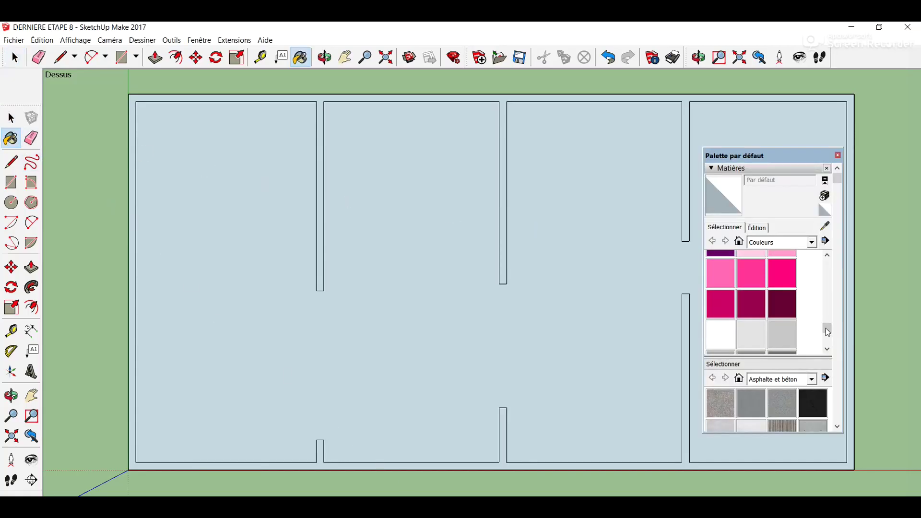
pyautogui.moveTo(827, 332); pyautogui.dragTo(828, 333)
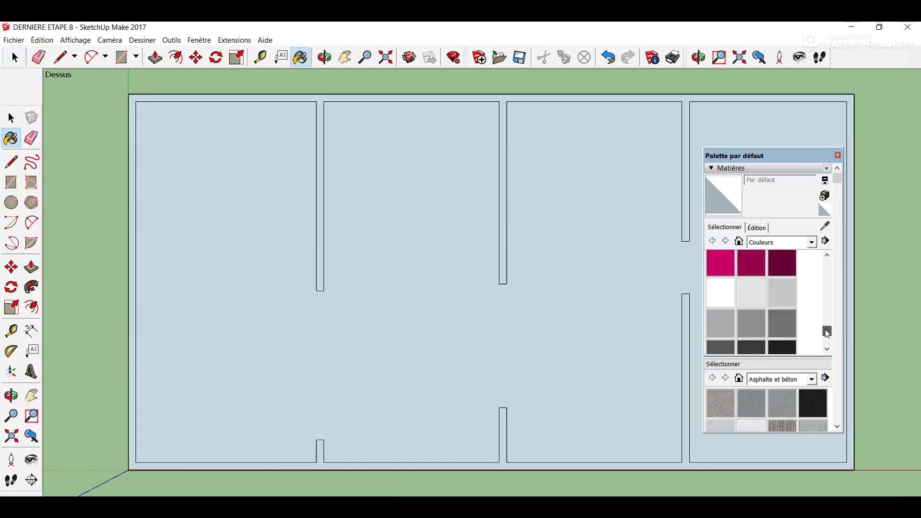
pyautogui.click(721, 299)
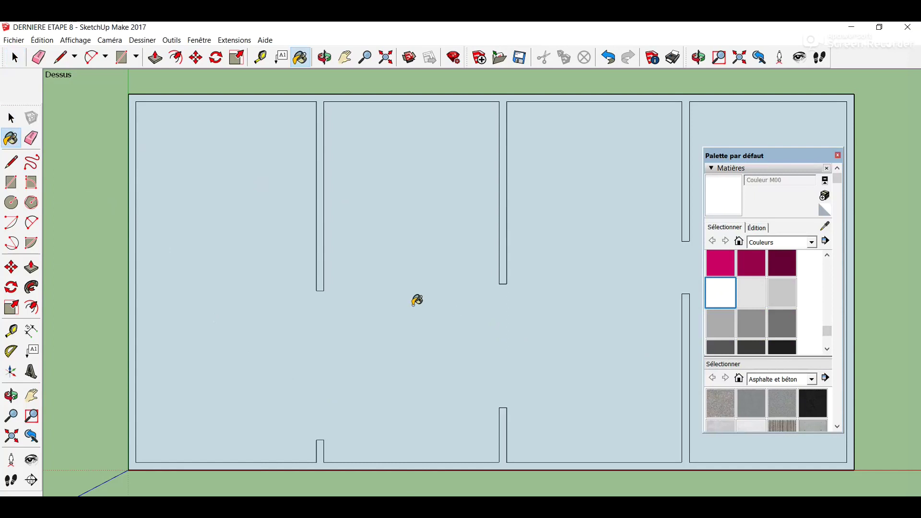
pyautogui.click(413, 304)
pyautogui.scroll(3, 787, 336)
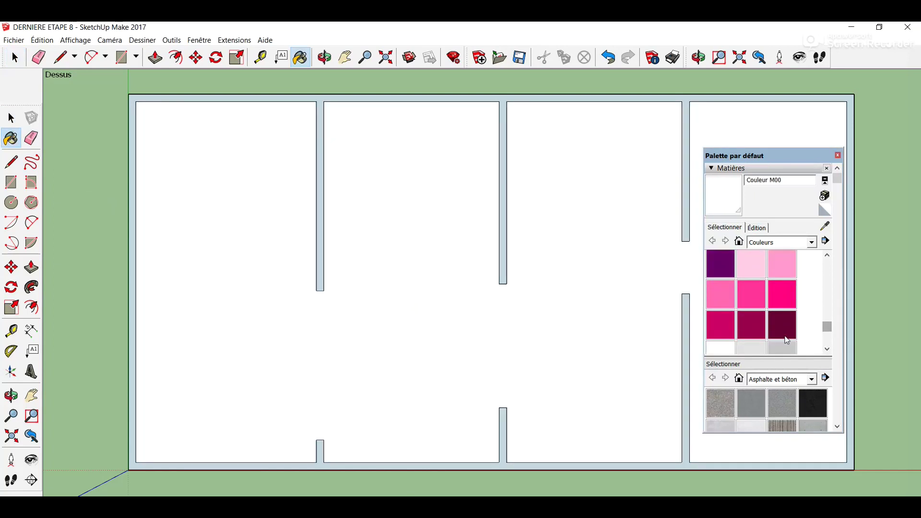
pyautogui.click(783, 328)
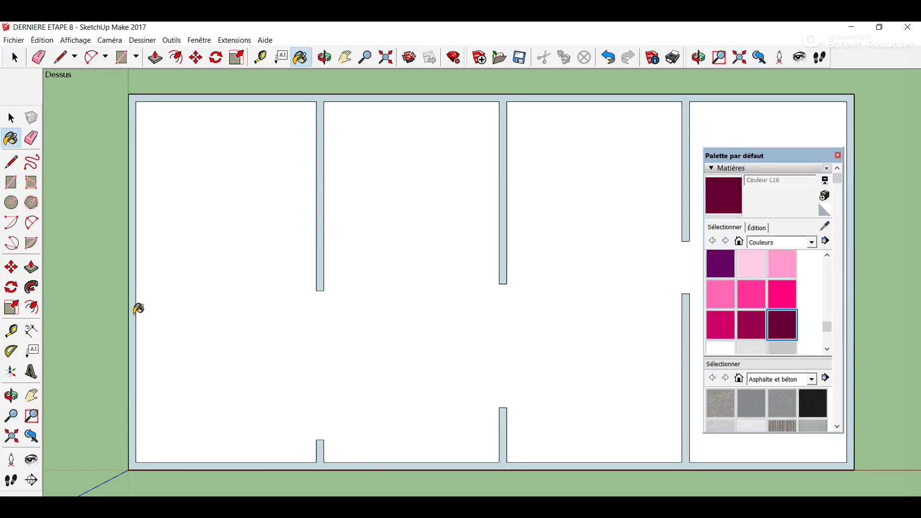
pyautogui.click(136, 258)
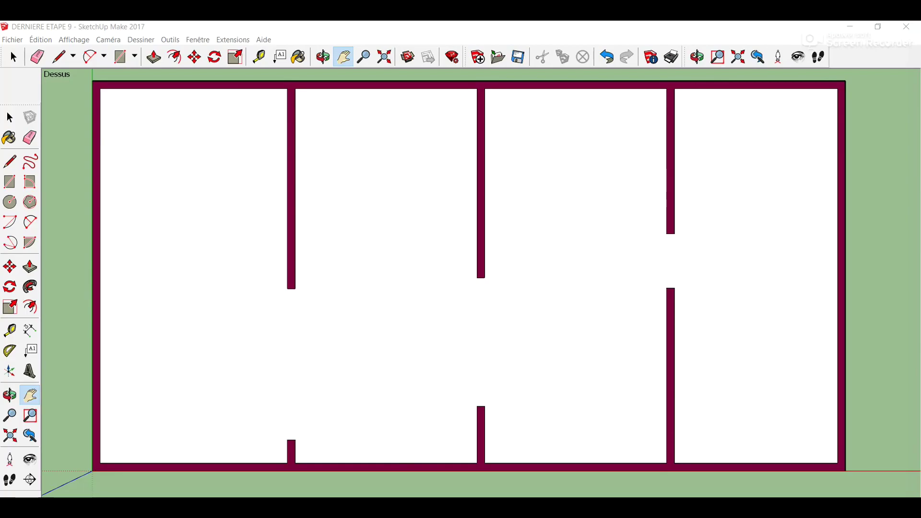
# Step: Place a horizontal guide across the middle of the plan, cancelling an unwanted parallel guide
pyautogui.click(9, 331)
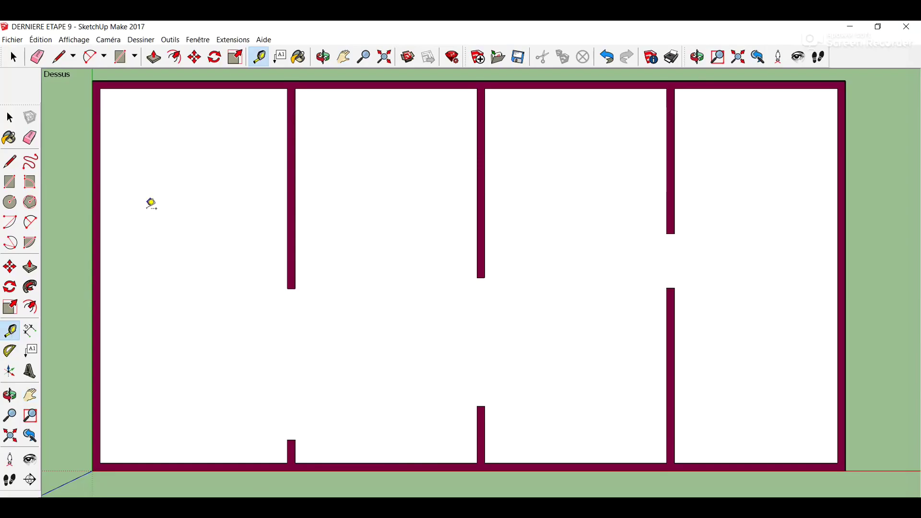
pyautogui.click(194, 88)
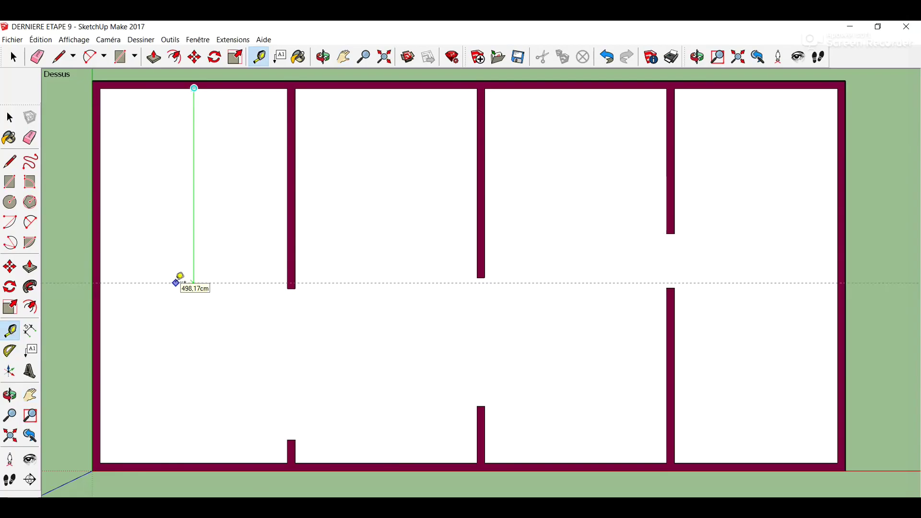
pyautogui.click(180, 280)
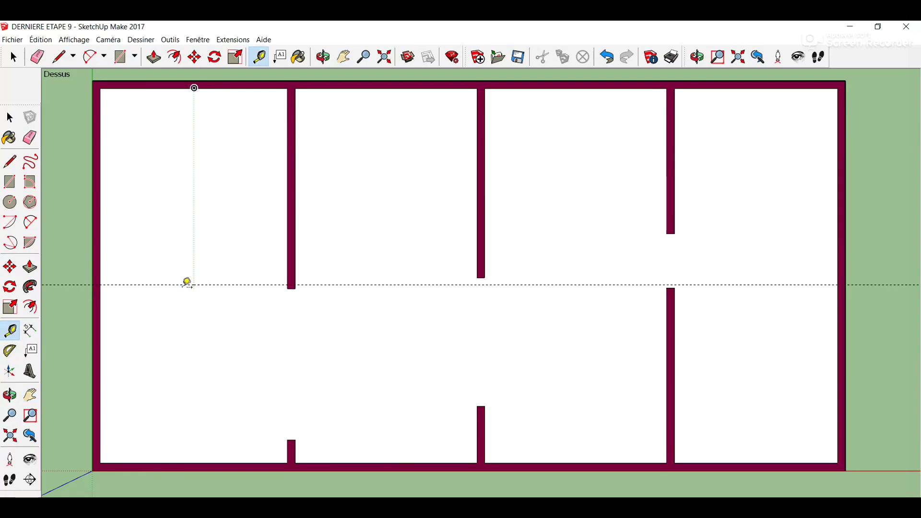
pyautogui.click(219, 284)
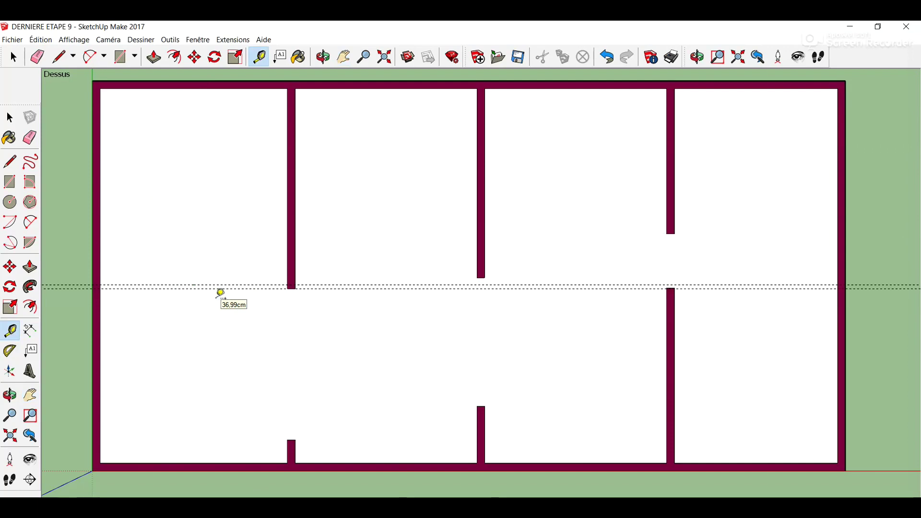
pyautogui.press('Escape')
# Step: Add a vertical guide 180 cm from the left wall and a second one 10 cm further right
pyautogui.click(100, 178)
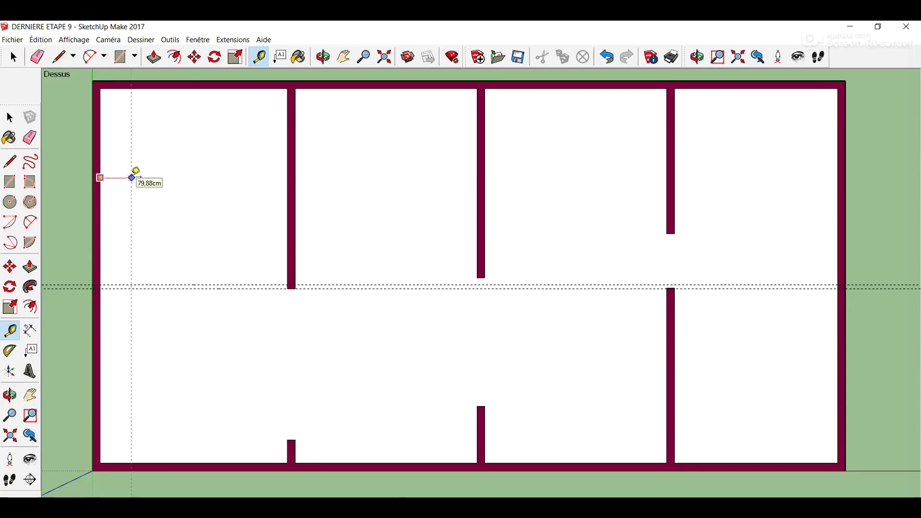
pyautogui.write('180')
pyautogui.press('Return')
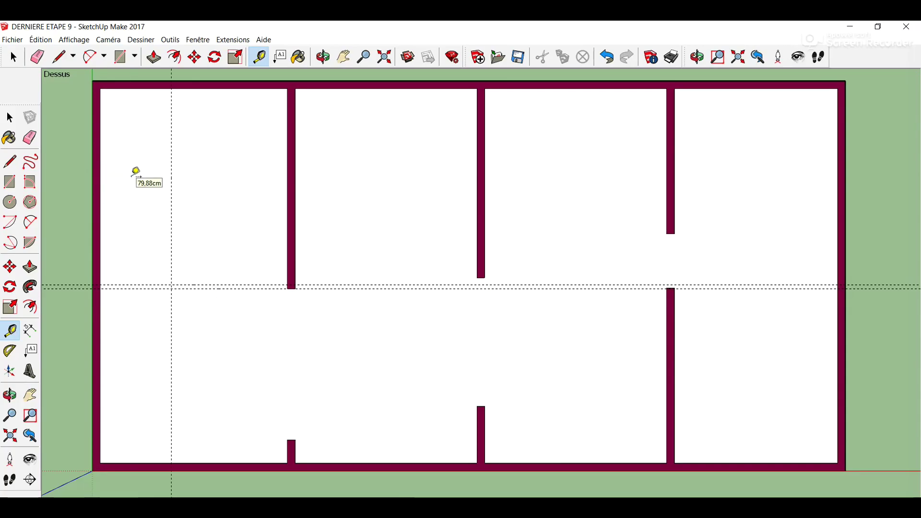
pyautogui.click(172, 138)
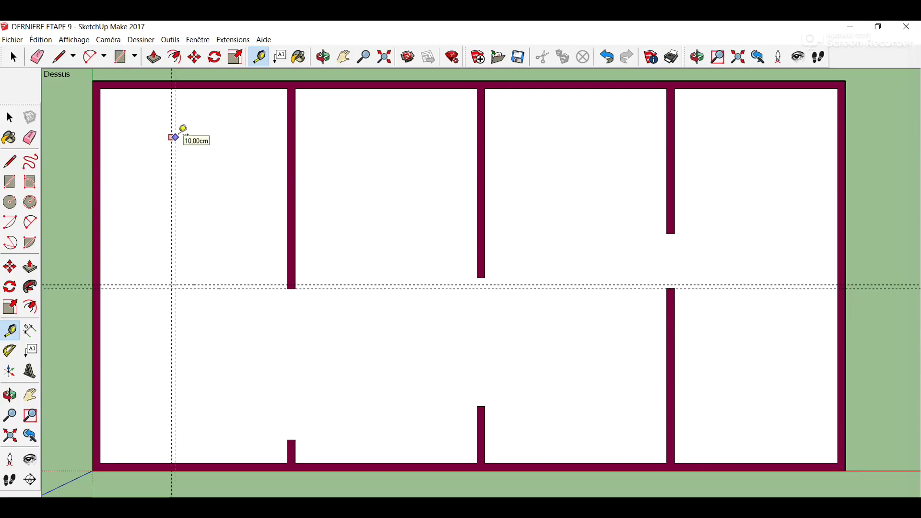
pyautogui.click(184, 130)
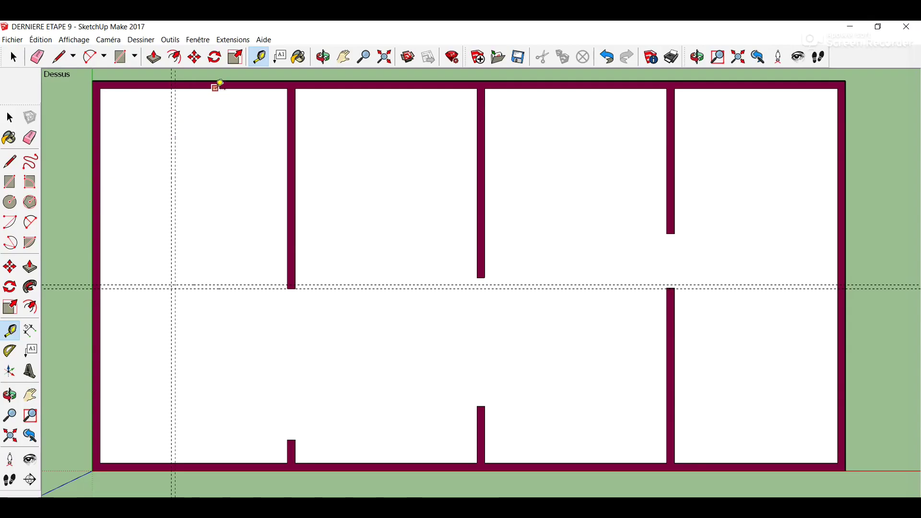
# Step: Add a horizontal guide 280 cm below the top wall and a parallel guide beside it
pyautogui.click(215, 88)
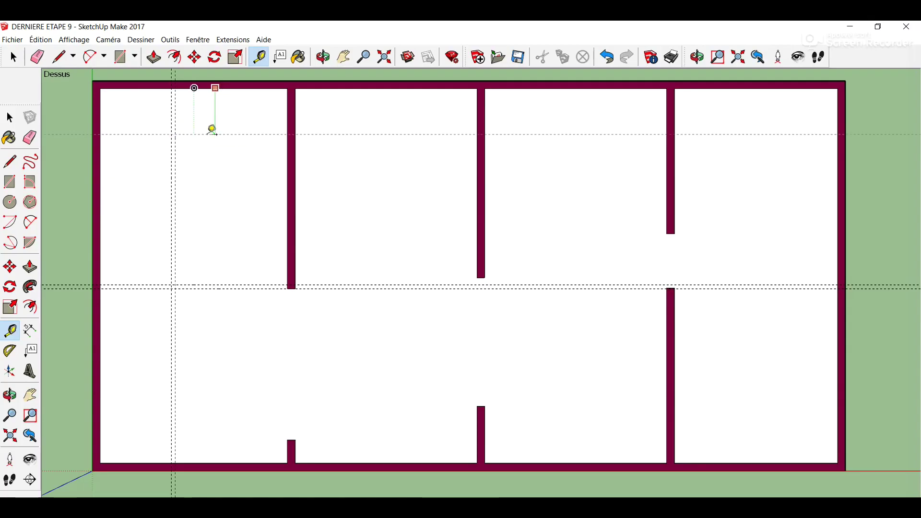
pyautogui.write('280')
pyautogui.press('Return')
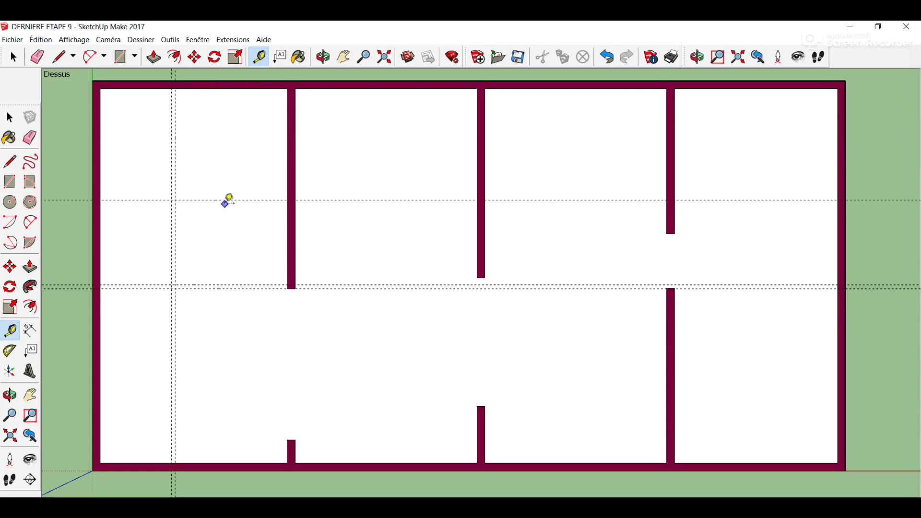
pyautogui.click(225, 200)
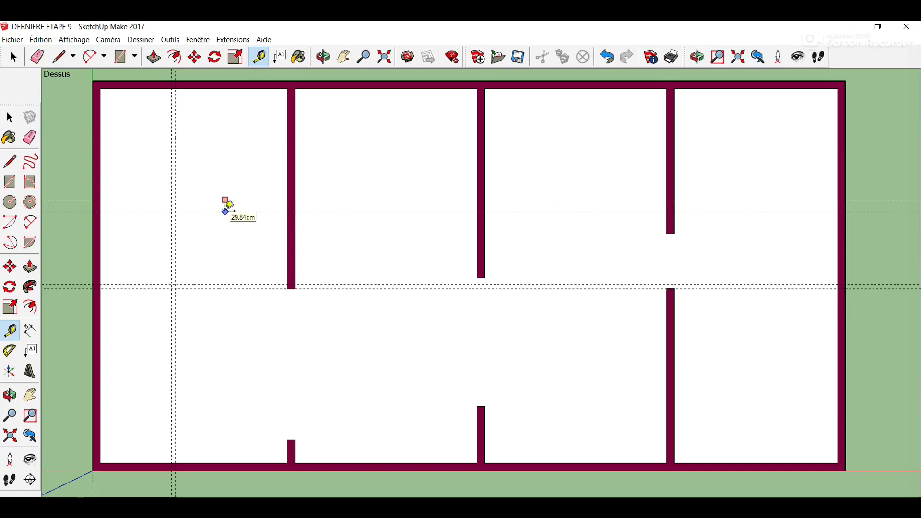
pyautogui.click(14, 161)
# Step: Draw two parallel edges from the top wall down the vertical guides and across to the dividing wall
pyautogui.scroll(2, 168, 86)
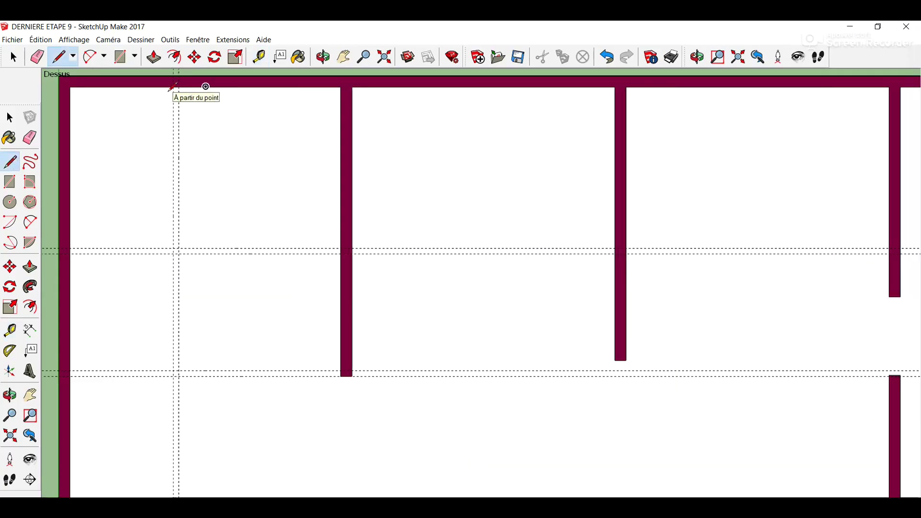
pyautogui.scroll(2, 173, 88)
pyautogui.click(175, 84)
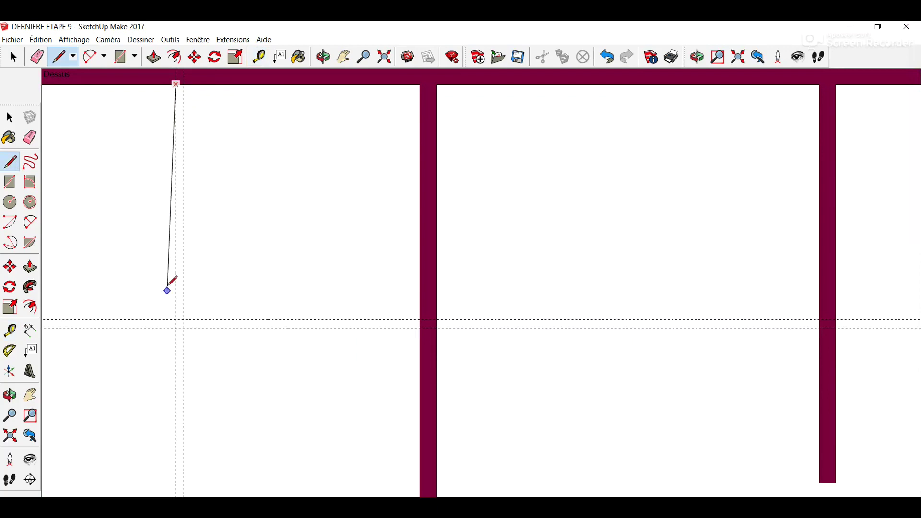
pyautogui.click(176, 327)
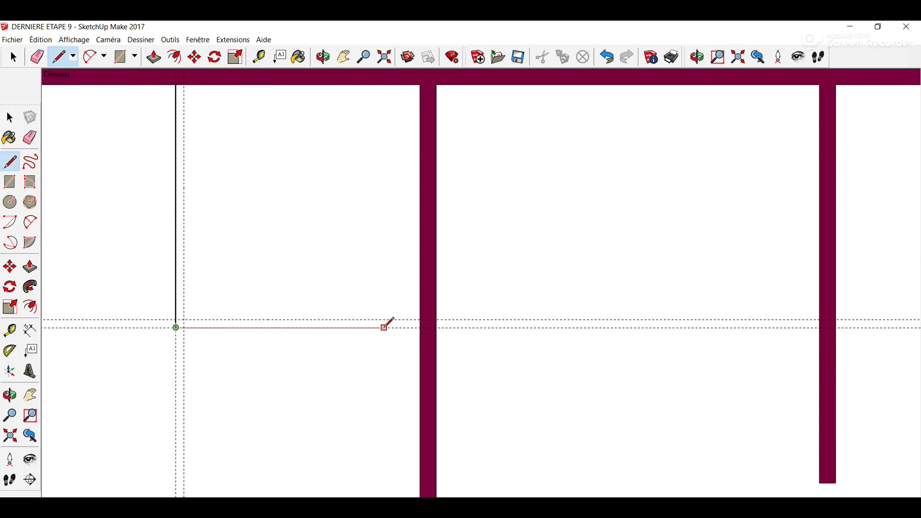
pyautogui.click(422, 328)
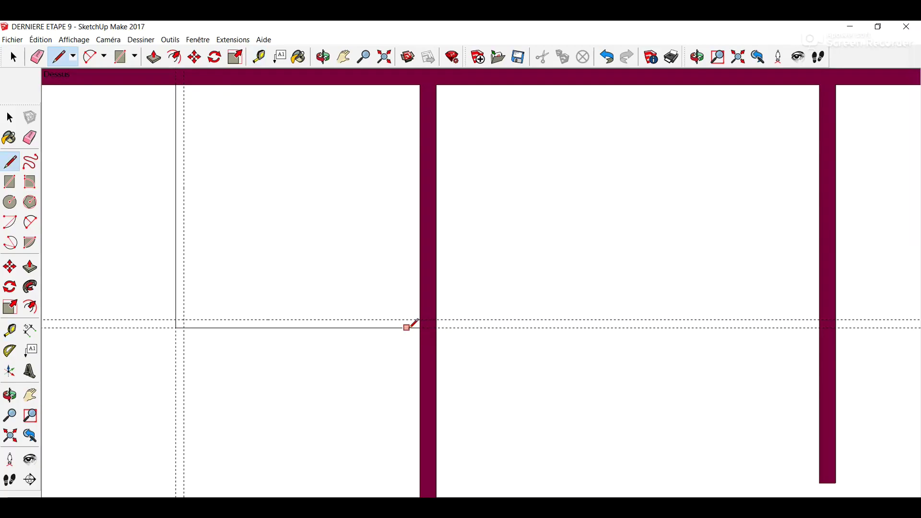
pyautogui.click(184, 84)
pyautogui.click(184, 320)
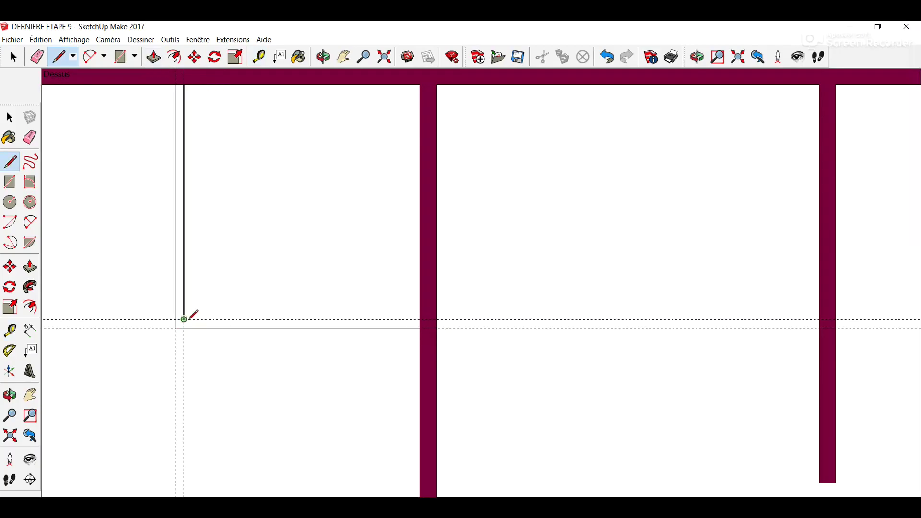
pyautogui.click(421, 320)
# Step: Draw two edges from the left wall along the horizontal guides to the dividing wall
pyautogui.click(30, 395)
pyautogui.moveTo(155, 379); pyautogui.dragTo(249, 276)
pyautogui.scroll(-1, 234, 301)
pyautogui.scroll(-1, 239, 286)
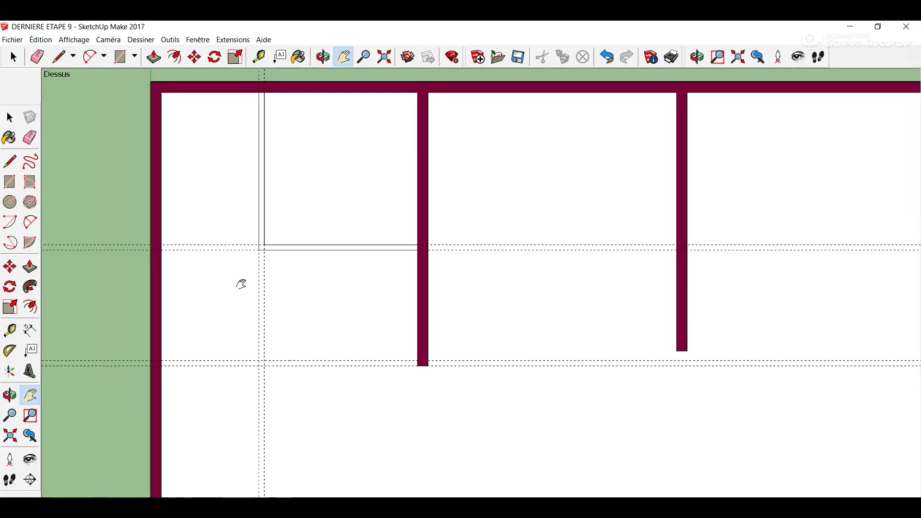
pyautogui.scroll(-1, 241, 284)
pyautogui.click(9, 161)
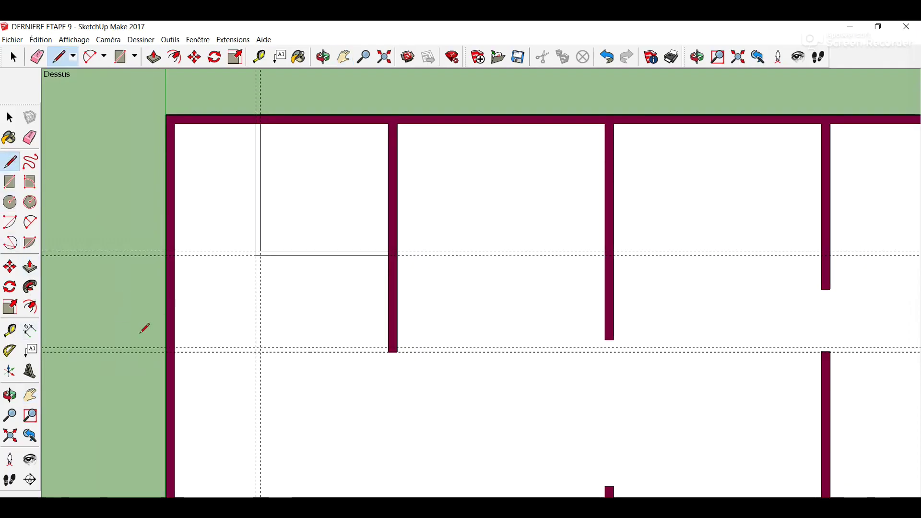
pyautogui.click(174, 347)
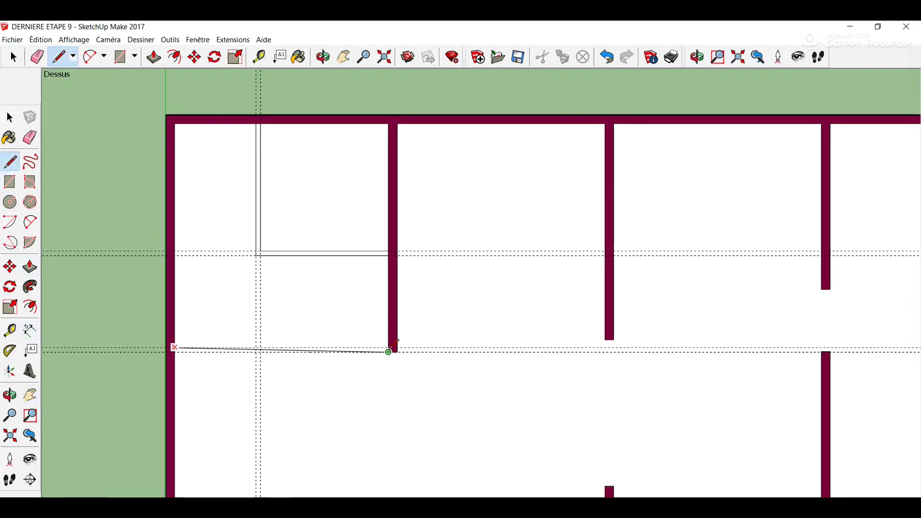
pyautogui.scroll(1, 390, 352)
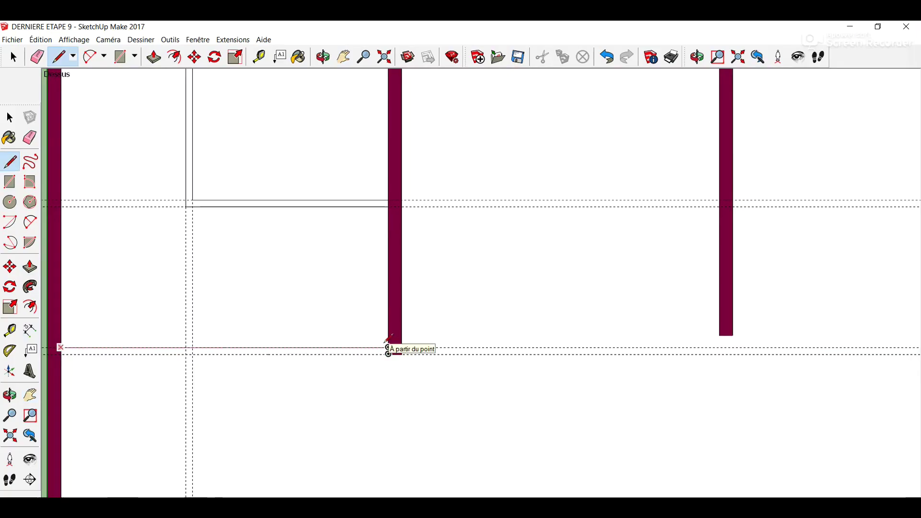
pyautogui.click(389, 347)
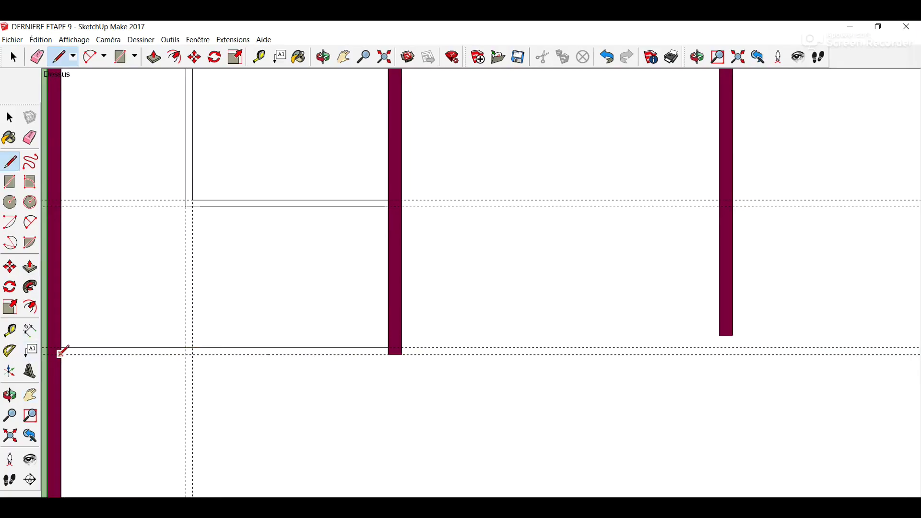
pyautogui.click(60, 354)
pyautogui.click(390, 353)
pyautogui.scroll(-2, 136, 243)
pyautogui.scroll(-1, 187, 262)
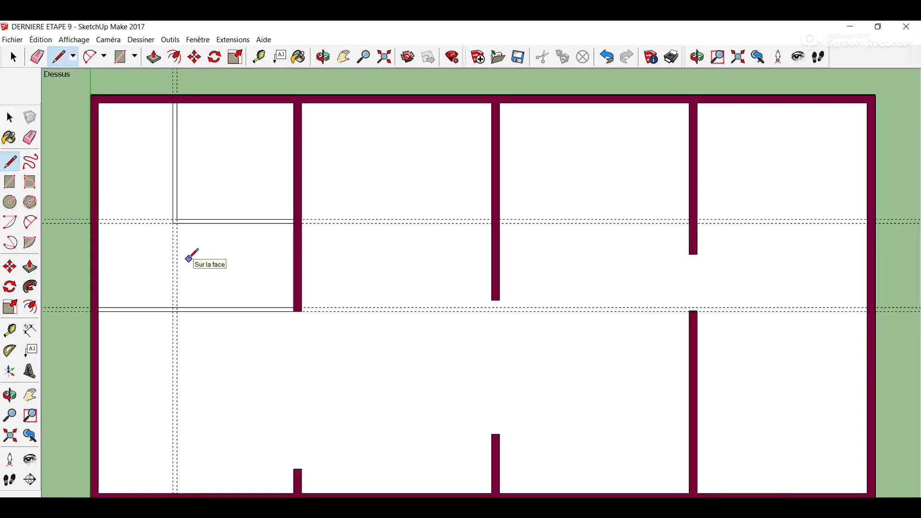
# Step: Pan the plan right and down and zoom in on the small top-left rooms
pyautogui.press('h')
pyautogui.moveTo(125, 333); pyautogui.dragTo(172, 357)
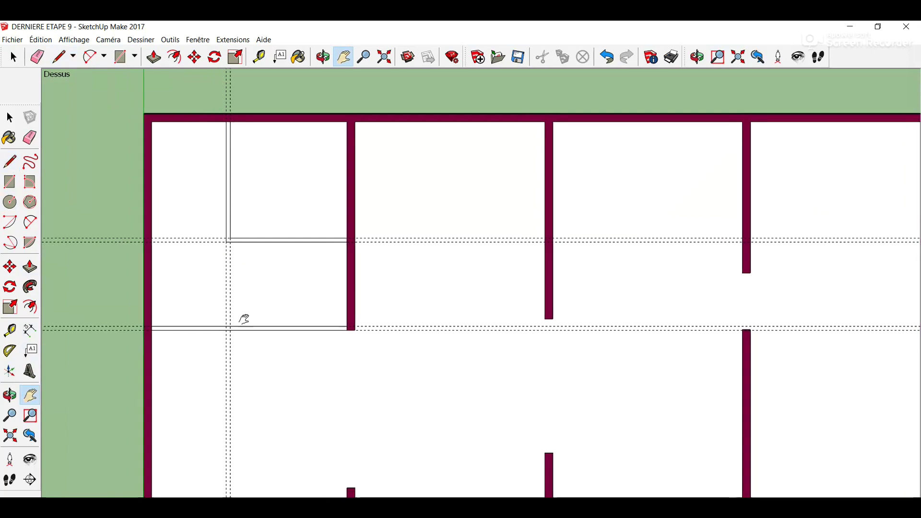
pyautogui.scroll(1, 221, 261)
pyautogui.scroll(1, 222, 262)
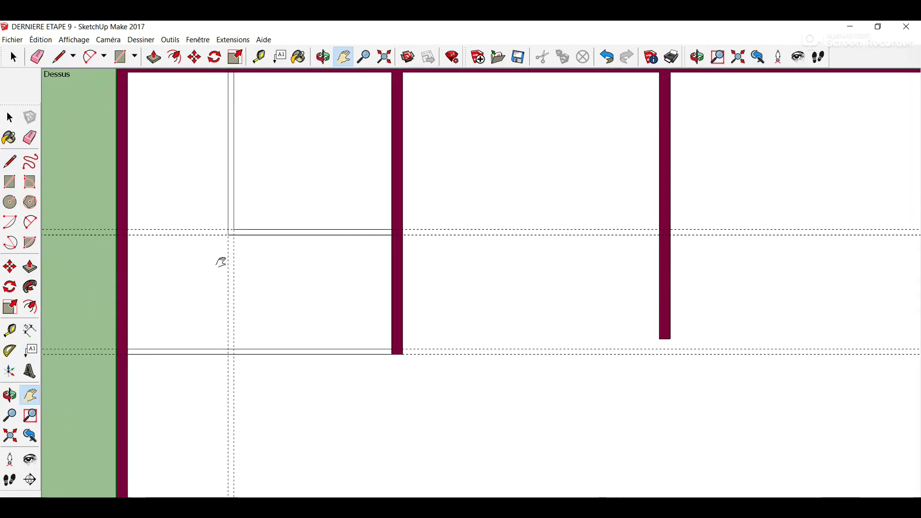
# Step: Place two vertical guides 10 cm apart in the left room
pyautogui.click(10, 331)
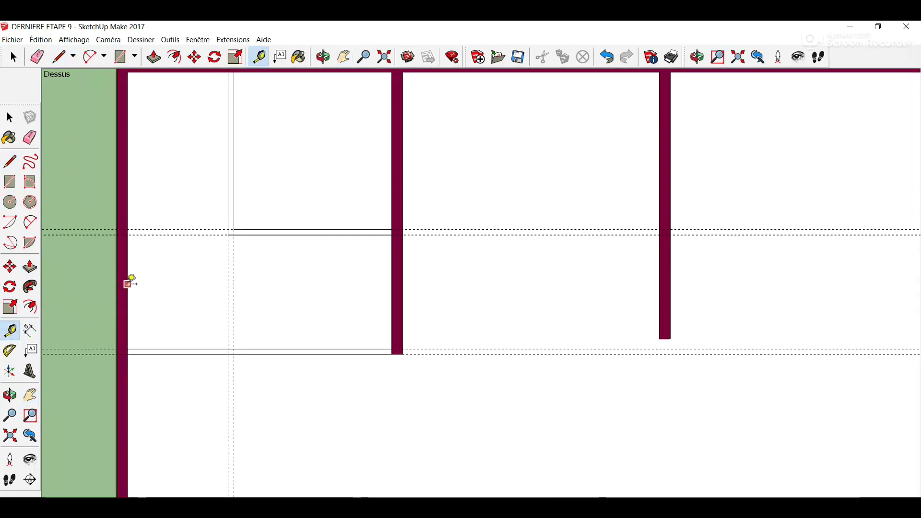
pyautogui.click(128, 285)
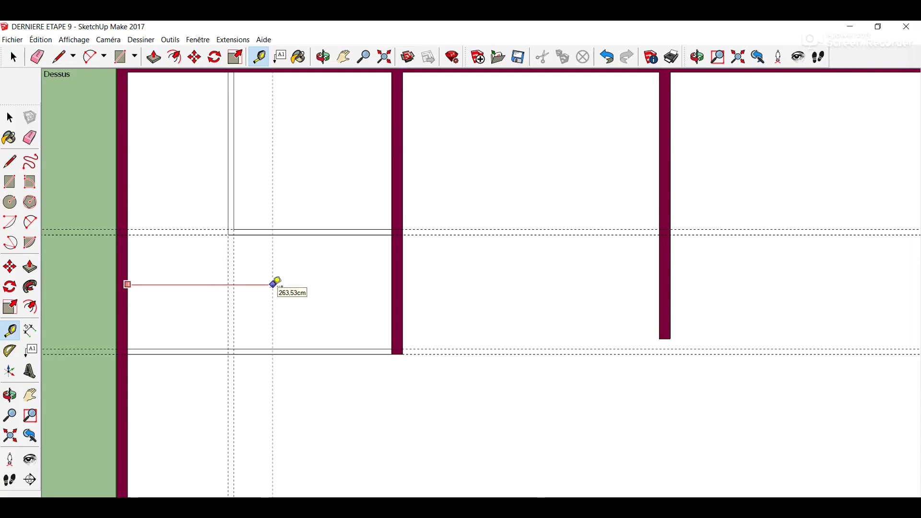
pyautogui.click(275, 283)
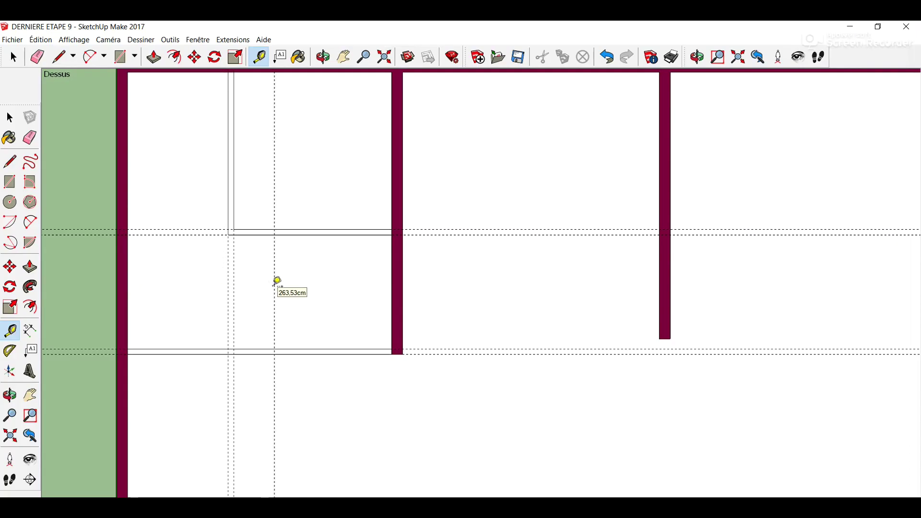
pyautogui.click(278, 277)
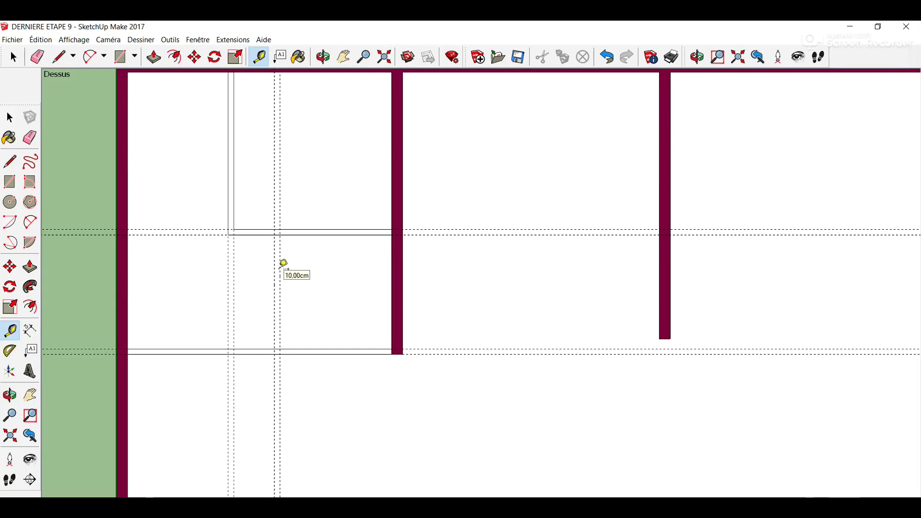
# Step: Add a horizontal guide 100 cm from the wall and a second one 10 cm away
pyautogui.click(325, 348)
pyautogui.write('100')
pyautogui.press('Return')
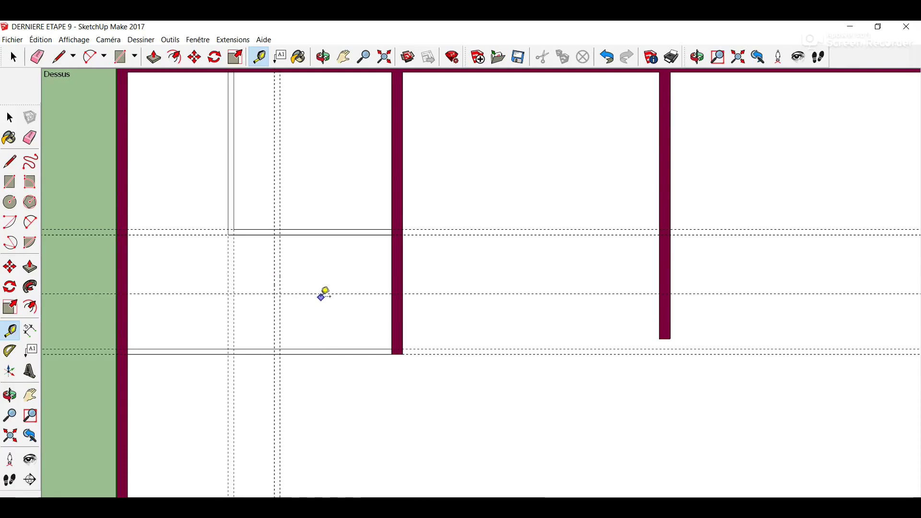
pyautogui.click(326, 280)
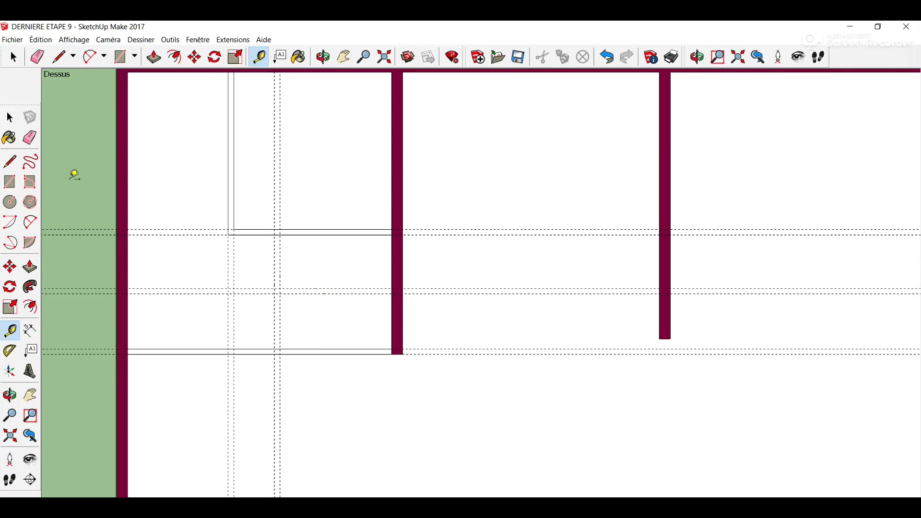
pyautogui.click(10, 162)
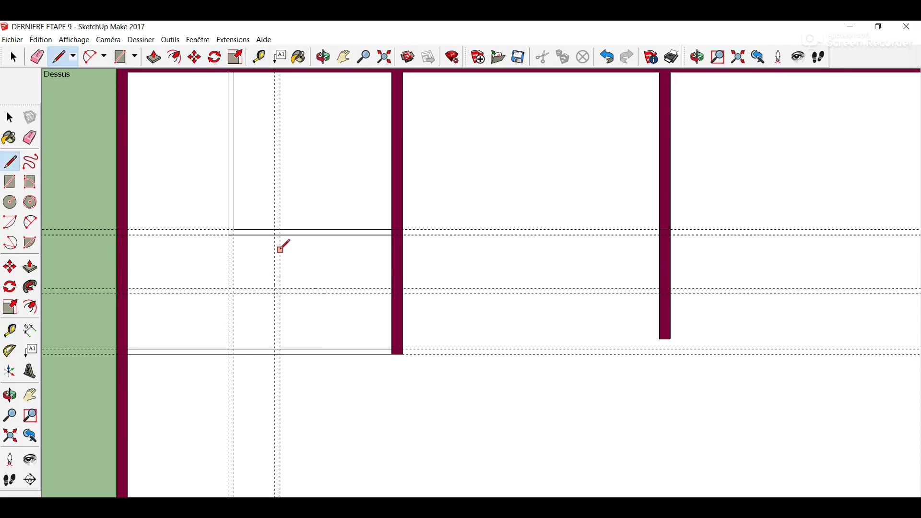
# Step: Draw two vertical partition edges 10 cm apart and two cross-wall edges to the maroon wall
pyautogui.click(275, 235)
pyautogui.click(275, 354)
pyautogui.click(280, 234)
pyautogui.click(287, 348)
pyautogui.click(280, 288)
pyautogui.click(392, 288)
pyautogui.click(281, 294)
pyautogui.click(393, 293)
# Step: Remove the short edges closing the partition's top and bottom ends
pyautogui.click(9, 118)
pyautogui.scroll(2, 199, 216)
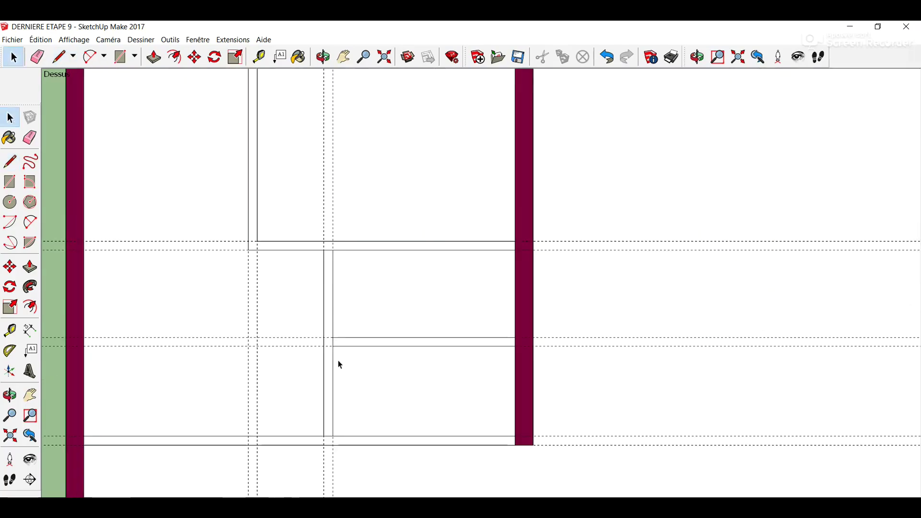
pyautogui.click(329, 254)
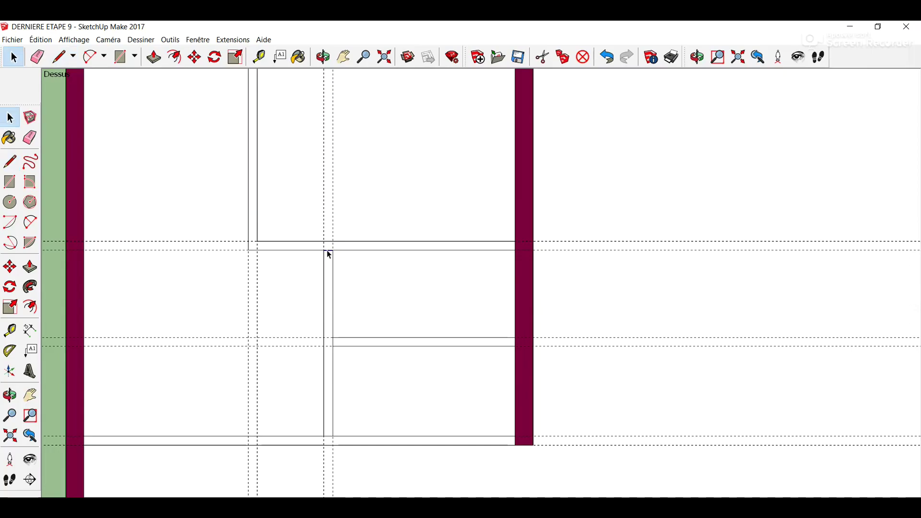
pyautogui.press('Escape')
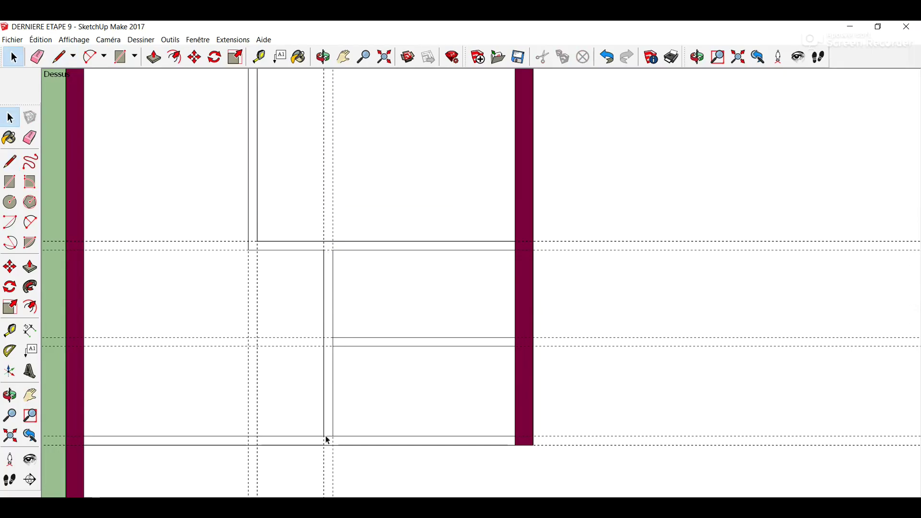
pyautogui.click(327, 437)
pyautogui.press('Escape')
pyautogui.scroll(-2, 329, 427)
pyautogui.scroll(-2, 329, 426)
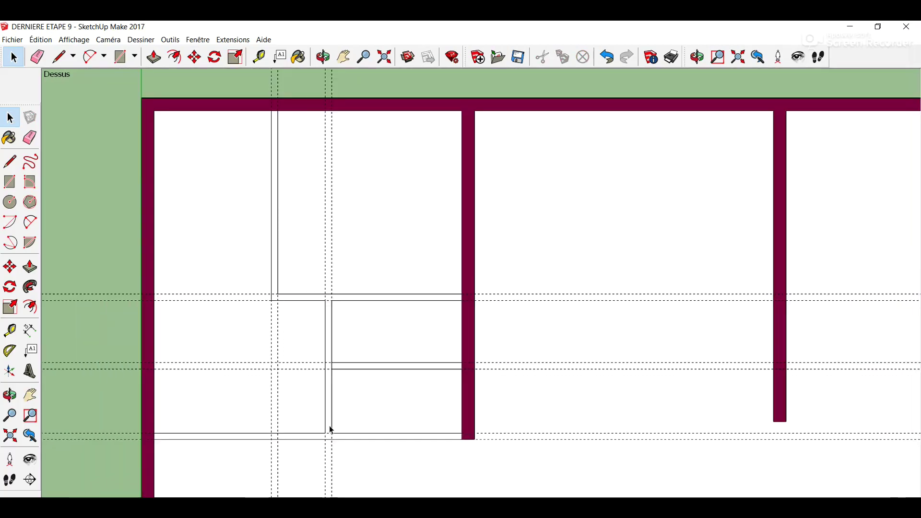
pyautogui.click(30, 395)
# Step: Erase the vertical and horizontal construction guides around the new partition
pyautogui.moveTo(312, 406); pyautogui.dragTo(273, 354)
pyautogui.click(30, 139)
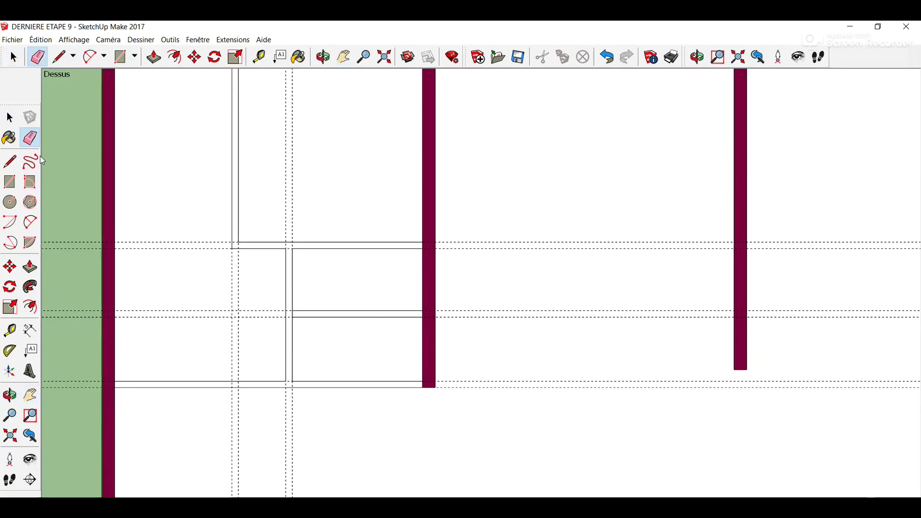
pyautogui.moveTo(187, 226); pyautogui.dragTo(177, 373)
pyautogui.moveTo(263, 329); pyautogui.dragTo(216, 323)
pyautogui.moveTo(283, 208)
pyautogui.mouseDown()
pyautogui.moveTo(309, 201)
pyautogui.moveTo(294, 191)
pyautogui.mouseUp()
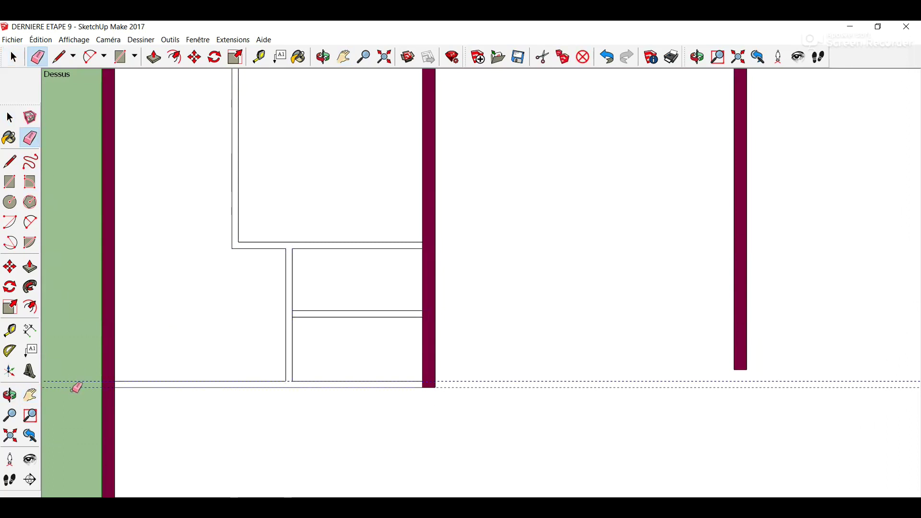
pyautogui.click(77, 384)
pyautogui.scroll(-2, 88, 377)
# Step: Pan and zoom out until the whole floor plan is visible
pyautogui.click(30, 395)
pyautogui.moveTo(134, 358)
pyautogui.mouseDown()
pyautogui.moveTo(210, 323)
pyautogui.moveTo(207, 310)
pyautogui.mouseUp()
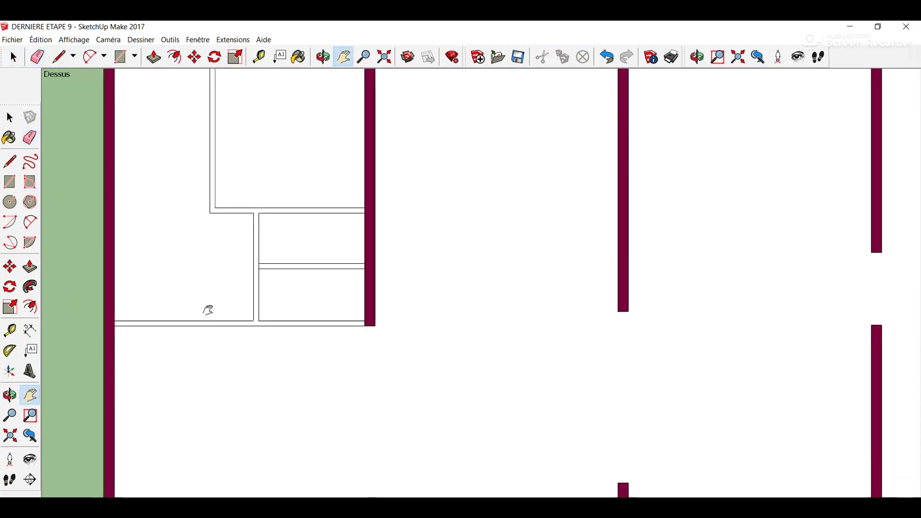
pyautogui.scroll(-1, 208, 311)
pyautogui.moveTo(210, 361); pyautogui.dragTo(171, 362)
pyautogui.scroll(-1, 211, 353)
pyautogui.scroll(-1, 211, 351)
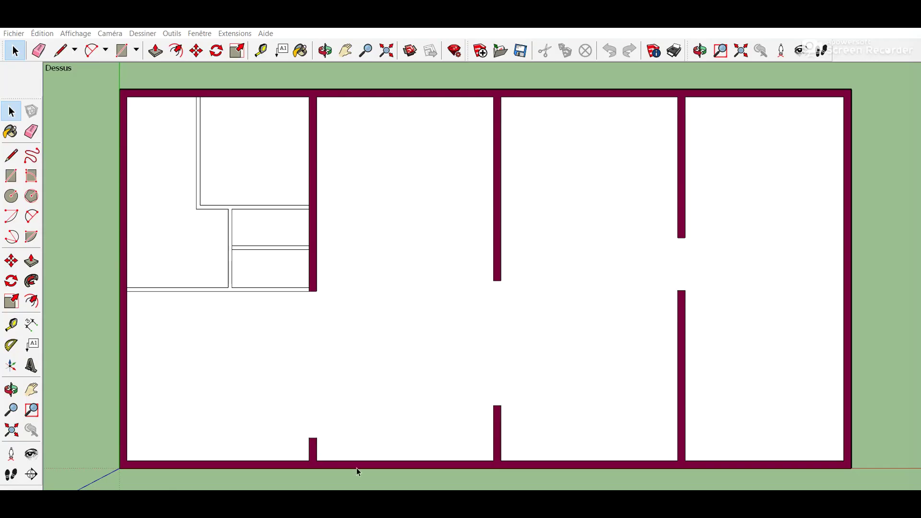
# Step: Place two horizontal guides across the maroon wall and erase the wall section between them
pyautogui.click(11, 325)
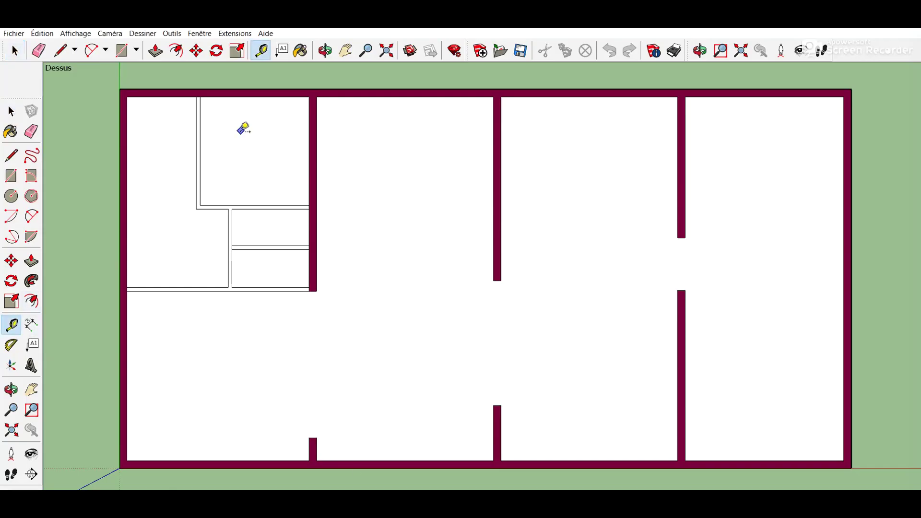
pyautogui.click(326, 96)
pyautogui.click(313, 209)
pyautogui.click(349, 95)
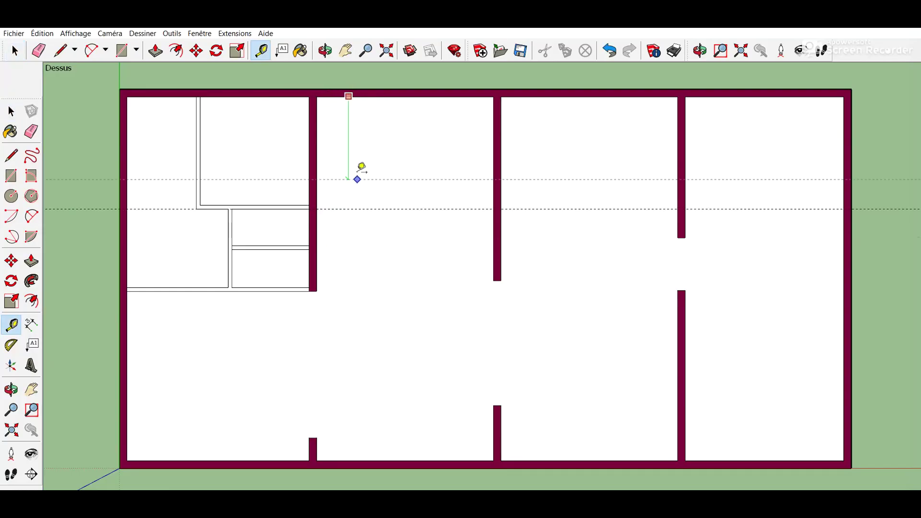
pyautogui.click(312, 246)
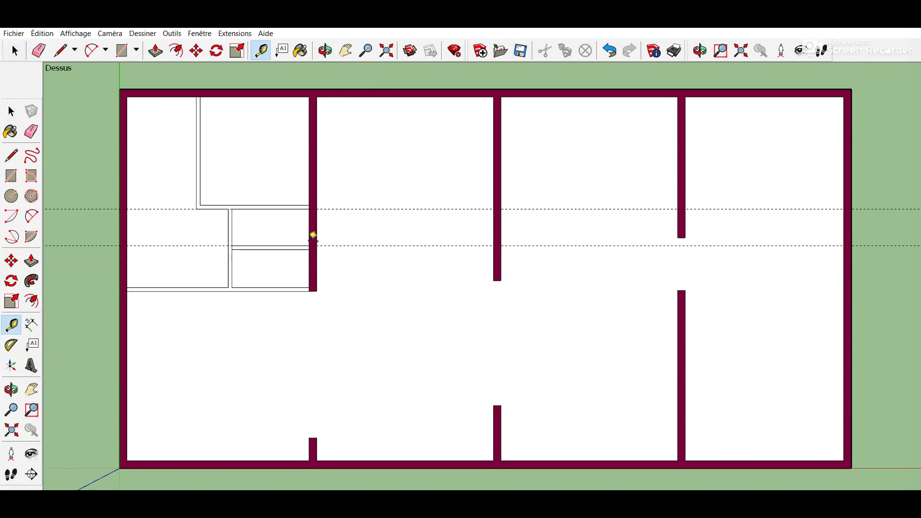
pyautogui.click(9, 157)
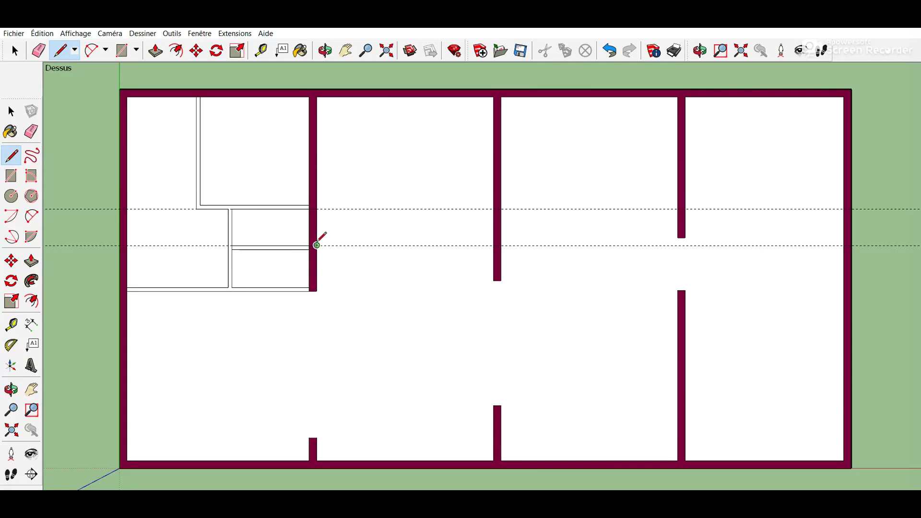
pyautogui.click(32, 131)
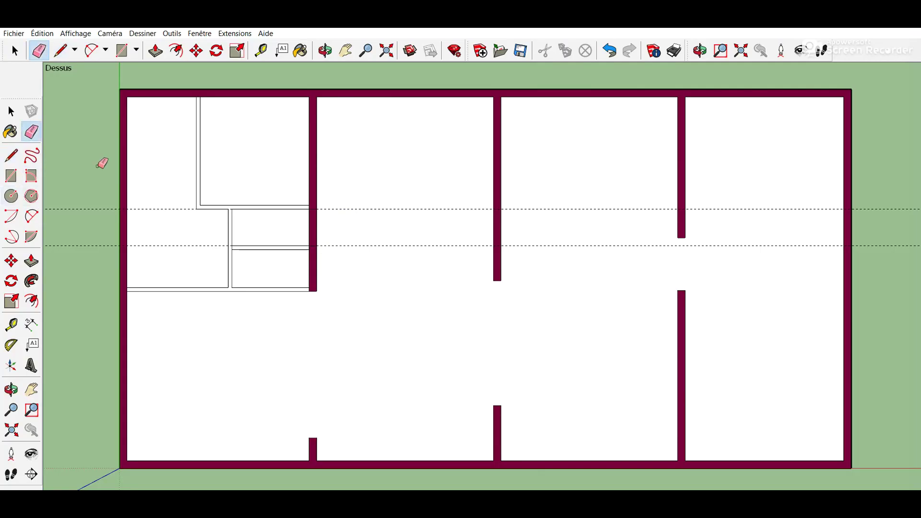
pyautogui.click(313, 226)
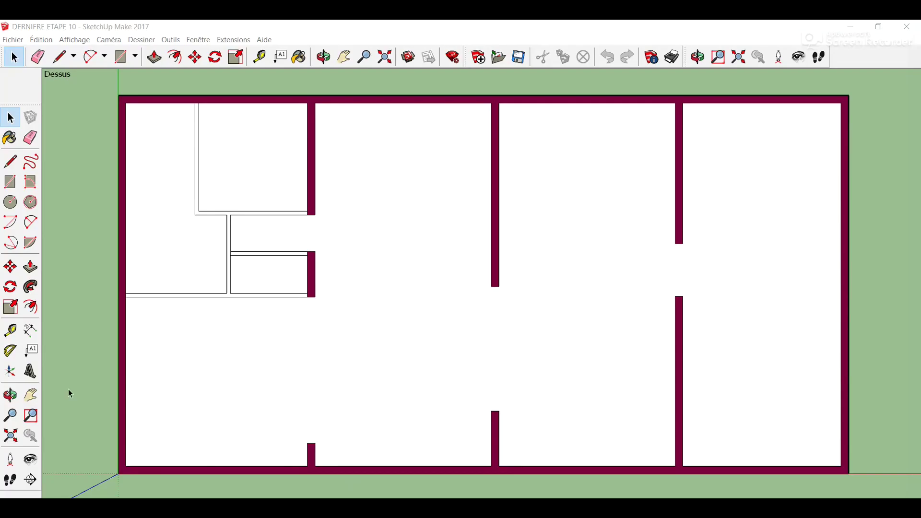
# Step: Place vertical guides 130 cm from the left wall edge and 70 cm beyond that
pyautogui.click(10, 330)
pyautogui.click(126, 274)
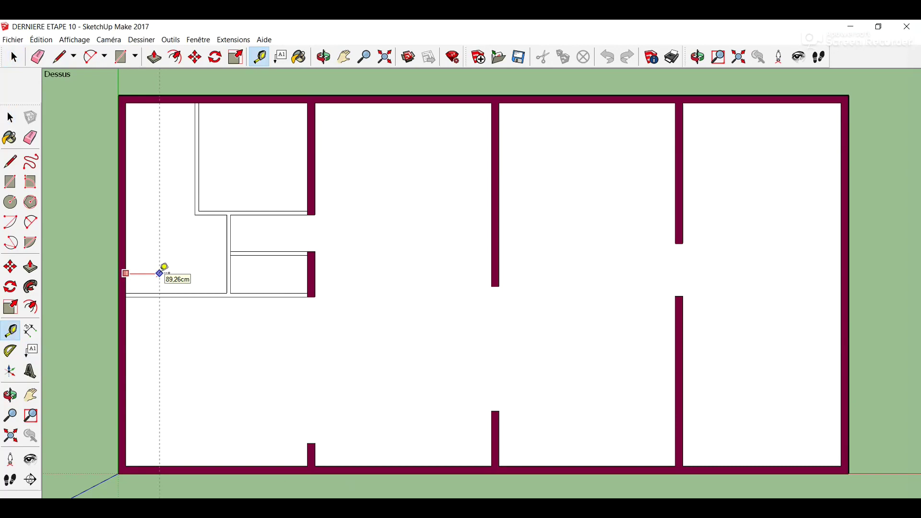
pyautogui.write('130')
pyautogui.press('Return')
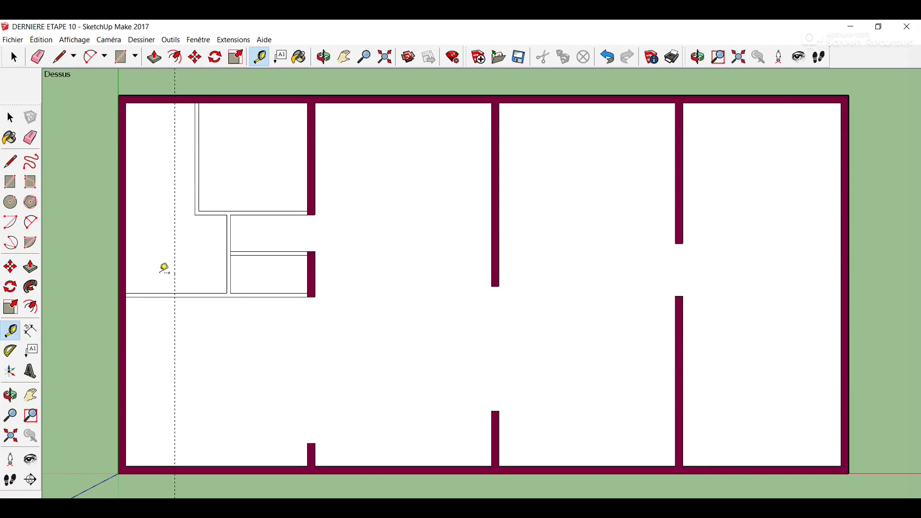
pyautogui.click(175, 270)
pyautogui.scroll(2, 206, 269)
pyautogui.scroll(2, 191, 273)
pyautogui.click(162, 282)
pyautogui.write('70')
pyautogui.press('Return')
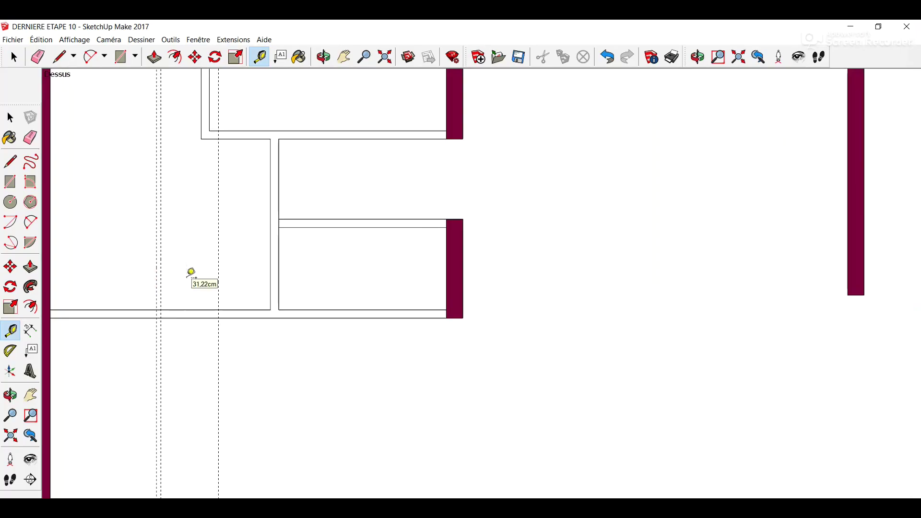
pyautogui.click(219, 277)
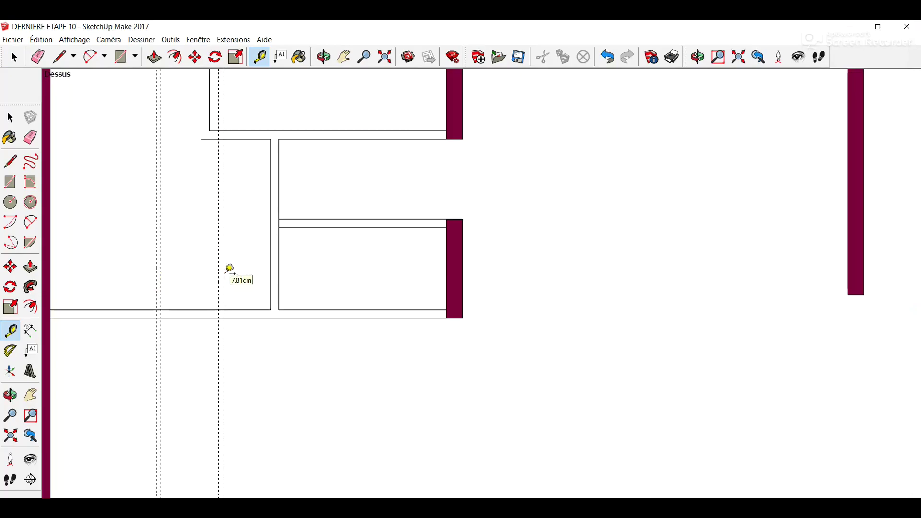
# Step: Draw cut lines across the lower horizontal wall at the two guides
pyautogui.click(11, 162)
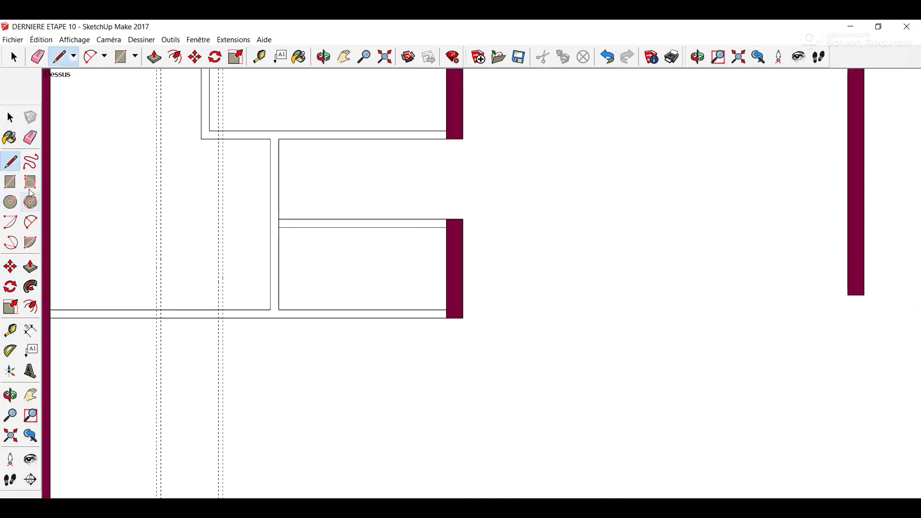
pyautogui.scroll(2, 158, 310)
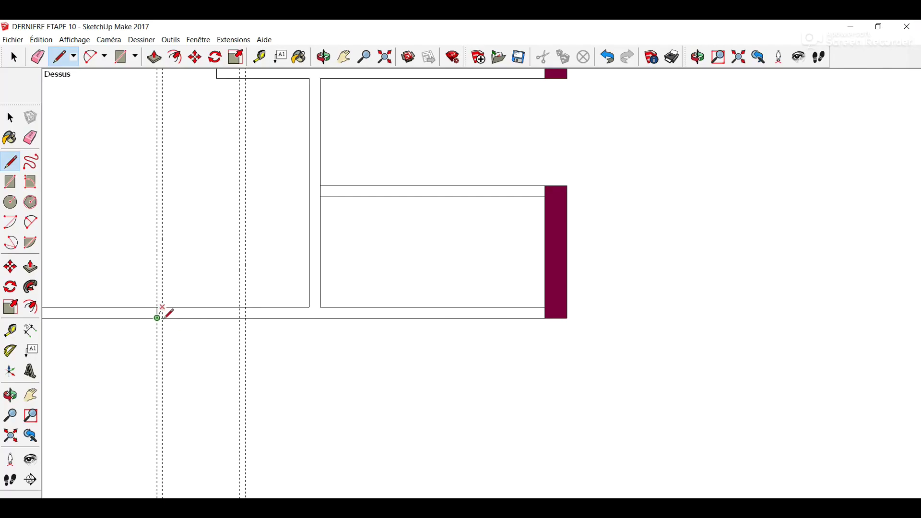
pyautogui.scroll(1, 166, 317)
pyautogui.click(164, 317)
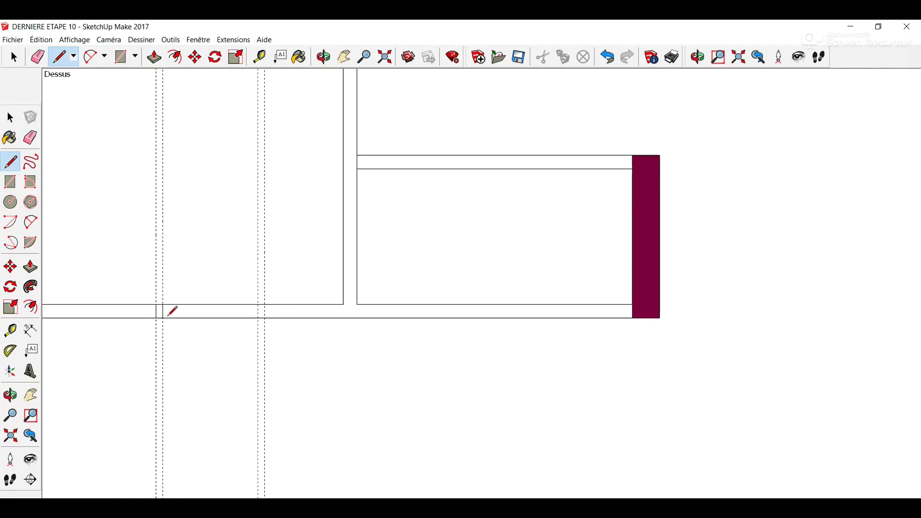
pyautogui.click(259, 305)
pyautogui.click(265, 318)
# Step: Erase the wall section between the cuts and the surrounding guides
pyautogui.click(31, 138)
pyautogui.moveTo(217, 303); pyautogui.dragTo(215, 326)
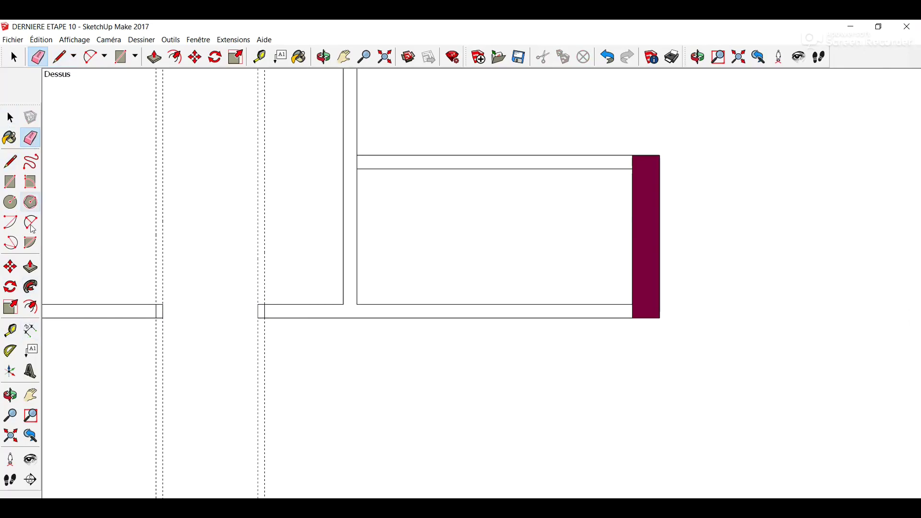
pyautogui.click(163, 175)
pyautogui.click(156, 179)
pyautogui.click(258, 180)
pyautogui.click(30, 395)
pyautogui.moveTo(343, 258)
pyautogui.mouseDown()
pyautogui.moveTo(266, 303)
pyautogui.moveTo(206, 316)
pyautogui.mouseUp()
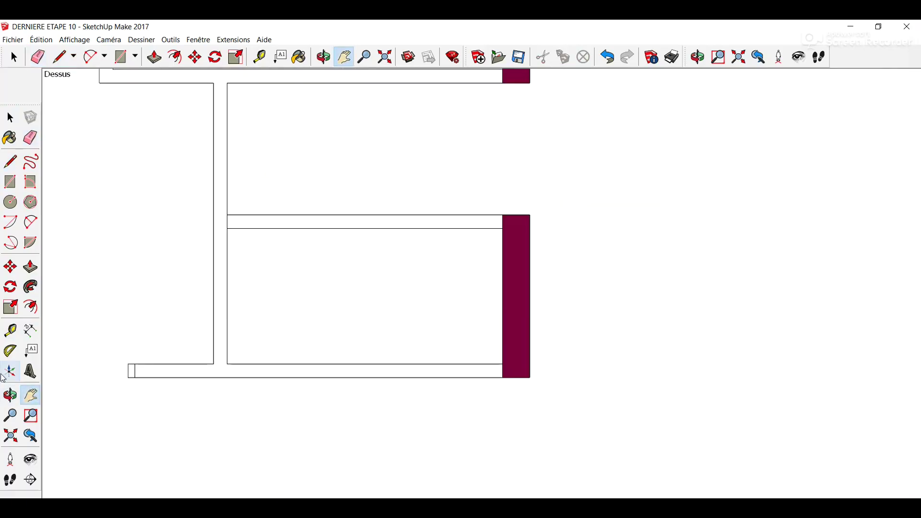
# Step: Place two vertical guides 70 cm apart on the wall between the upper and lower rooms
pyautogui.click(12, 332)
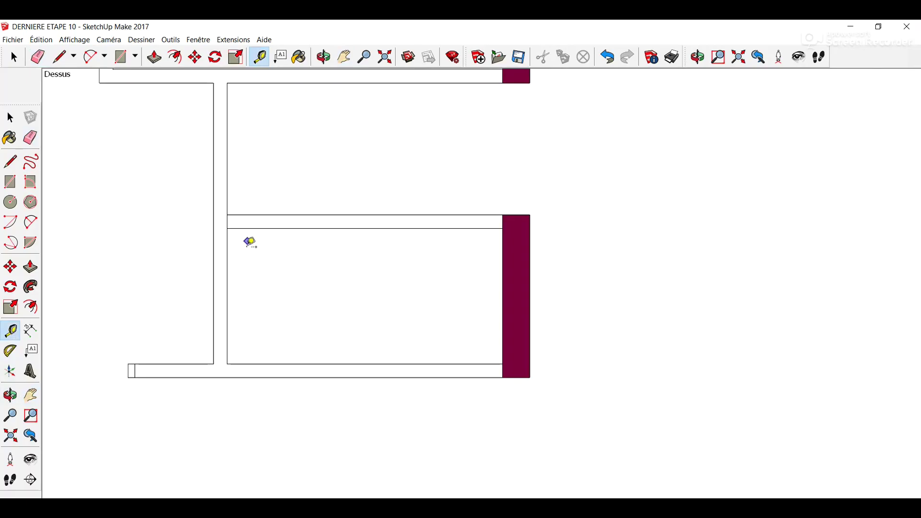
pyautogui.click(228, 186)
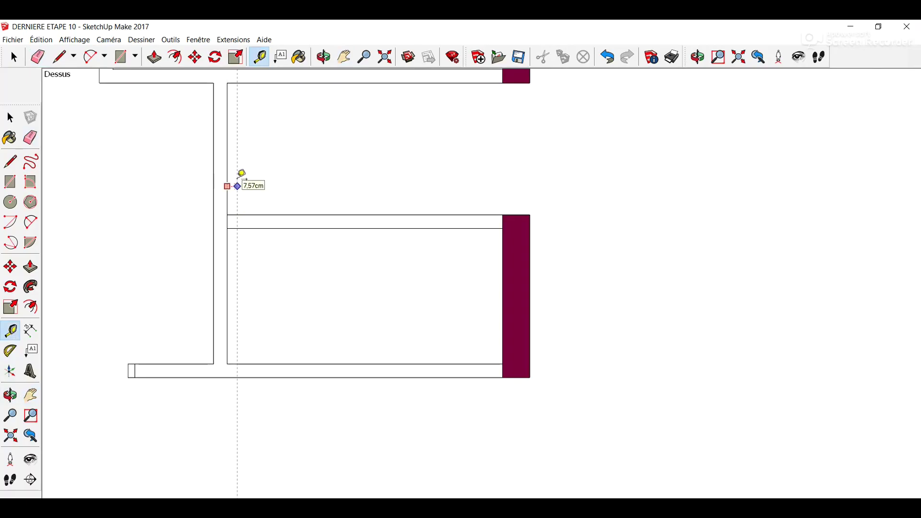
pyautogui.click(240, 176)
pyautogui.click(236, 180)
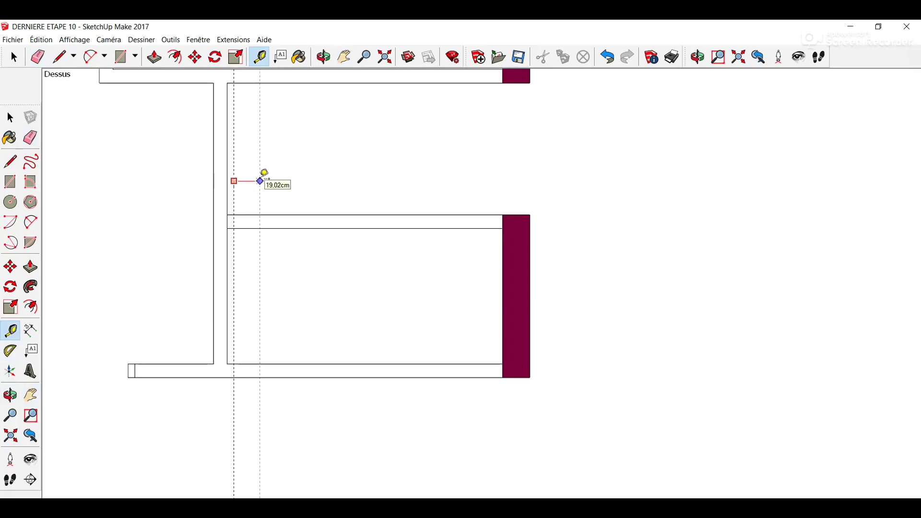
pyautogui.write('70')
pyautogui.press('Return')
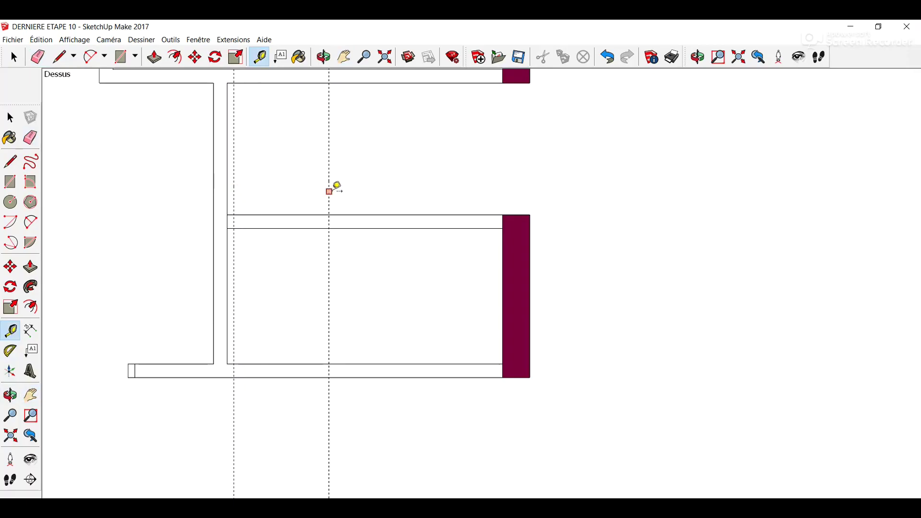
pyautogui.click(331, 187)
pyautogui.click(332, 185)
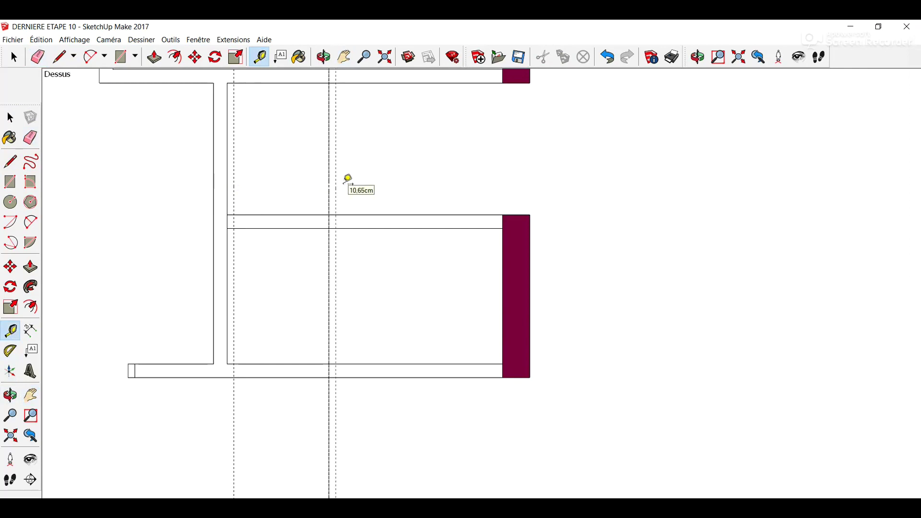
# Step: Cut across the wall at both guides, then erase the section between them and the guides
pyautogui.press('l')
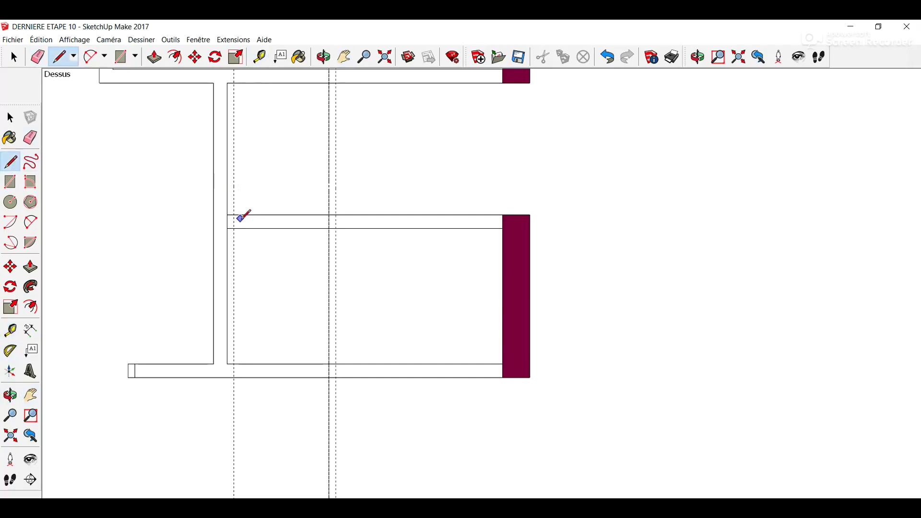
pyautogui.click(234, 215)
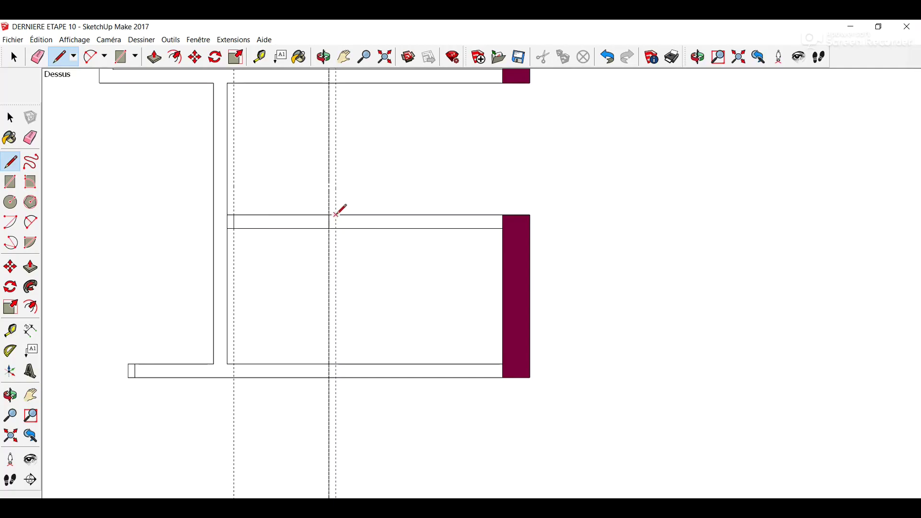
pyautogui.click(336, 215)
pyautogui.click(30, 138)
pyautogui.moveTo(263, 228); pyautogui.dragTo(266, 217)
pyautogui.click(235, 184)
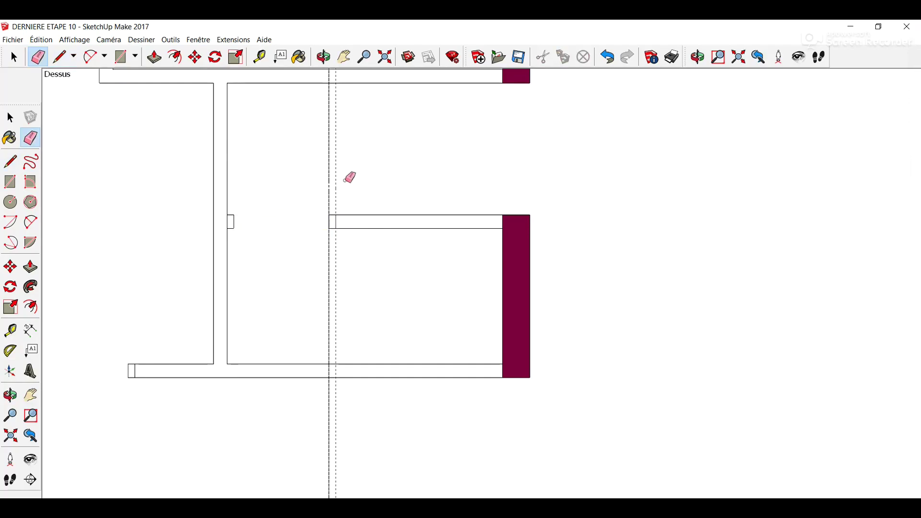
pyautogui.moveTo(348, 175)
pyautogui.mouseDown()
pyautogui.moveTo(319, 178)
pyautogui.moveTo(273, 320)
pyautogui.mouseUp()
pyautogui.click(31, 395)
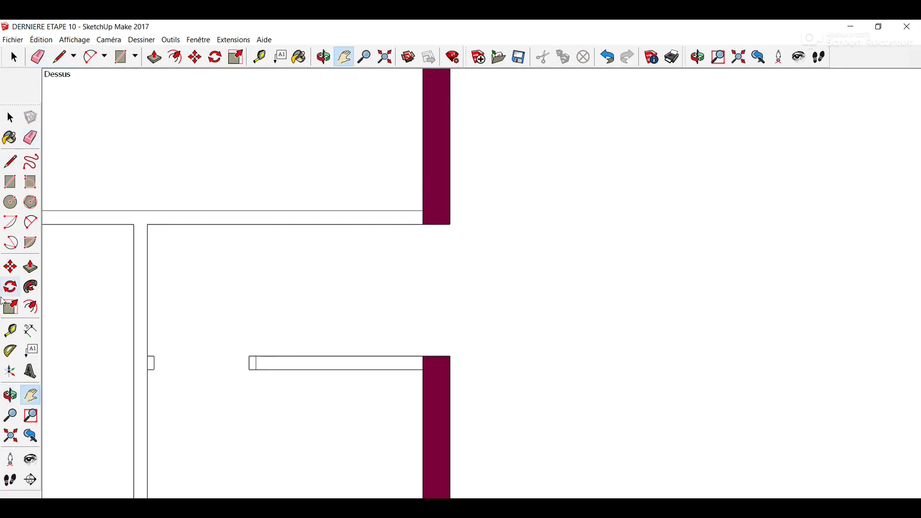
# Step: Place guides 70 cm apart beside the purple column on the upper wall
pyautogui.click(16, 333)
pyautogui.click(424, 185)
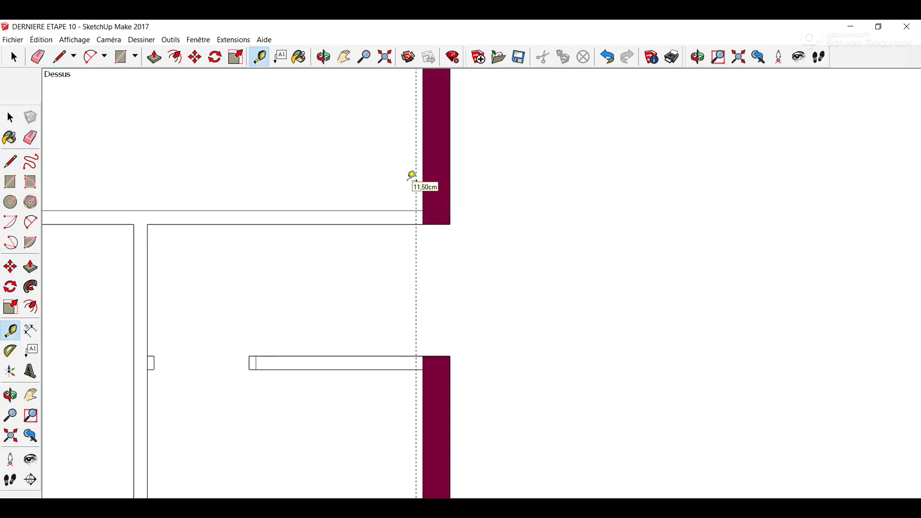
pyautogui.click(416, 179)
pyautogui.click(416, 159)
pyautogui.write('70')
pyautogui.press('Return')
pyautogui.click(320, 157)
# Step: Cut across the upper wall at the guides, then erase the wall section and guides
pyautogui.click(11, 162)
pyautogui.click(314, 211)
pyautogui.click(315, 225)
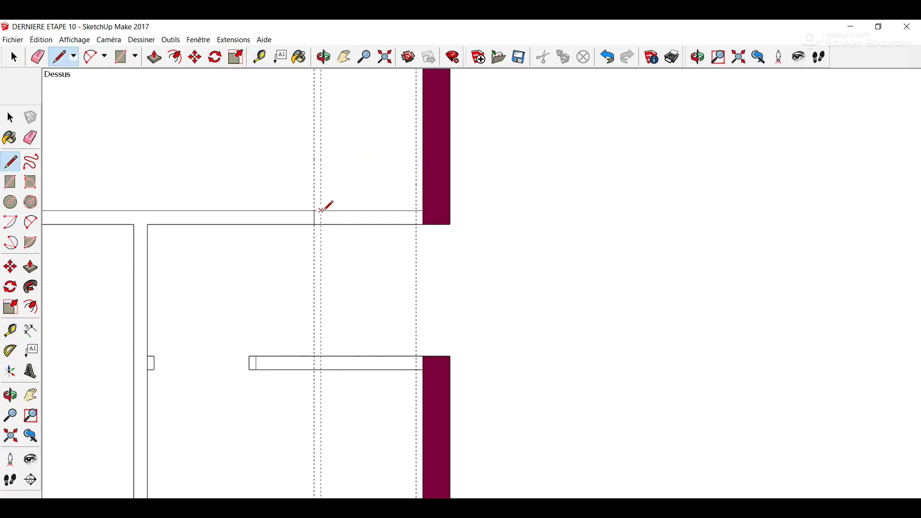
pyautogui.click(321, 210)
pyautogui.click(32, 139)
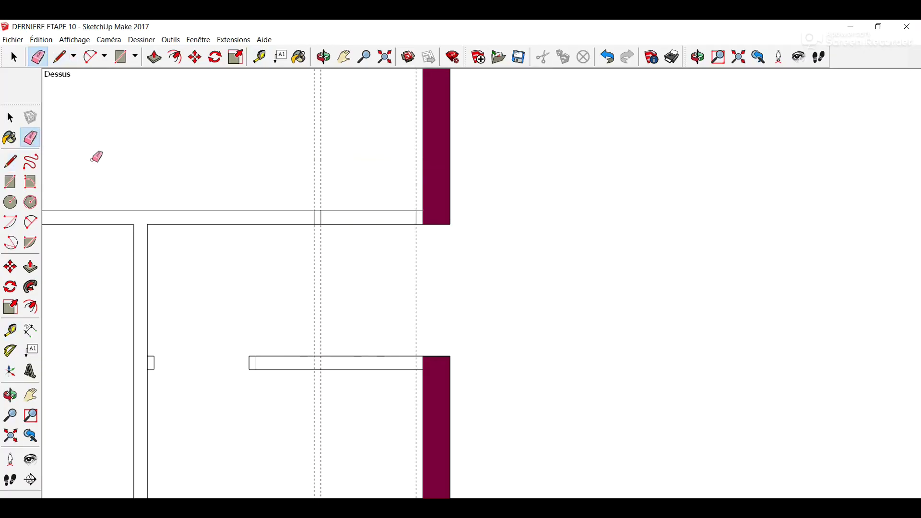
pyautogui.moveTo(350, 209); pyautogui.dragTo(353, 225)
pyautogui.moveTo(310, 189); pyautogui.dragTo(326, 179)
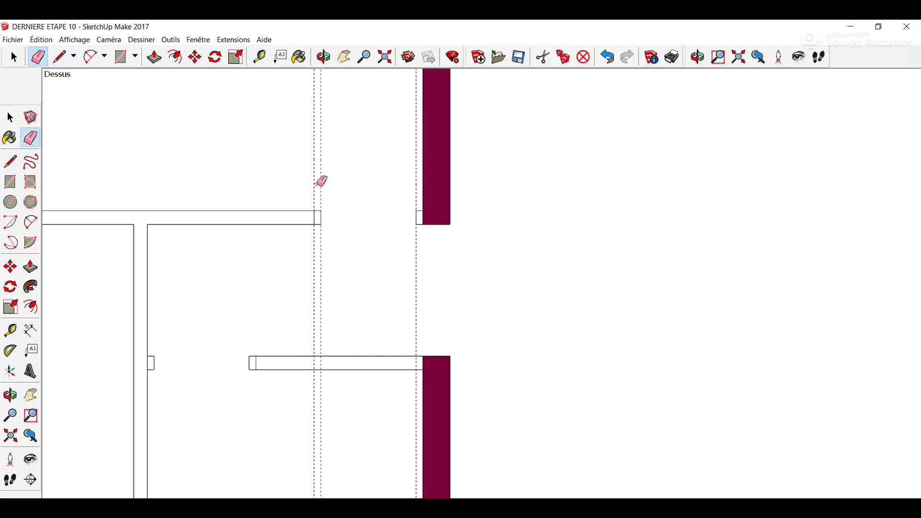
pyautogui.click(417, 181)
# Step: Zoom out and pan to centre the whole floor plan
pyautogui.scroll(-2, 390, 208)
pyautogui.scroll(-2, 393, 209)
pyautogui.scroll(-2, 393, 209)
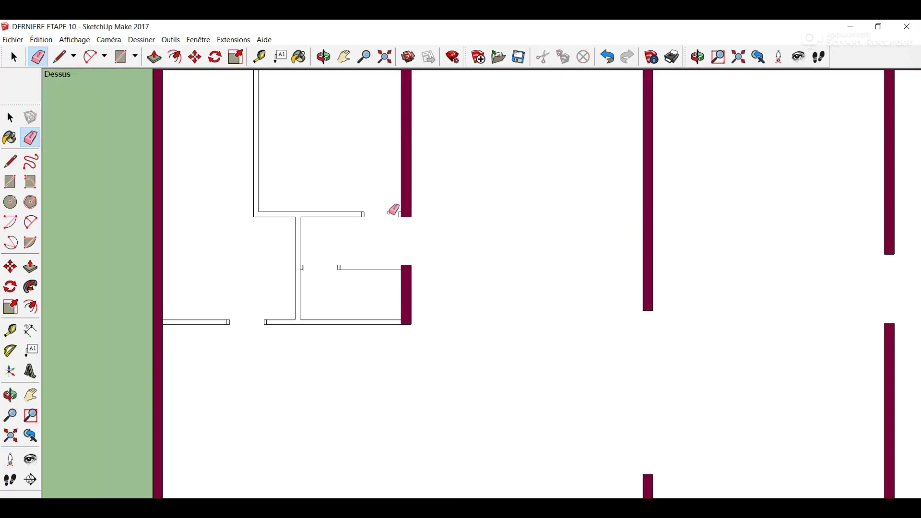
pyautogui.scroll(-1, 321, 272)
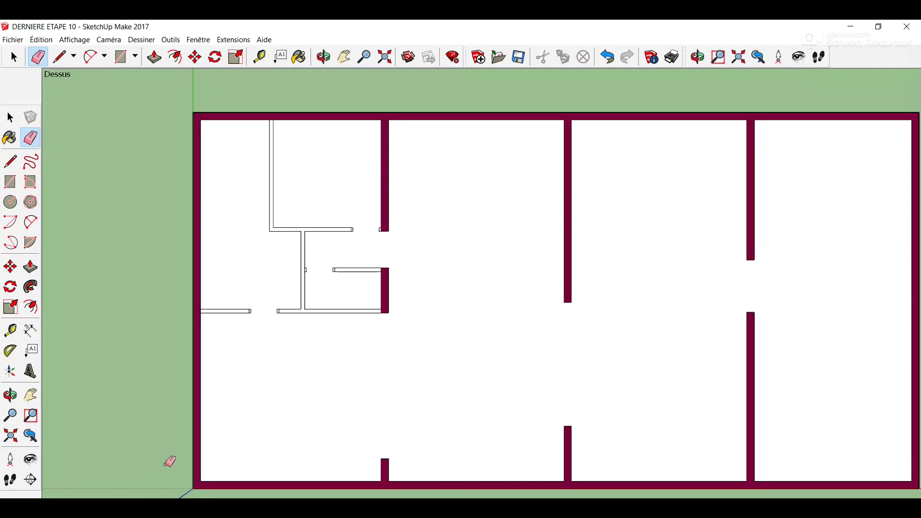
pyautogui.click(30, 395)
pyautogui.moveTo(258, 375); pyautogui.dragTo(163, 331)
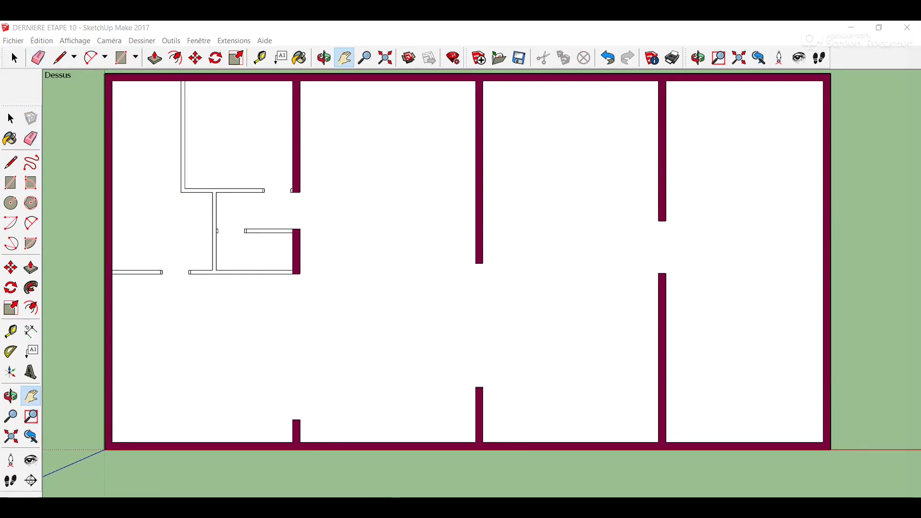
# Step: Paint the three thin interior walls green with Couleur F06
pyautogui.click(10, 140)
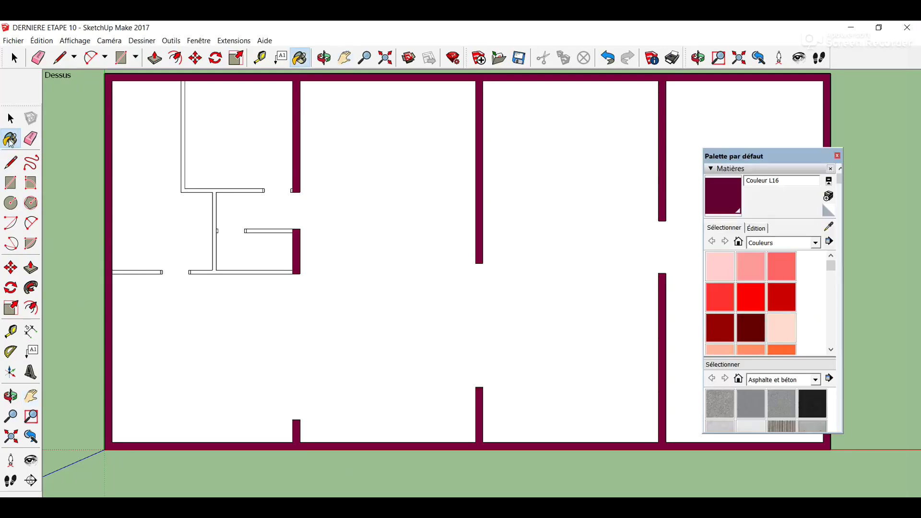
pyautogui.moveTo(828, 267); pyautogui.dragTo(830, 304)
pyautogui.click(720, 288)
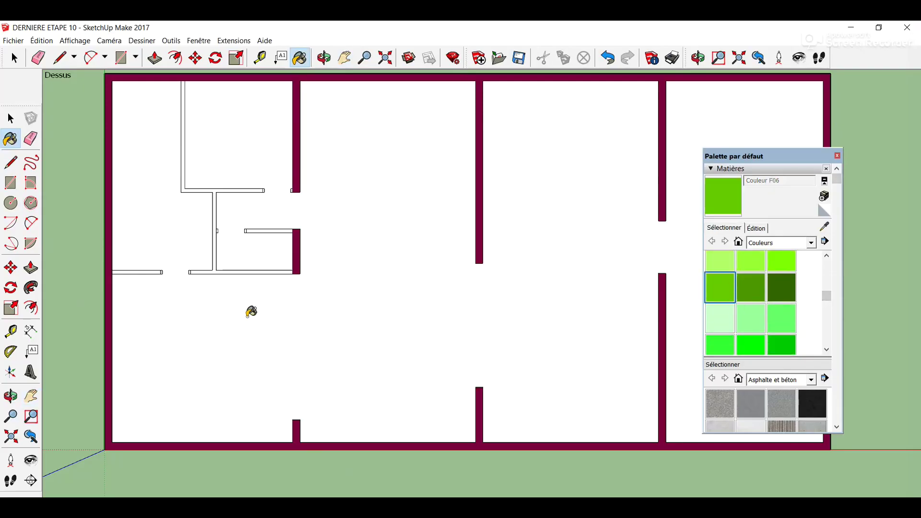
pyautogui.scroll(1, 115, 255)
pyautogui.scroll(1, 121, 255)
pyautogui.click(158, 277)
pyautogui.click(216, 135)
pyautogui.click(343, 216)
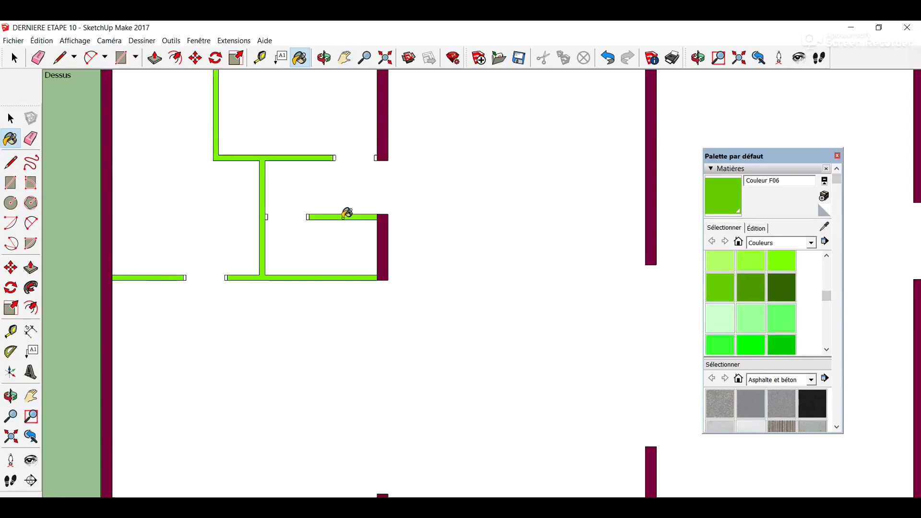
# Step: Paint the six doorway end faces of the walls brown with Couleur D07
pyautogui.moveTo(827, 298); pyautogui.dragTo(828, 287)
pyautogui.scroll(2, 712, 326)
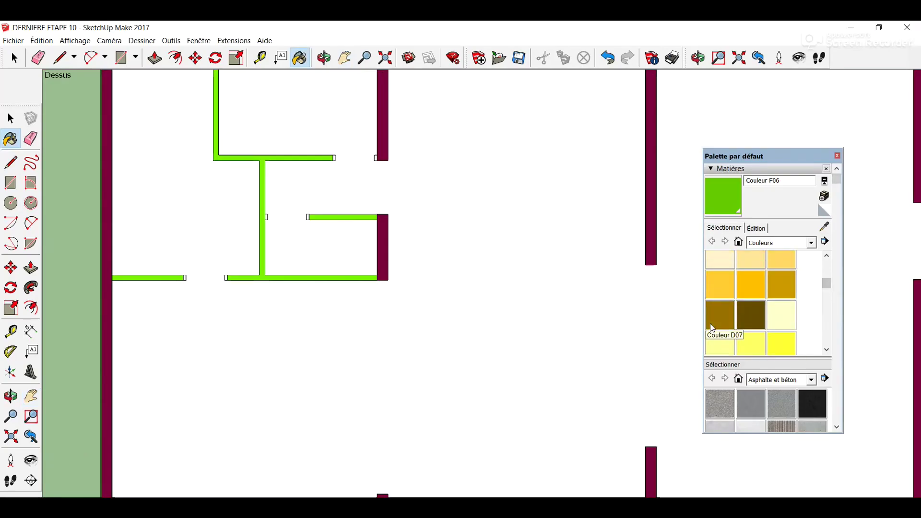
pyautogui.click(720, 319)
pyautogui.scroll(1, 203, 282)
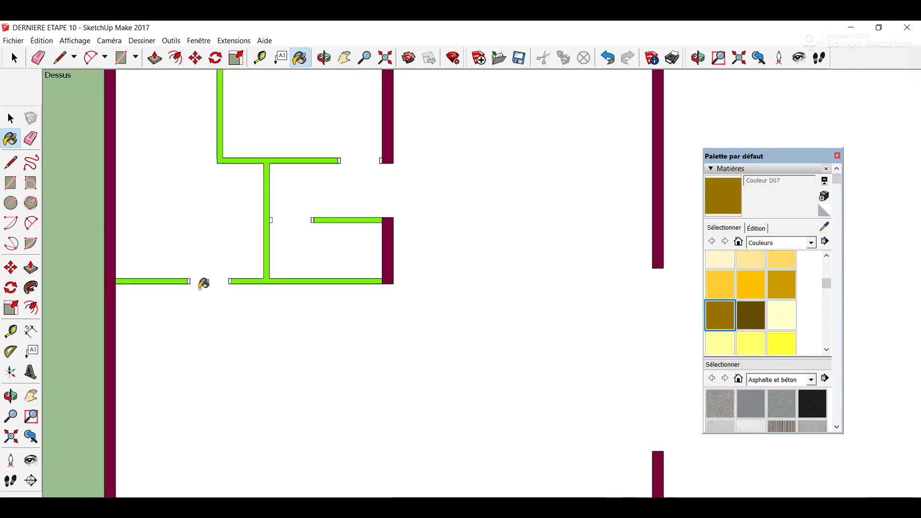
pyautogui.scroll(2, 194, 277)
pyautogui.click(181, 277)
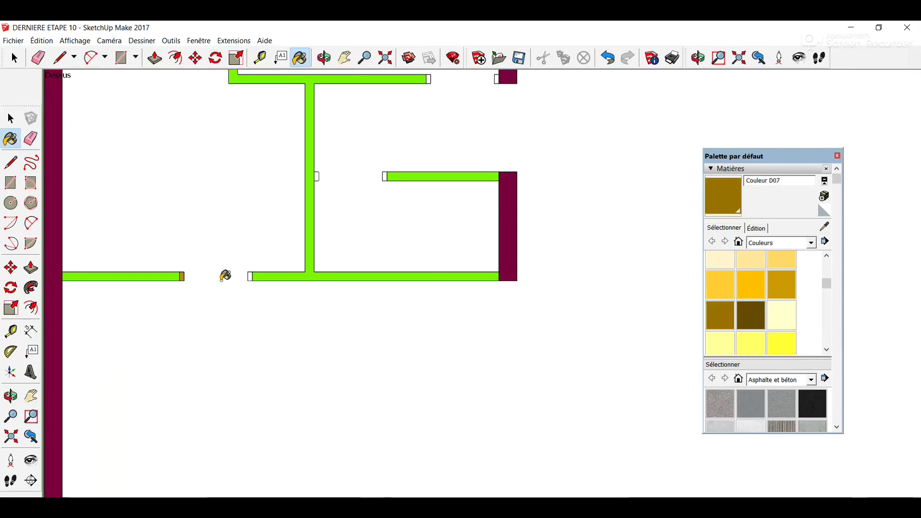
pyautogui.click(250, 277)
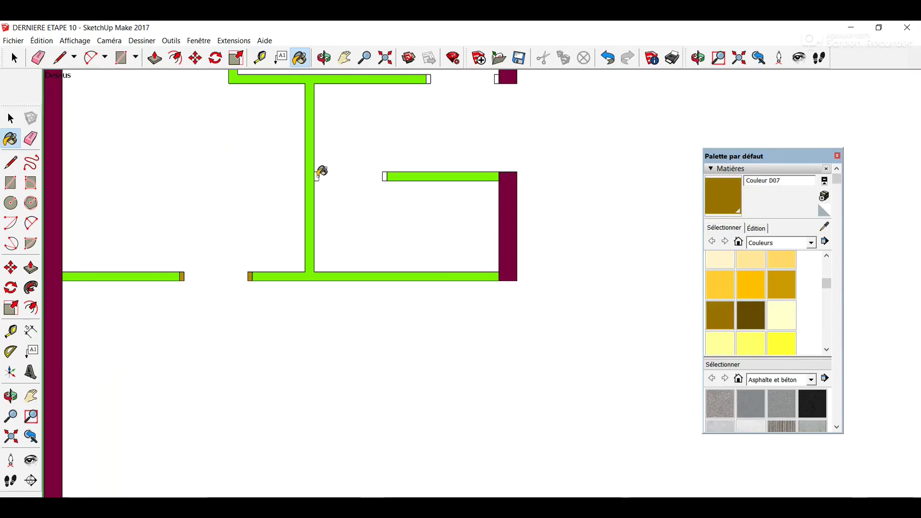
pyautogui.click(316, 176)
pyautogui.click(385, 176)
pyautogui.click(429, 79)
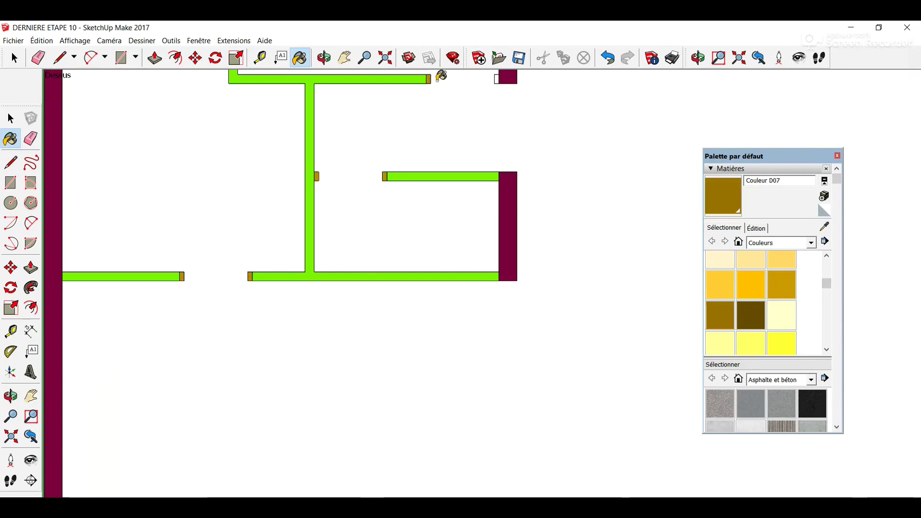
pyautogui.click(498, 78)
pyautogui.click(13, 56)
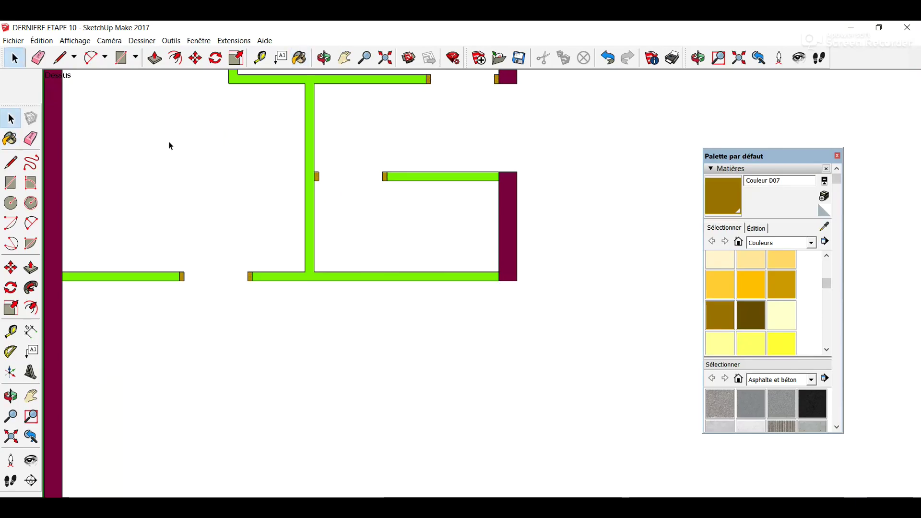
# Step: Close the Materials palette and pan and zoom to reframe the floor plan
pyautogui.click(837, 155)
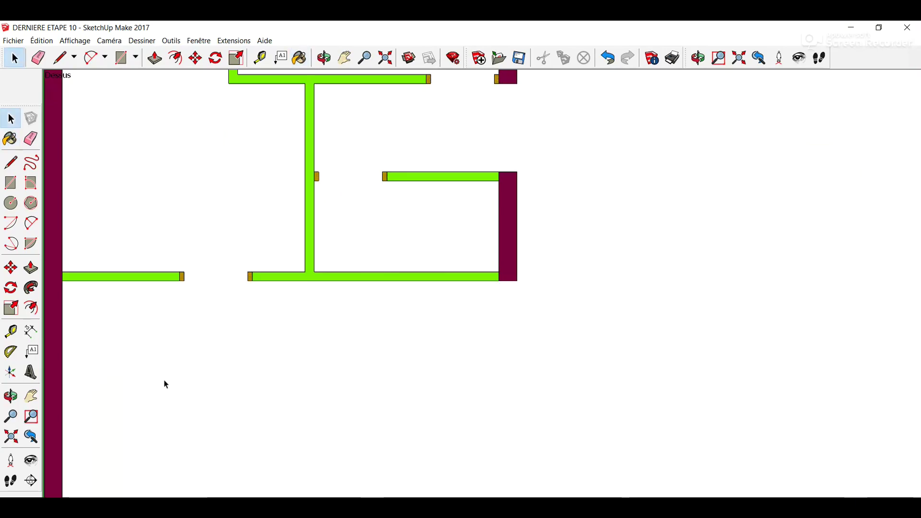
pyautogui.click(31, 396)
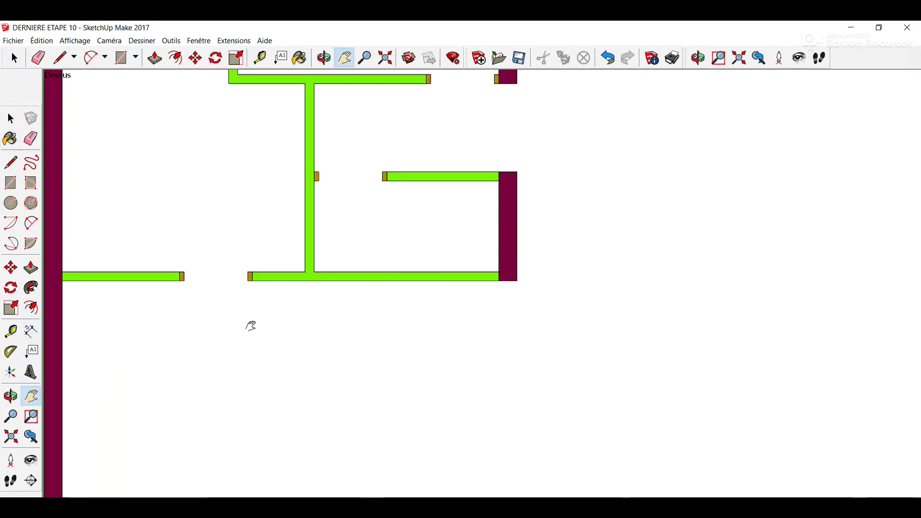
pyautogui.scroll(-2, 250, 326)
pyautogui.scroll(-1, 251, 328)
pyautogui.scroll(-2, 250, 328)
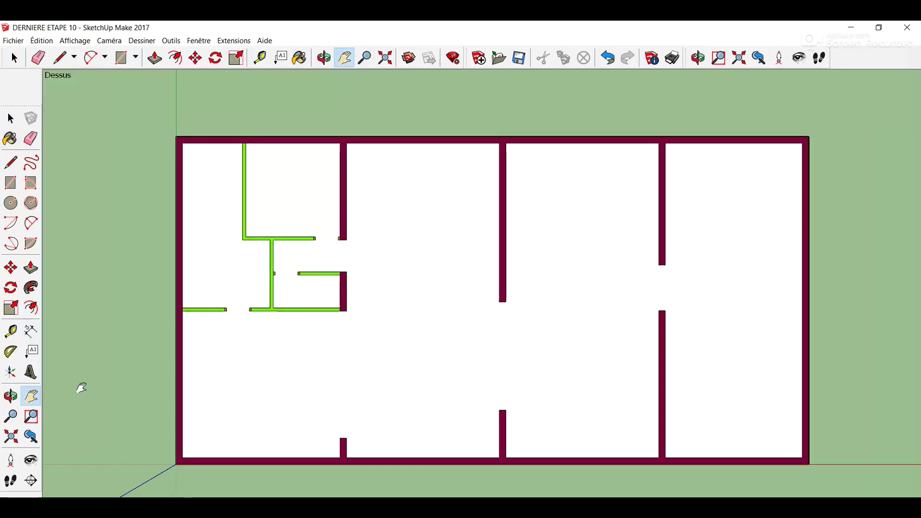
pyautogui.moveTo(195, 331); pyautogui.dragTo(177, 312)
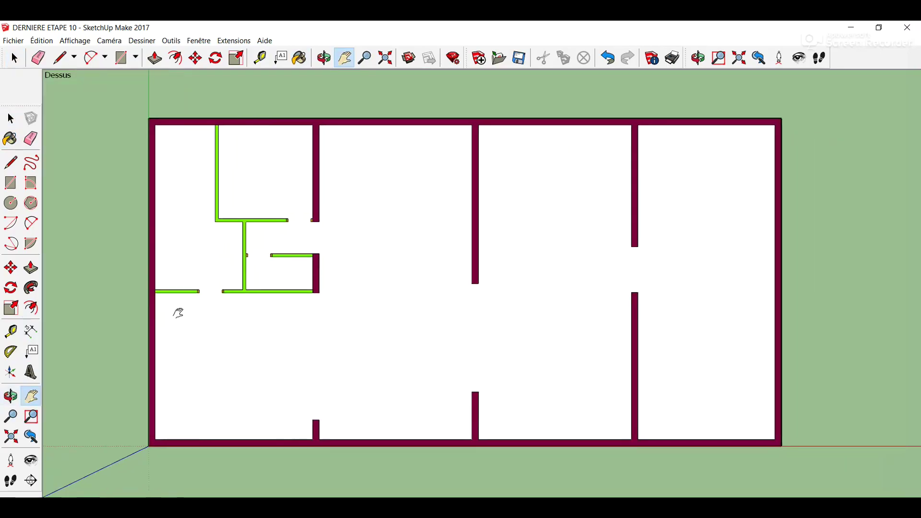
pyautogui.scroll(1, 210, 308)
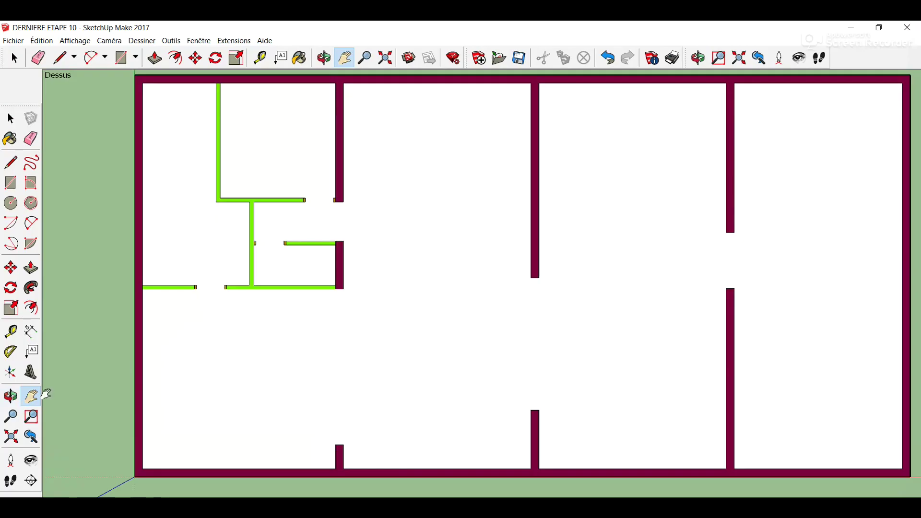
pyautogui.moveTo(70, 373); pyautogui.dragTo(60, 375)
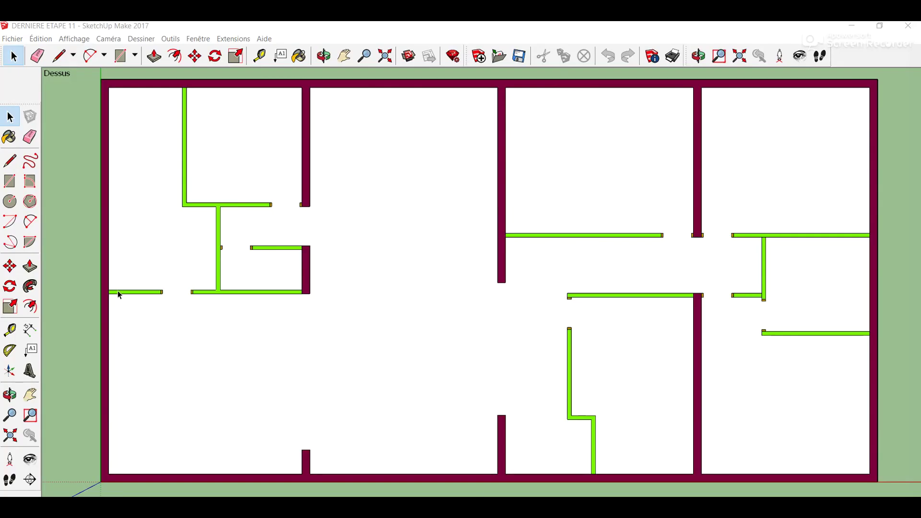
# Step: Draw a diagonal door-leaf line up-left from the lower-left green partition's end
pyautogui.click(10, 161)
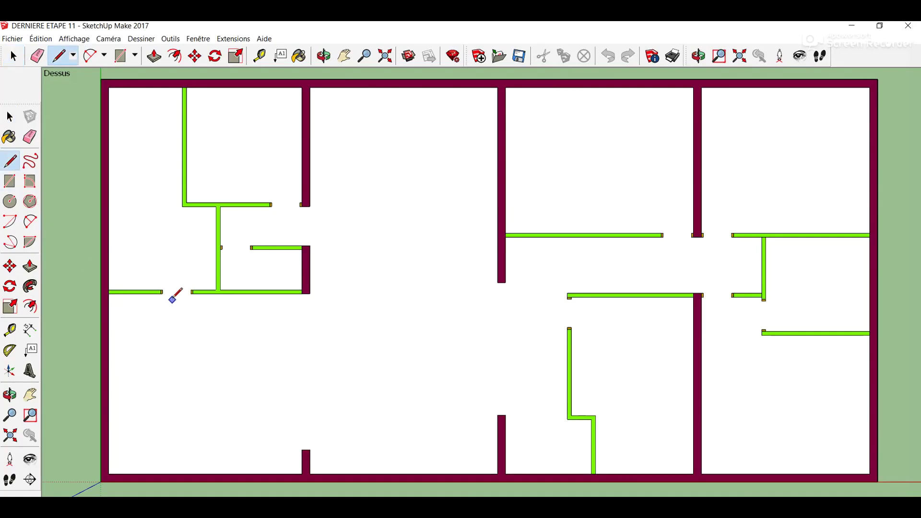
pyautogui.scroll(2, 176, 291)
pyautogui.scroll(1, 180, 290)
pyautogui.click(210, 290)
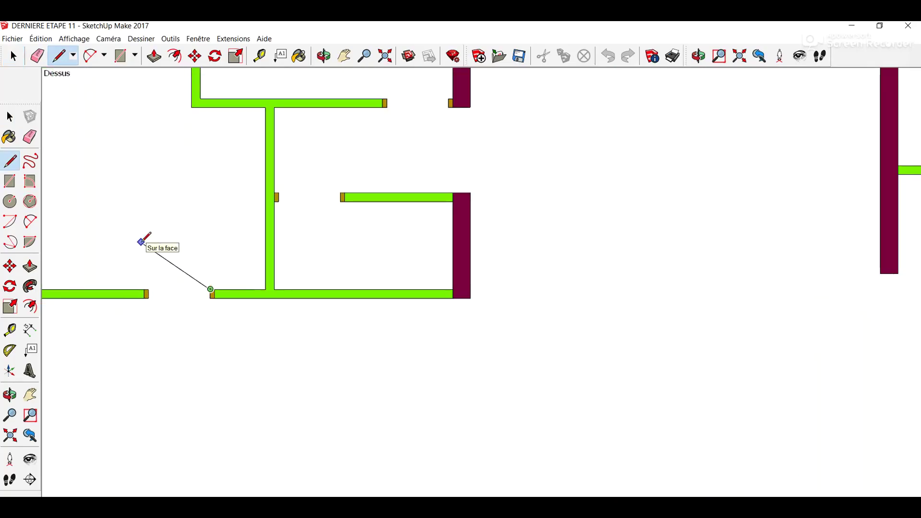
pyautogui.click(159, 255)
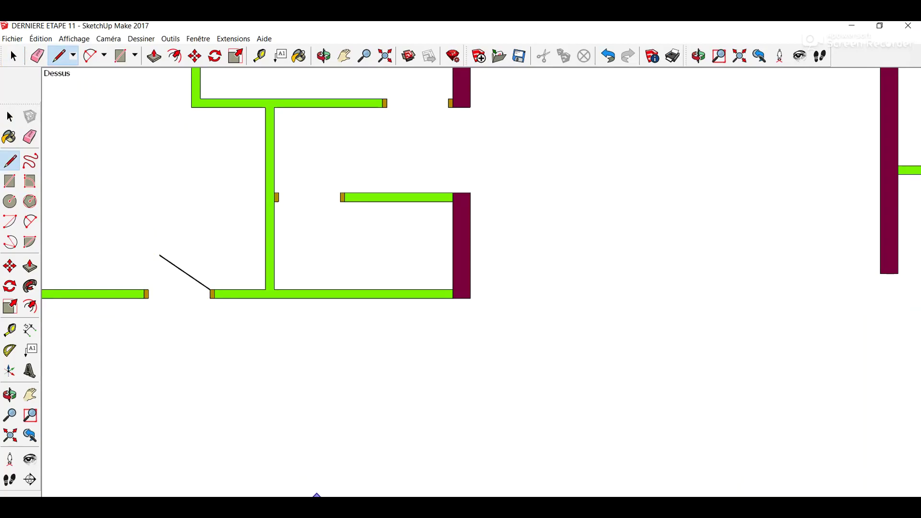
pyautogui.scroll(-1, 356, 449)
pyautogui.scroll(-2, 356, 449)
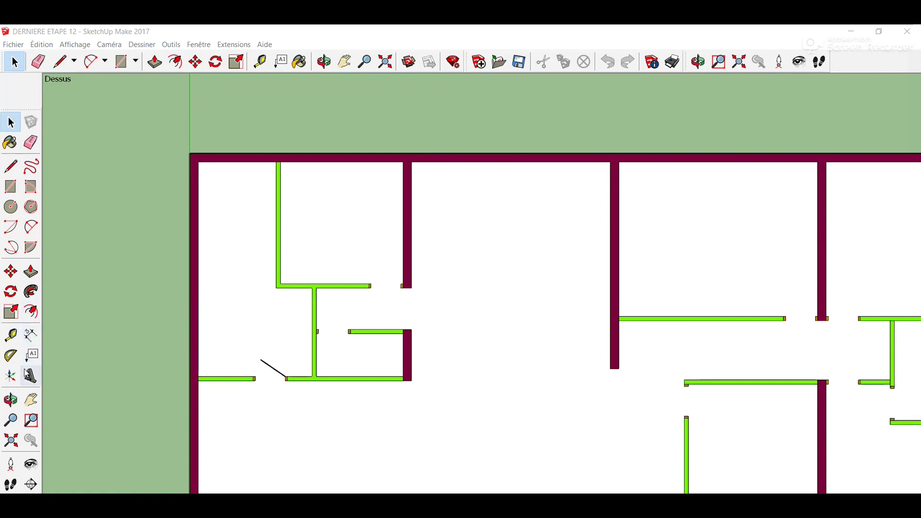
# Step: Zoom in and draw a 2-point door swing arc from the wall end to the door leaf tip
pyautogui.click(32, 400)
pyautogui.scroll(1, 264, 388)
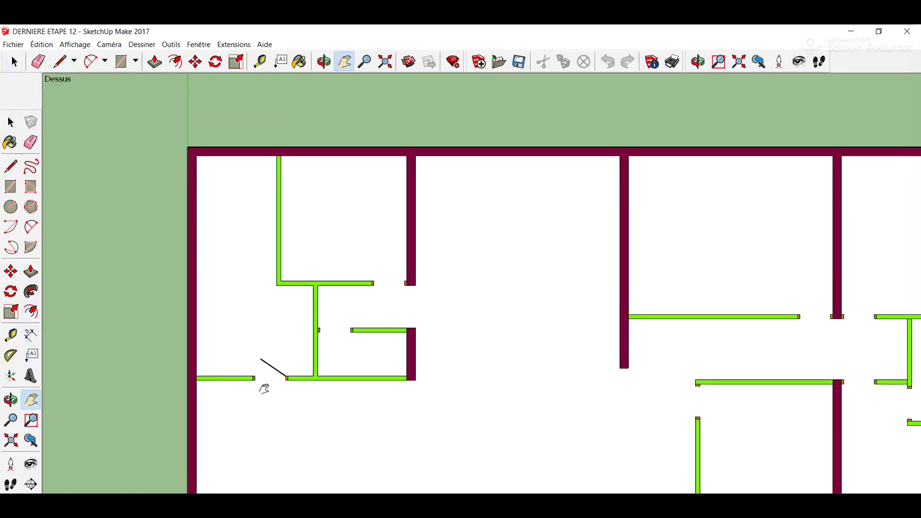
pyautogui.scroll(3, 264, 388)
pyautogui.scroll(1, 264, 389)
pyautogui.scroll(1, 265, 389)
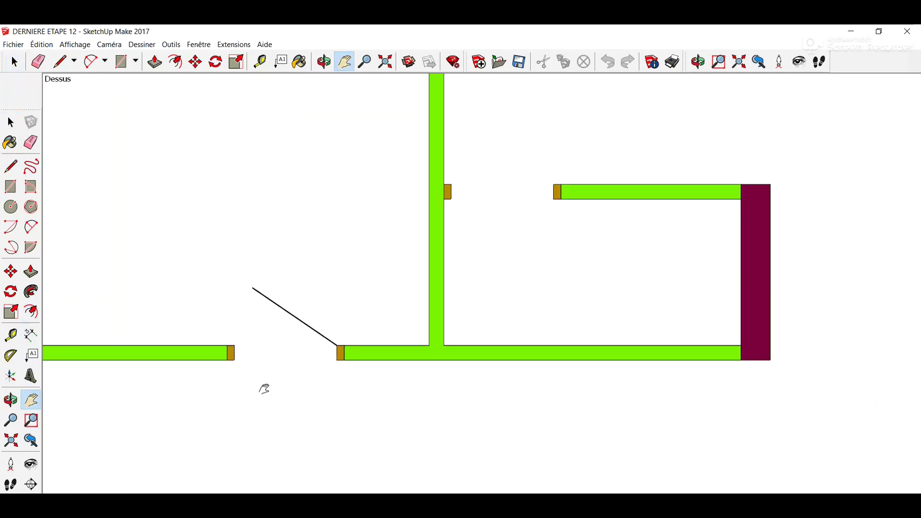
pyautogui.click(31, 227)
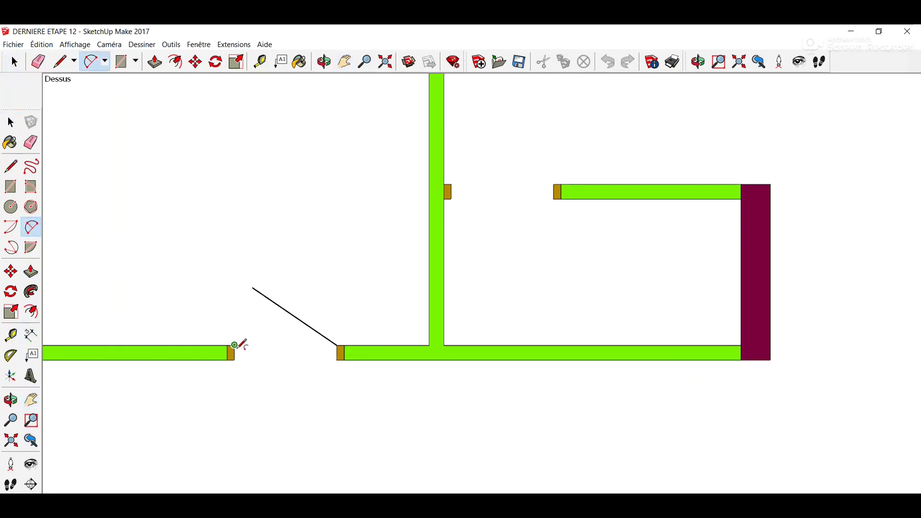
pyautogui.click(235, 345)
pyautogui.click(253, 287)
pyautogui.click(243, 277)
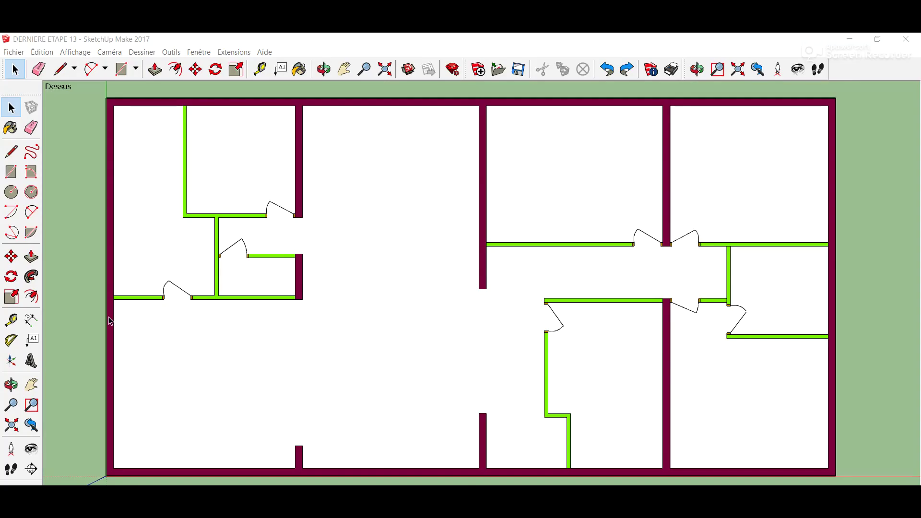
# Step: Place a 3D text label reading 'CELLIER' inside the upper-left room
pyautogui.click(31, 364)
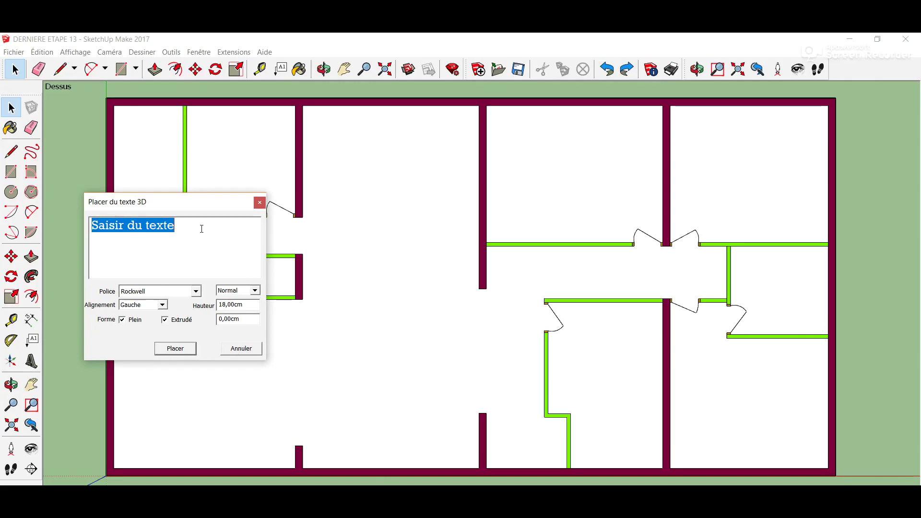
pyautogui.write('C')
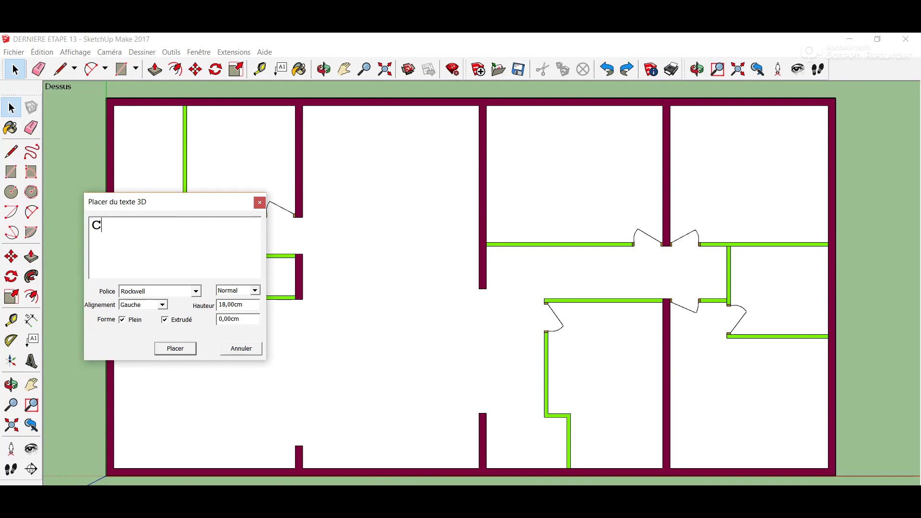
pyautogui.write('EL')
pyautogui.write('LIER')
pyautogui.click(184, 357)
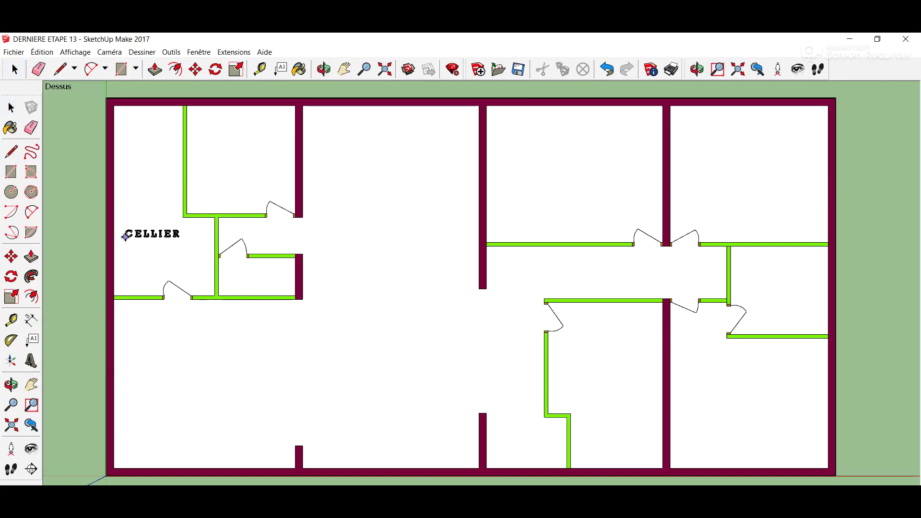
pyautogui.click(125, 236)
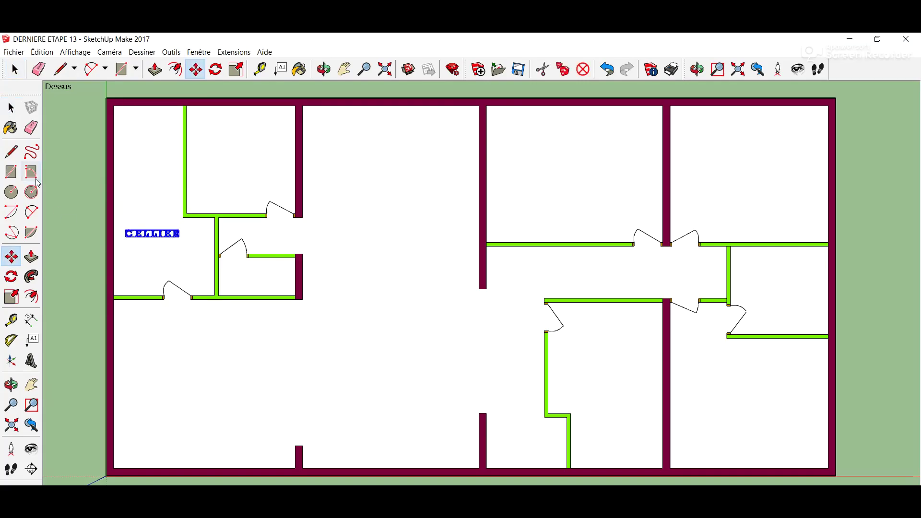
# Step: Paint the CELLIER text black with Couleur M09
pyautogui.click(10, 128)
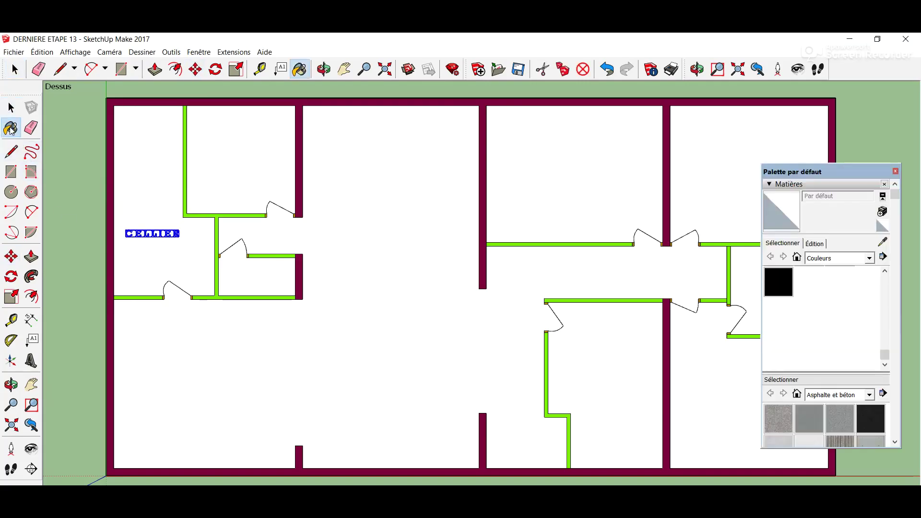
pyautogui.click(781, 291)
pyautogui.scroll(-1, 165, 230)
pyautogui.scroll(2, 155, 227)
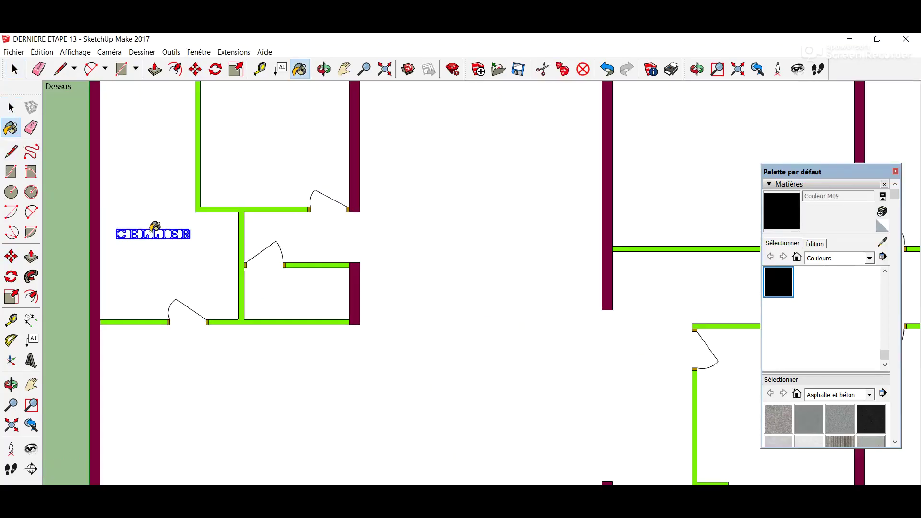
pyautogui.scroll(1, 155, 227)
pyautogui.scroll(1, 156, 226)
pyautogui.scroll(1, 160, 227)
pyautogui.click(162, 227)
# Step: Return to the Select tool and close the Materials palette
pyautogui.scroll(-1, 162, 227)
pyautogui.scroll(-1, 162, 227)
pyautogui.scroll(-1, 163, 227)
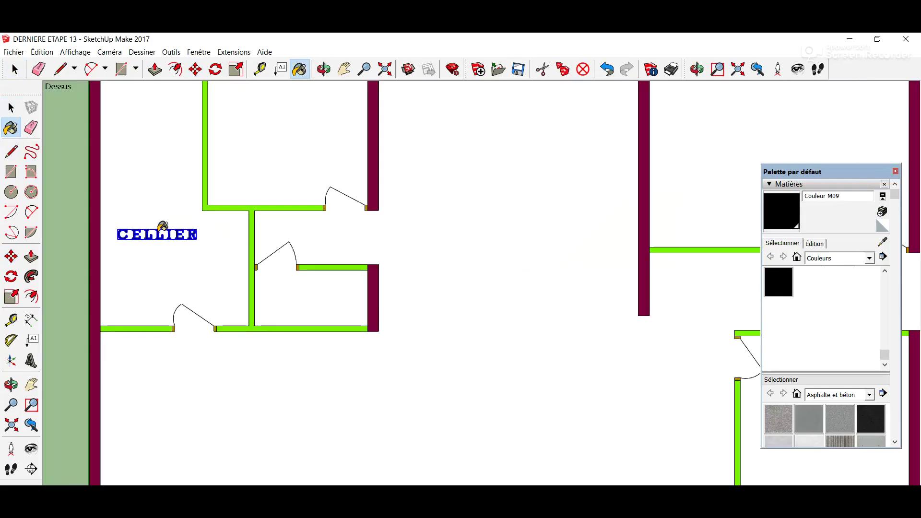
pyautogui.scroll(-3, 162, 226)
pyautogui.scroll(2, 157, 231)
pyautogui.click(11, 107)
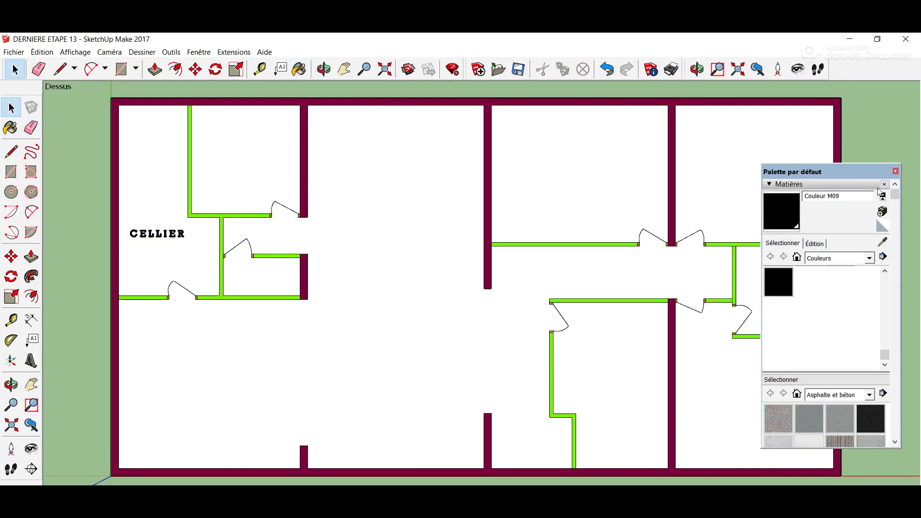
pyautogui.click(896, 172)
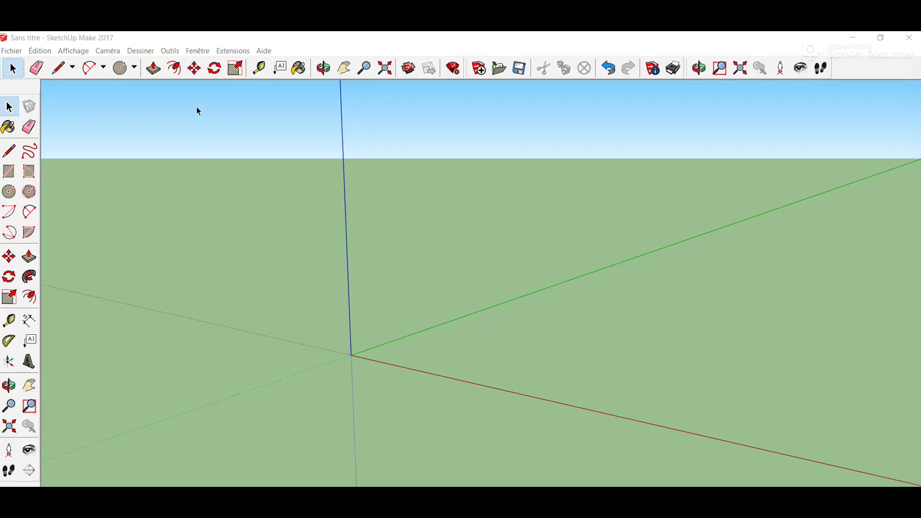
# Step: Set length units to centimetres under Fenêtre > Infos sur le modèle > Unités
pyautogui.click(198, 52)
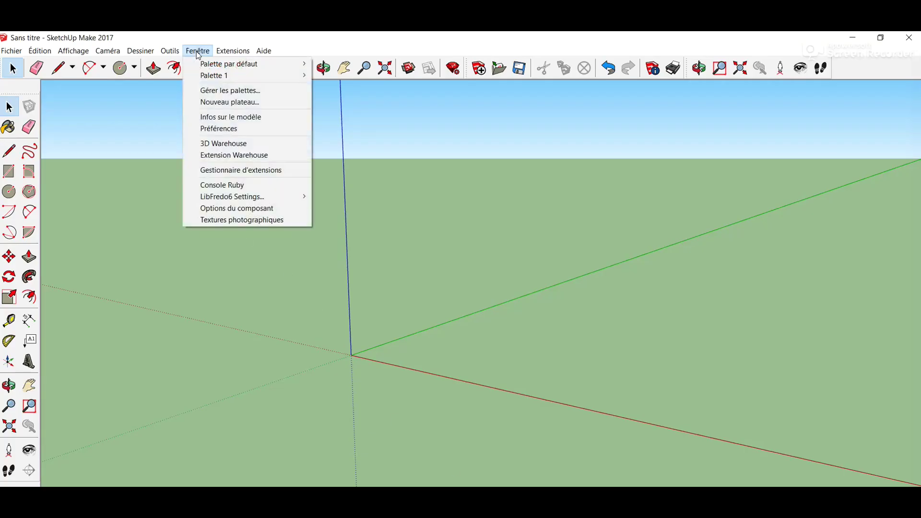
pyautogui.click(234, 120)
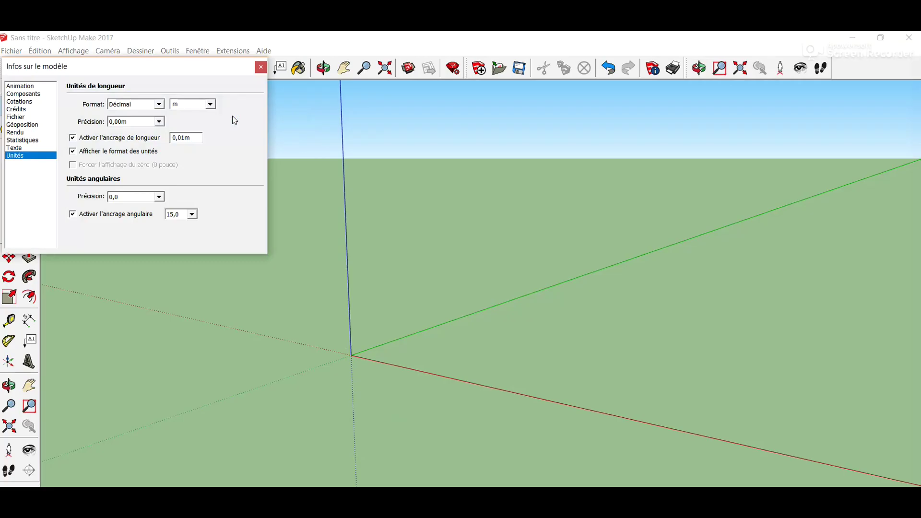
pyautogui.click(210, 104)
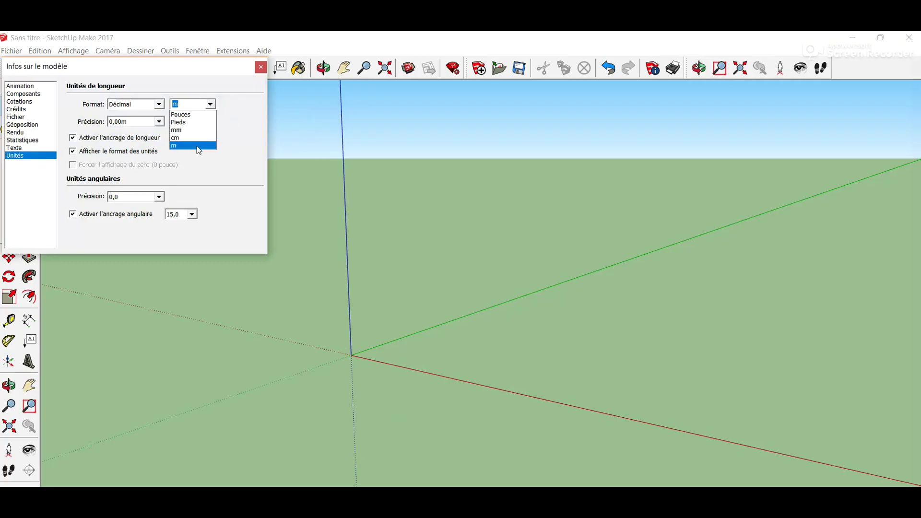
pyautogui.click(189, 138)
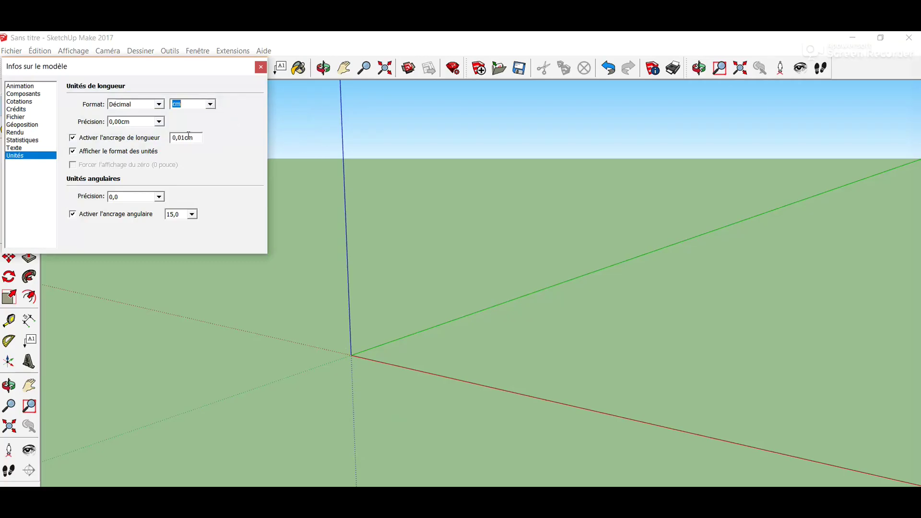
pyautogui.click(262, 68)
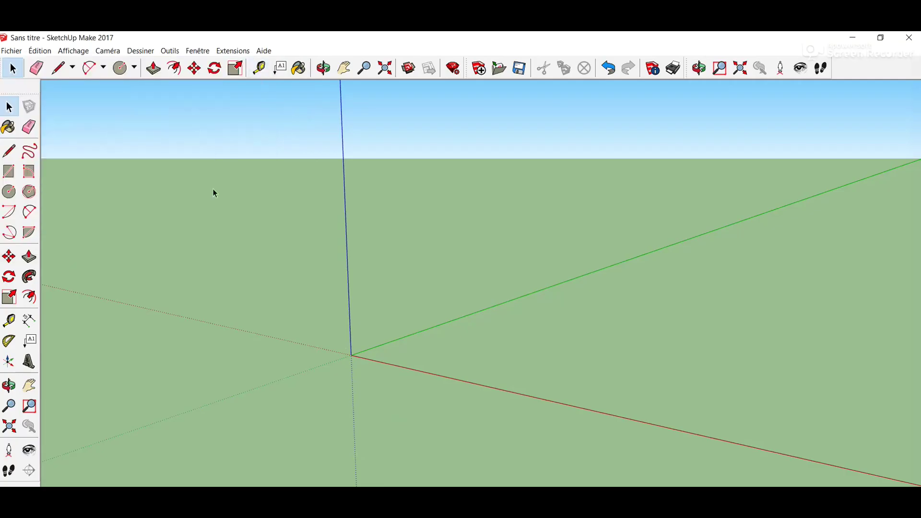
# Step: Draw a circle centred on the axis origin, then return to the Select tool
pyautogui.click(8, 192)
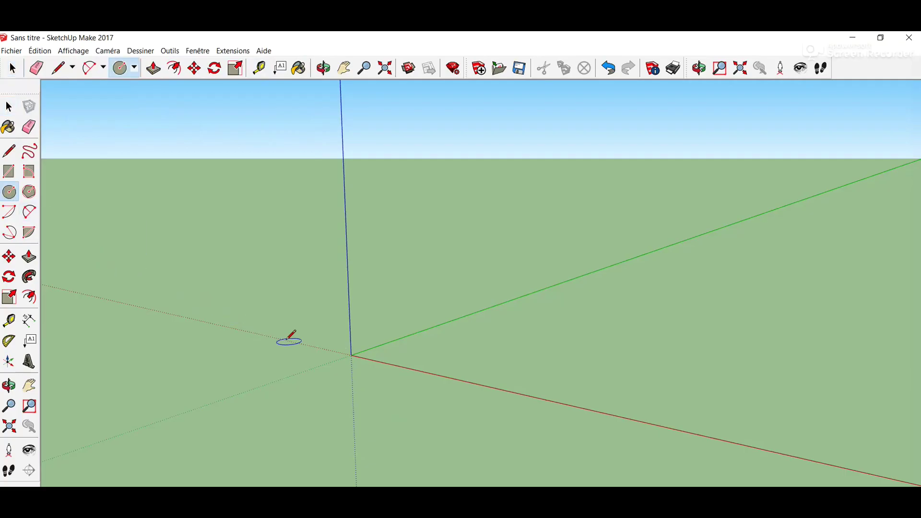
pyautogui.click(351, 355)
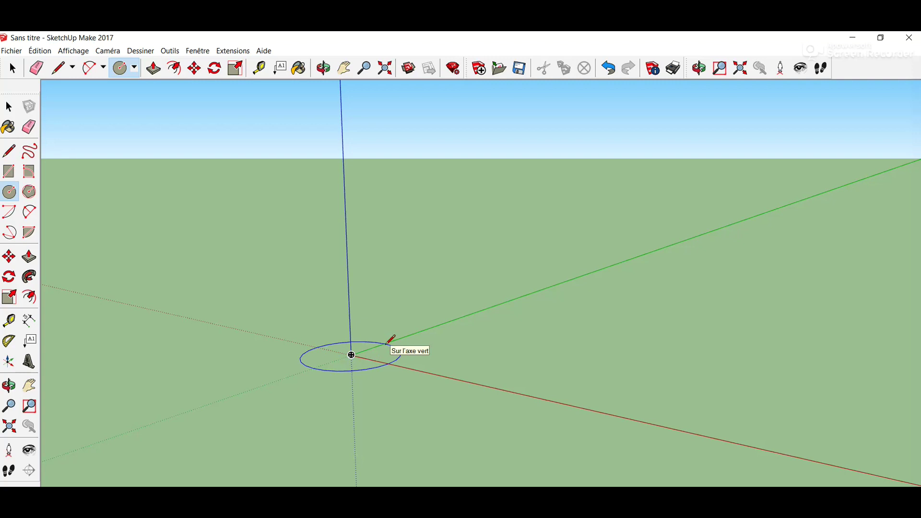
pyautogui.press('Escape')
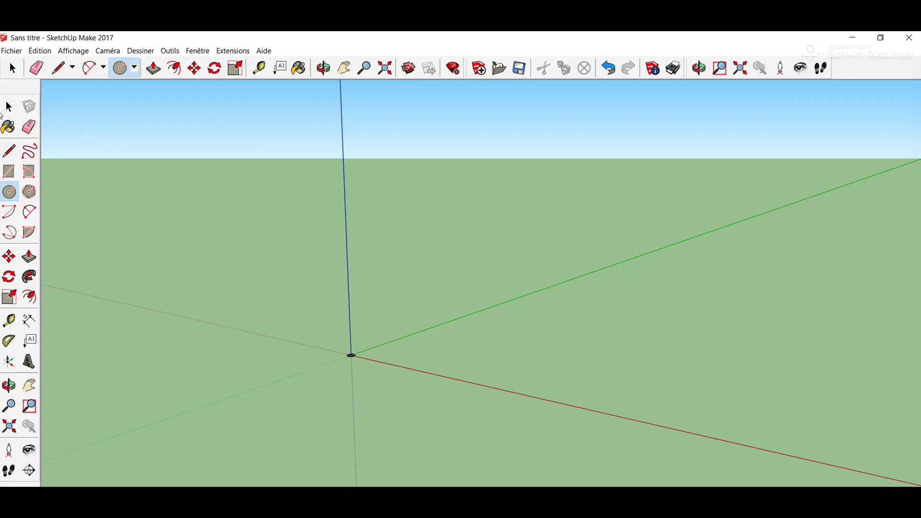
pyautogui.click(9, 106)
# Step: Switch to the Dessus standard view and zoom in on the circle
pyautogui.scroll(2, 355, 342)
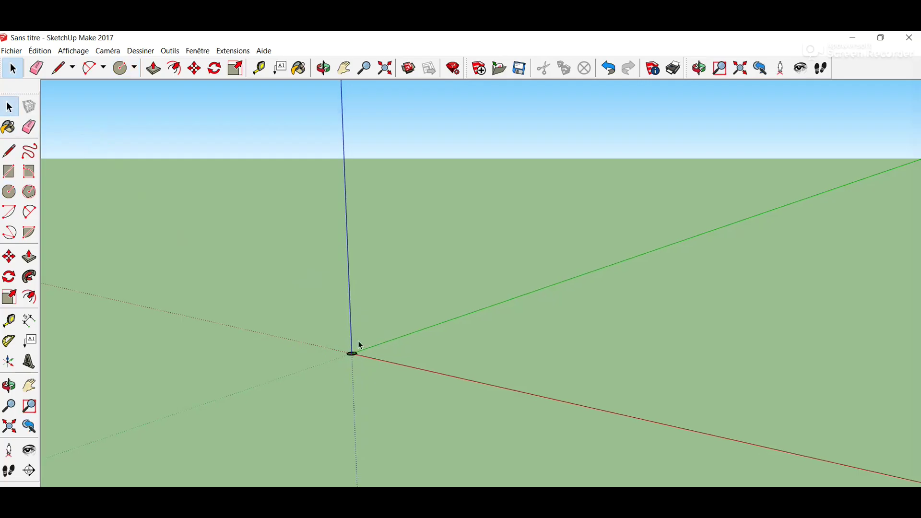
pyautogui.scroll(2, 353, 341)
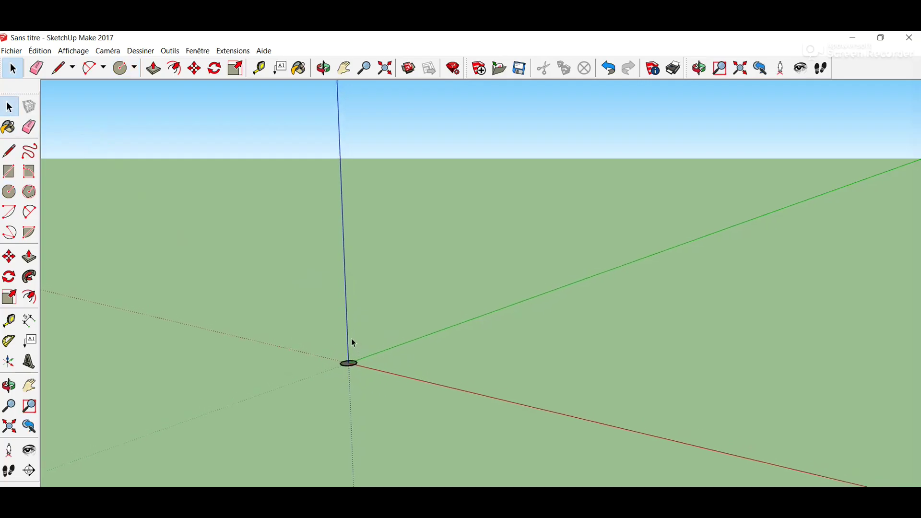
pyautogui.click(108, 51)
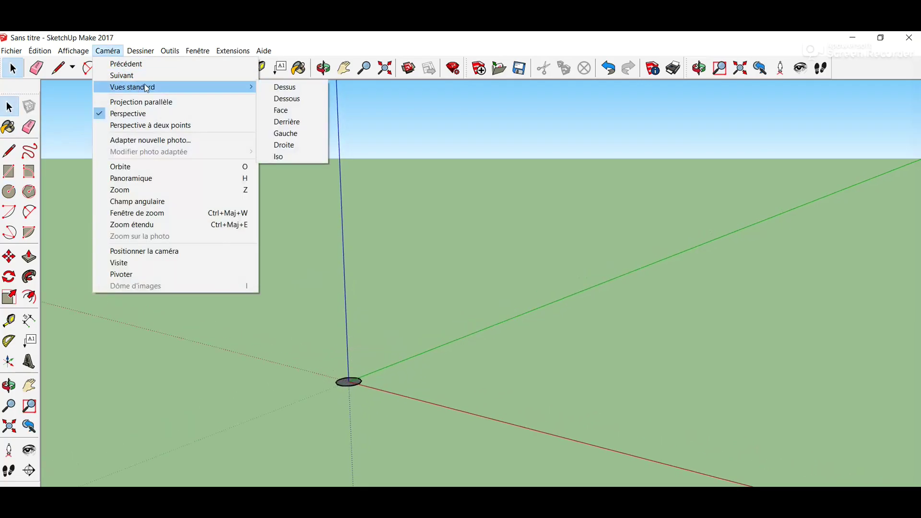
pyautogui.click(300, 90)
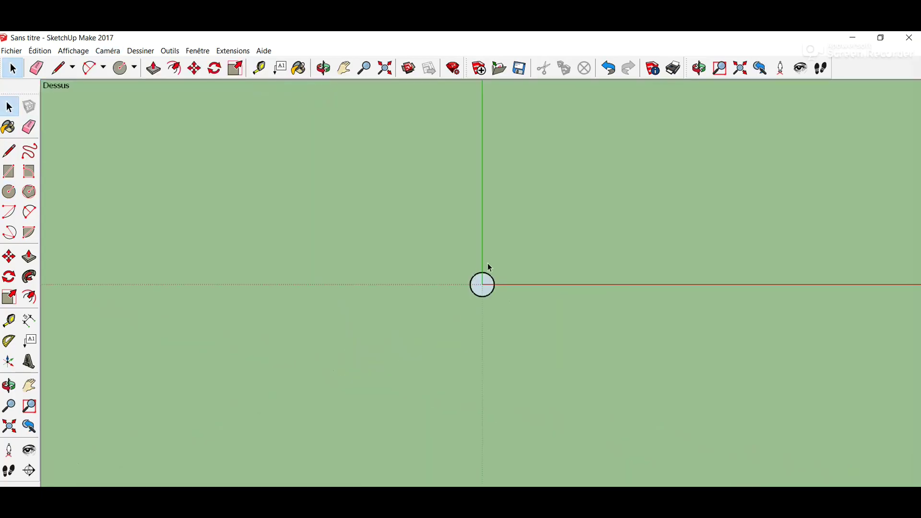
pyautogui.scroll(2, 496, 290)
pyautogui.scroll(1, 480, 285)
pyautogui.scroll(3, 468, 276)
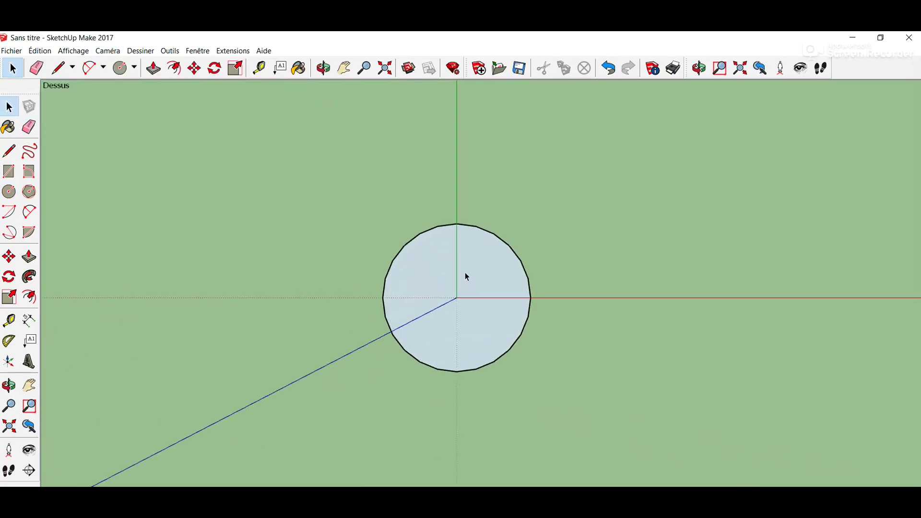
pyautogui.scroll(2, 465, 273)
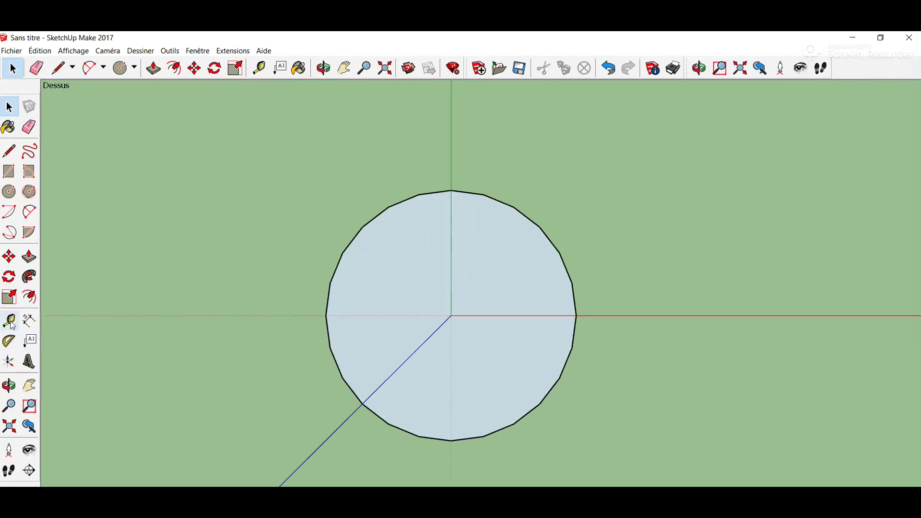
# Step: Add guide lines 2 cm to the left and right of the circle's centre
pyautogui.click(9, 320)
pyautogui.click(452, 263)
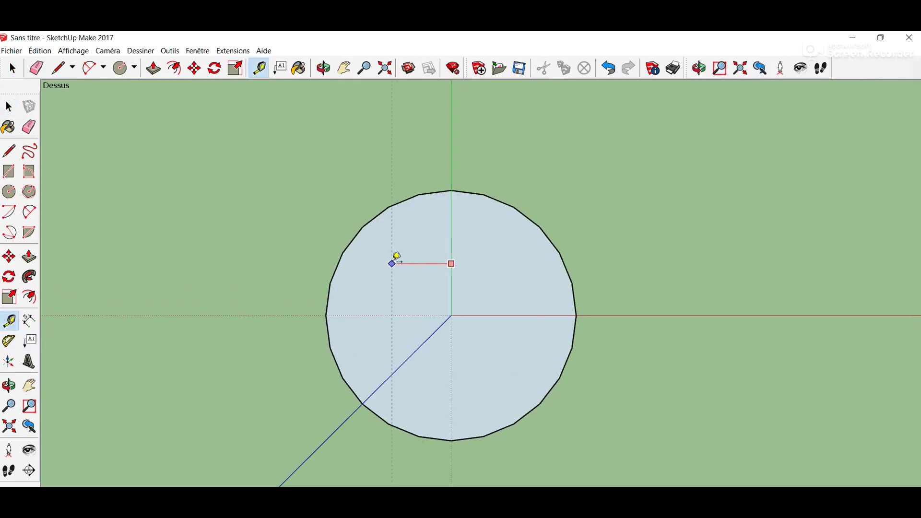
pyautogui.write('2')
pyautogui.press('Return')
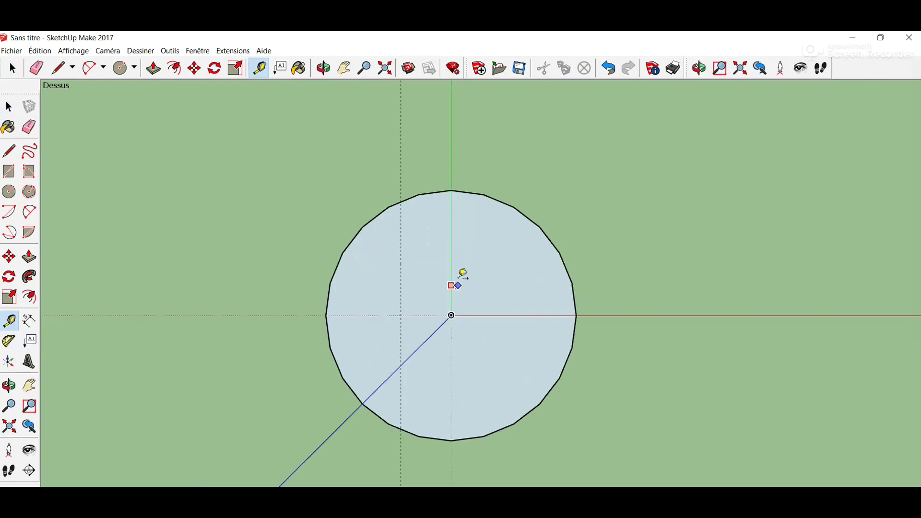
pyautogui.click(451, 248)
pyautogui.click(494, 248)
pyautogui.click(451, 353)
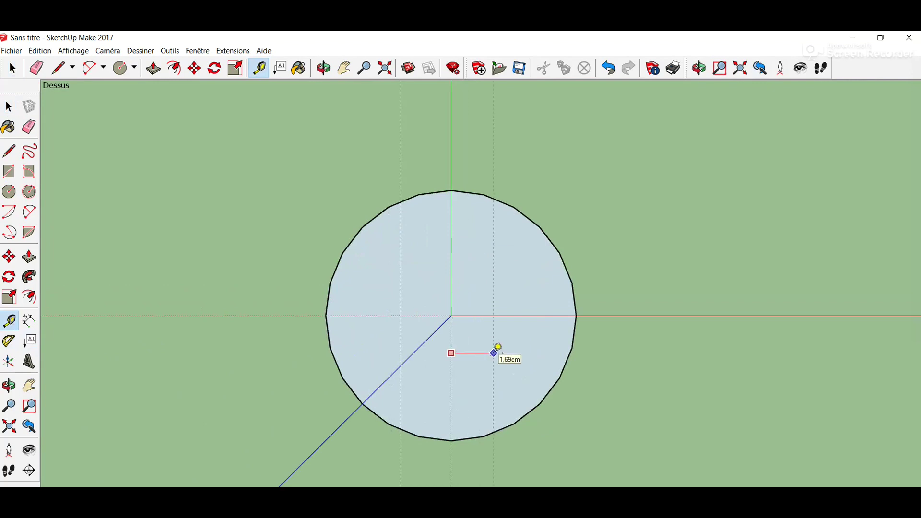
pyautogui.click(501, 353)
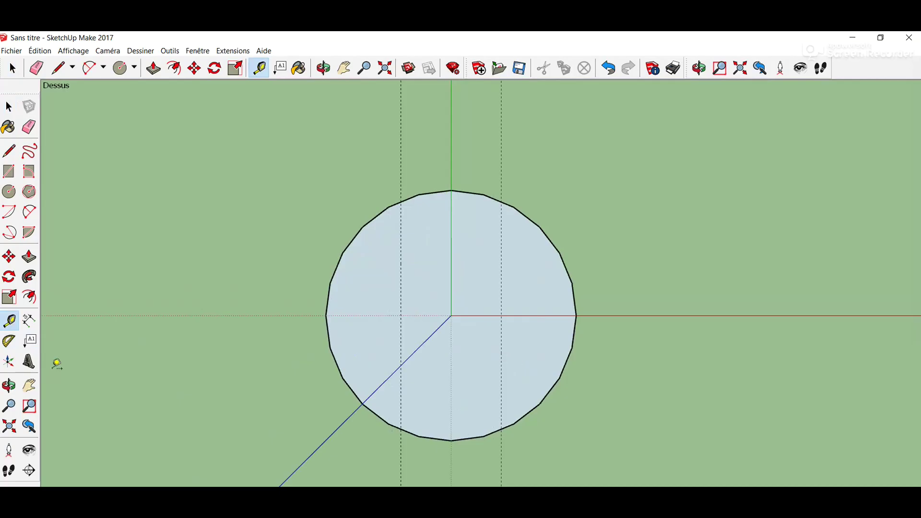
# Step: Draw two equal small circles, one centred on each guide
pyautogui.click(13, 192)
pyautogui.click(402, 315)
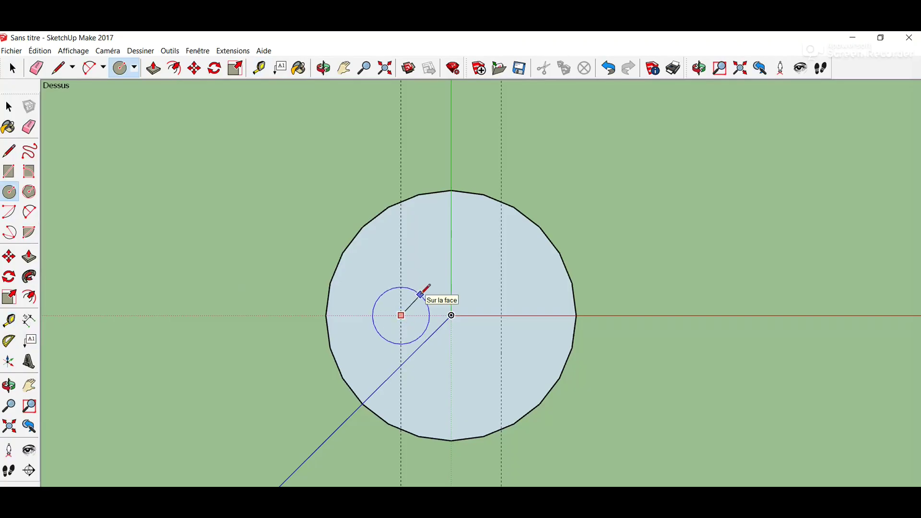
pyautogui.click(420, 297)
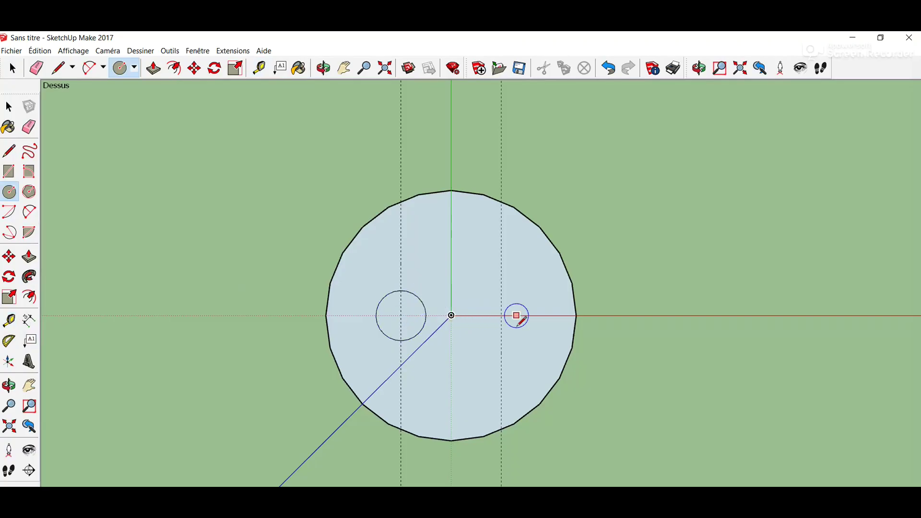
pyautogui.click(501, 316)
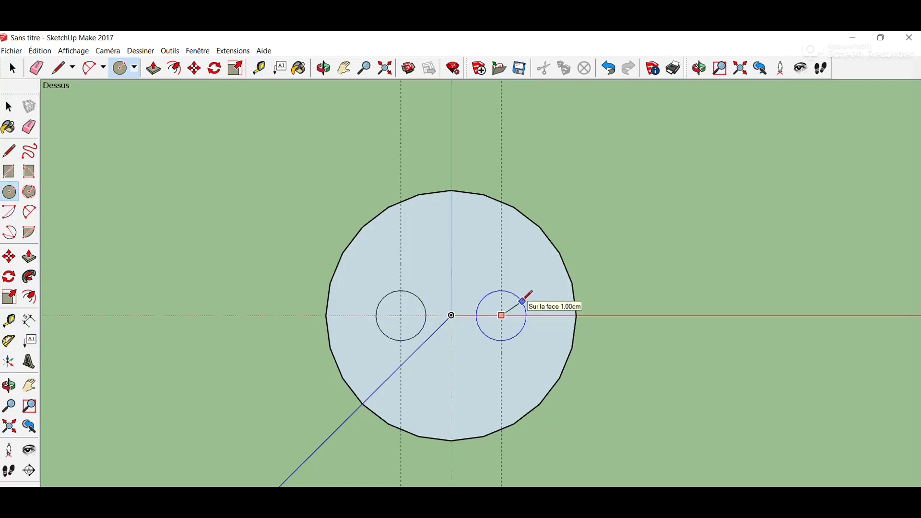
pyautogui.click(519, 298)
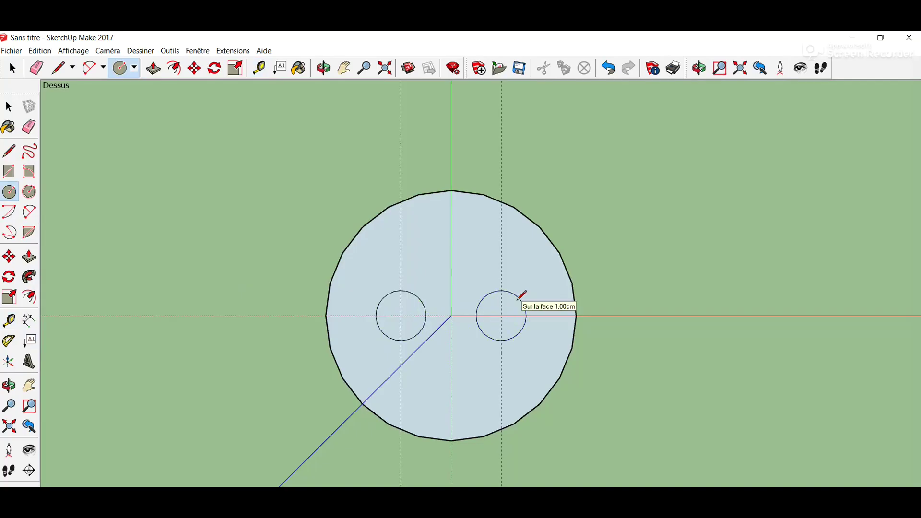
pyautogui.click(9, 127)
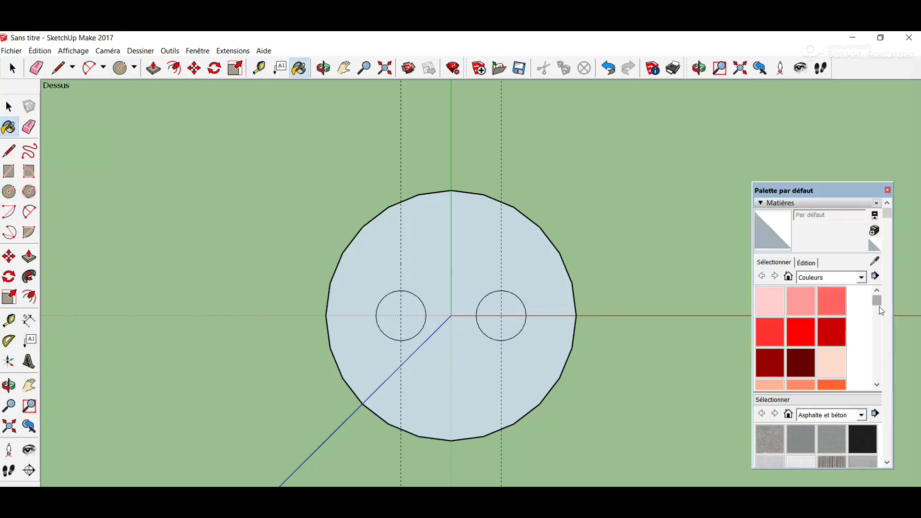
# Step: Paint the big circle white (M00) and both small circles black (M08), then delete the guides
pyautogui.moveTo(880, 307); pyautogui.dragTo(878, 371)
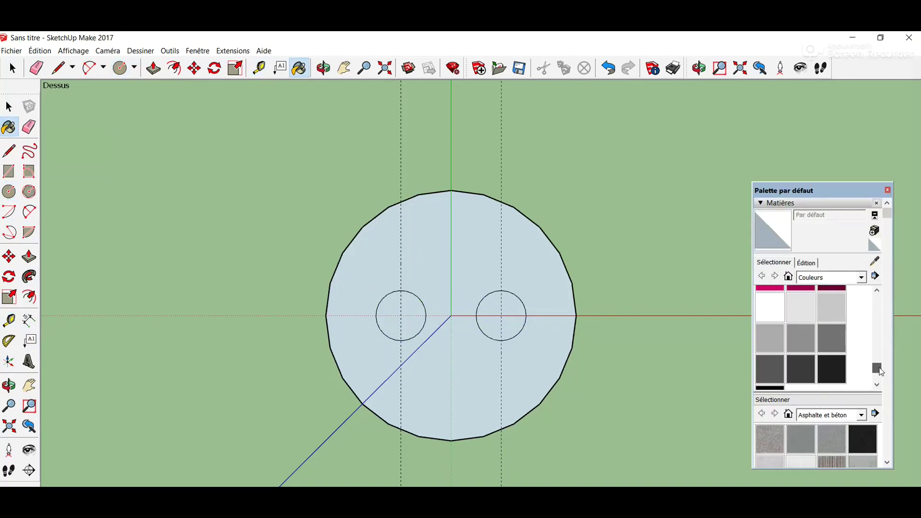
pyautogui.click(778, 312)
pyautogui.click(539, 359)
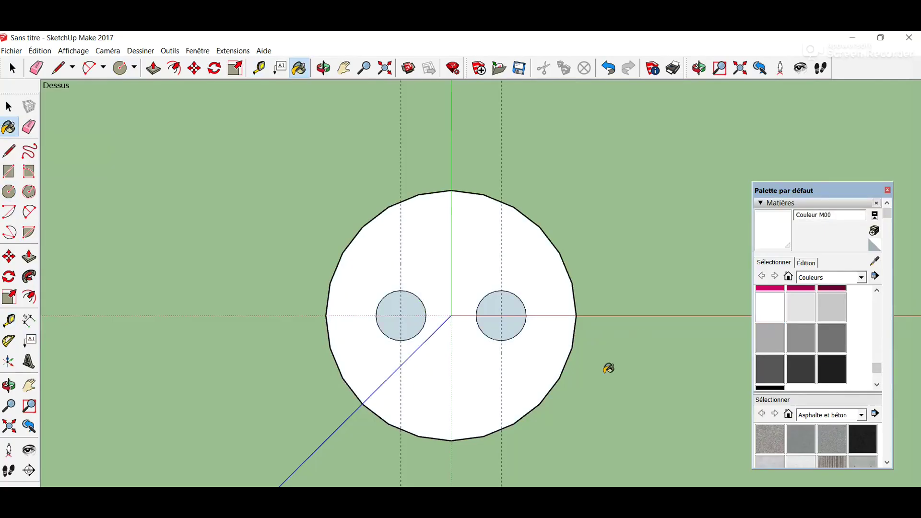
pyautogui.click(832, 369)
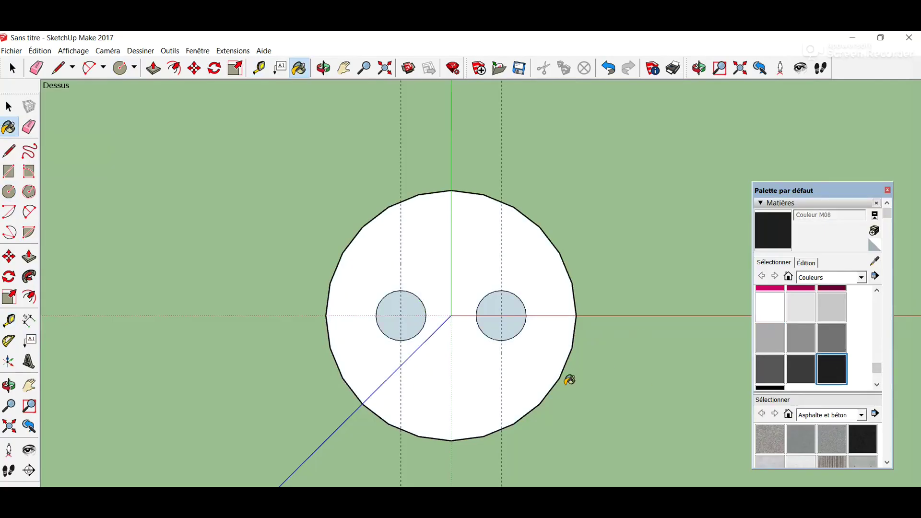
pyautogui.click(406, 322)
pyautogui.click(517, 304)
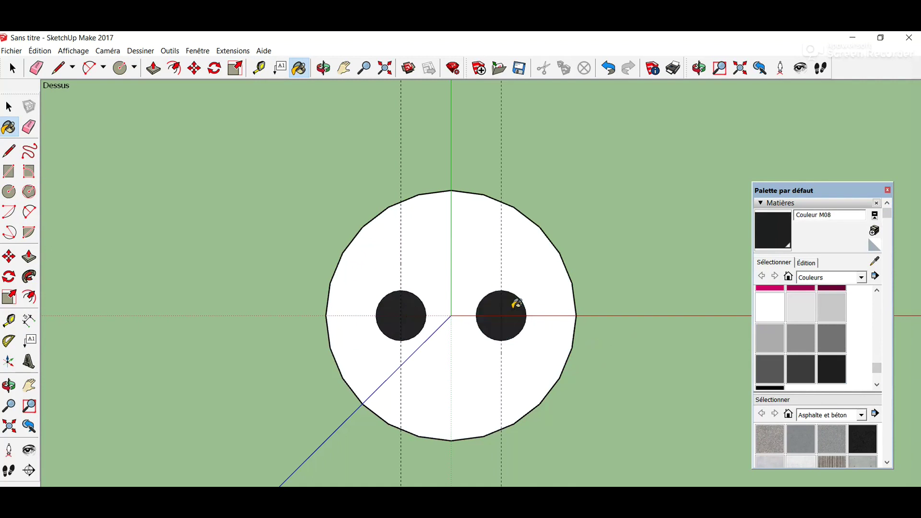
pyautogui.click(37, 68)
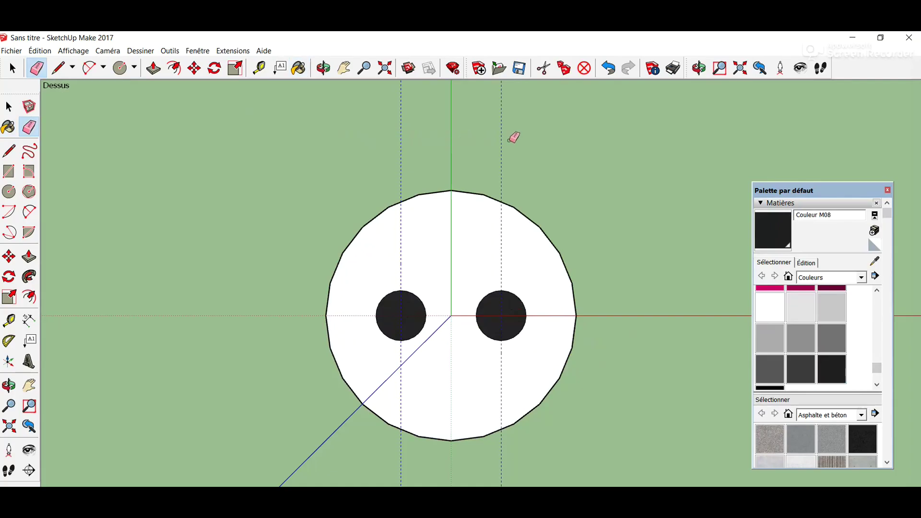
pyautogui.press('Delete')
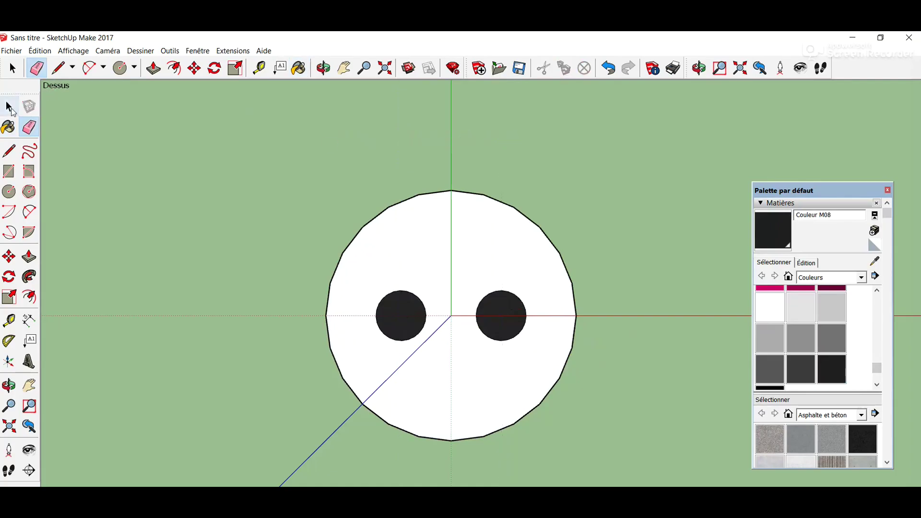
# Step: Close the palette, window-select the white circle and both black circles, and group them
pyautogui.click(12, 110)
pyautogui.click(888, 190)
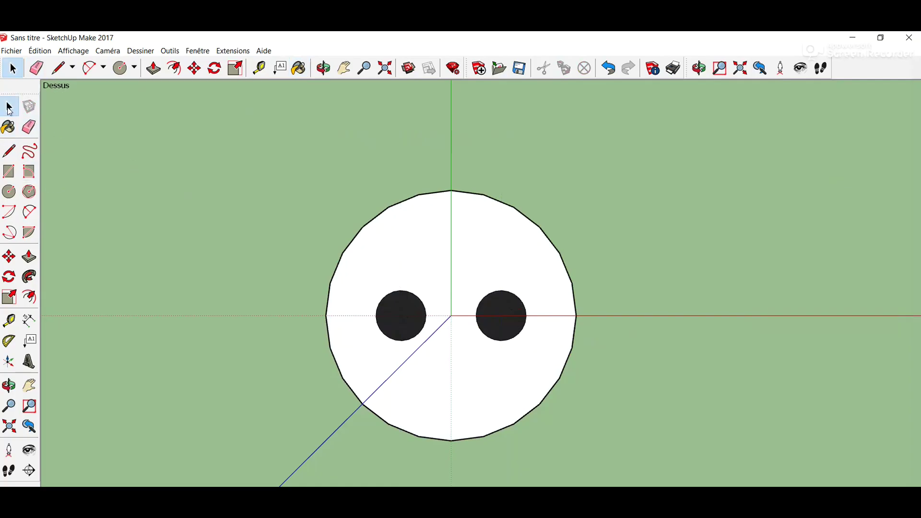
pyautogui.moveTo(289, 161); pyautogui.dragTo(625, 441)
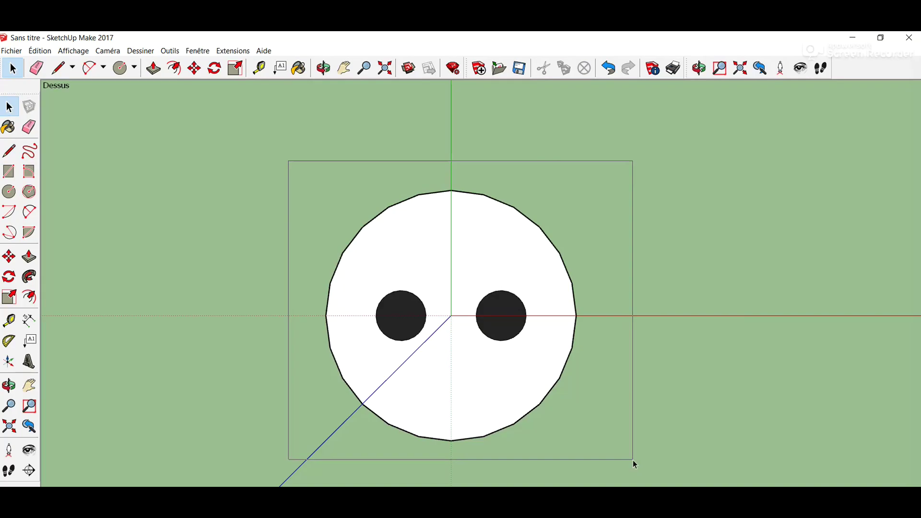
pyautogui.moveTo(625, 441); pyautogui.dragTo(633, 459)
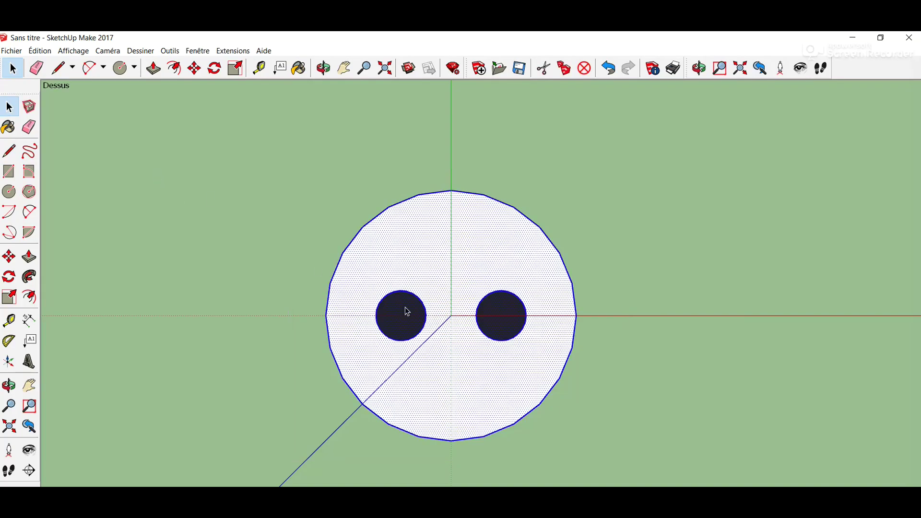
pyautogui.rightClick(410, 260)
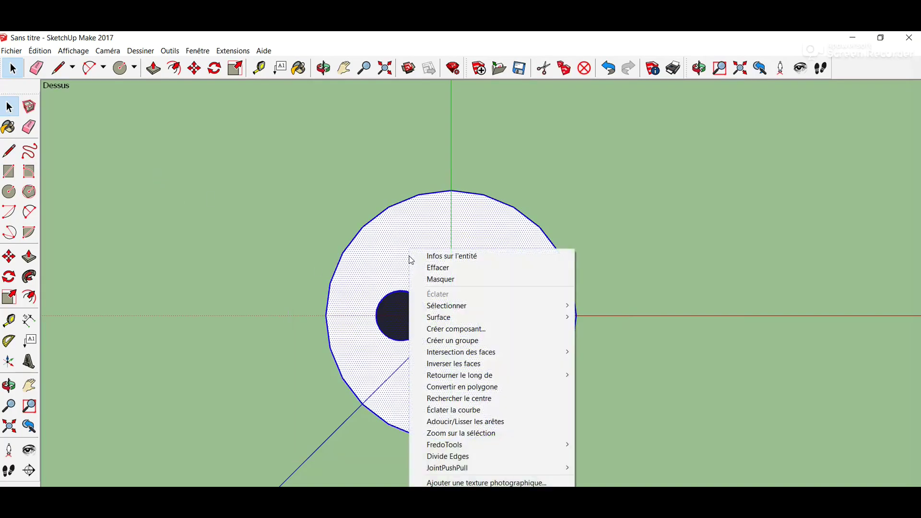
pyautogui.click(470, 341)
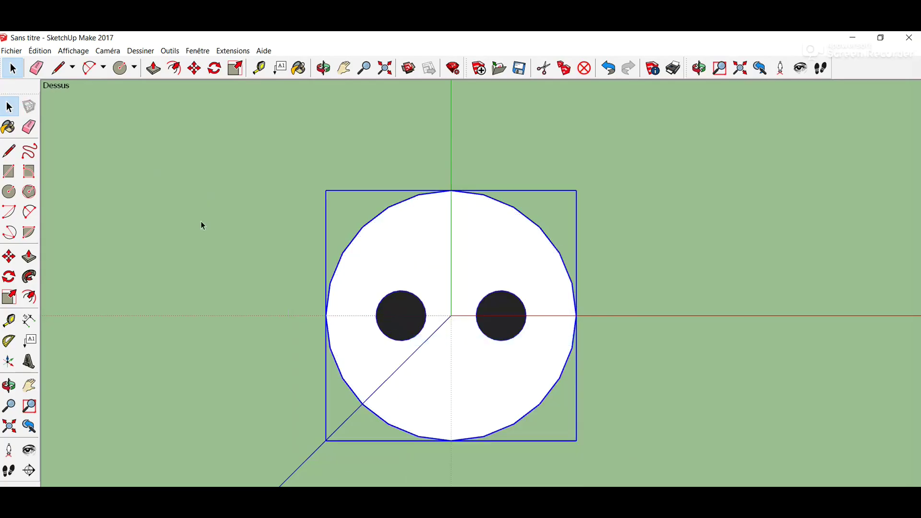
pyautogui.scroll(-1, 202, 222)
pyautogui.scroll(-1, 202, 222)
pyautogui.scroll(-1, 202, 222)
pyautogui.scroll(-1, 203, 222)
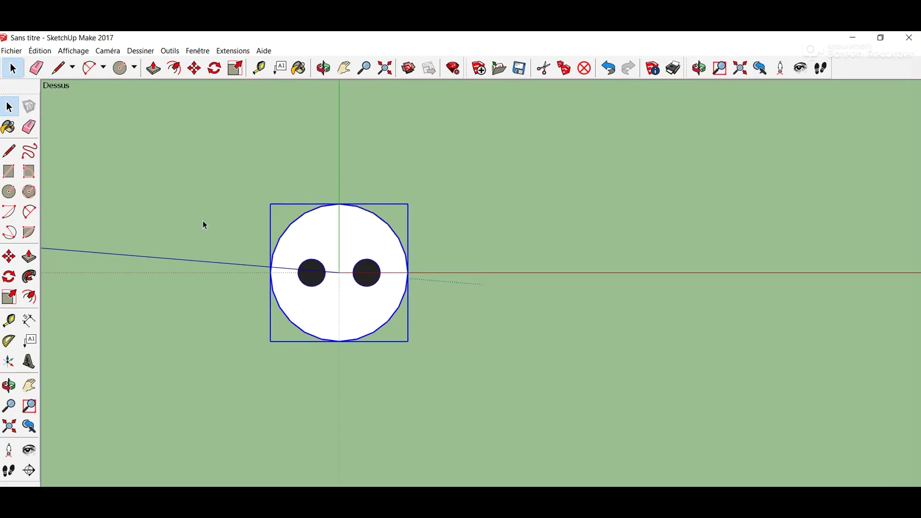
# Step: Save the socket model on the Bureau as 'symbole prise'
pyautogui.click(12, 51)
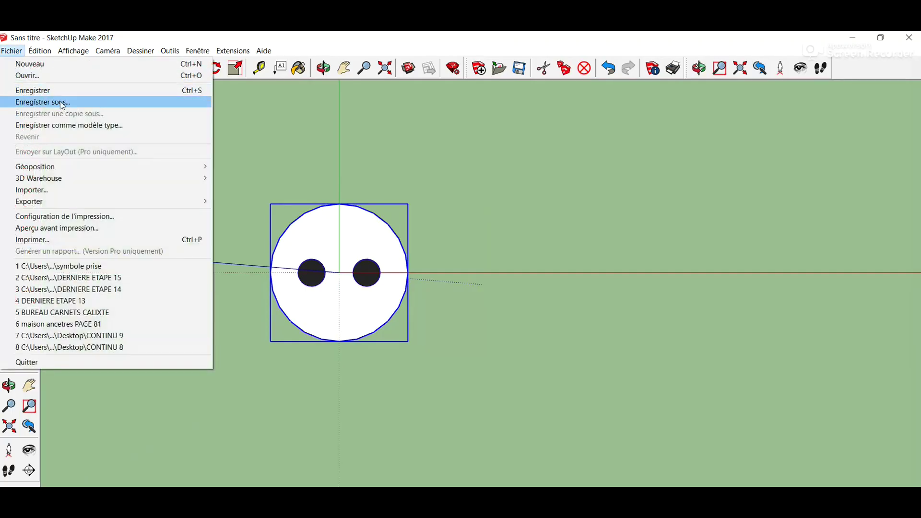
pyautogui.click(61, 102)
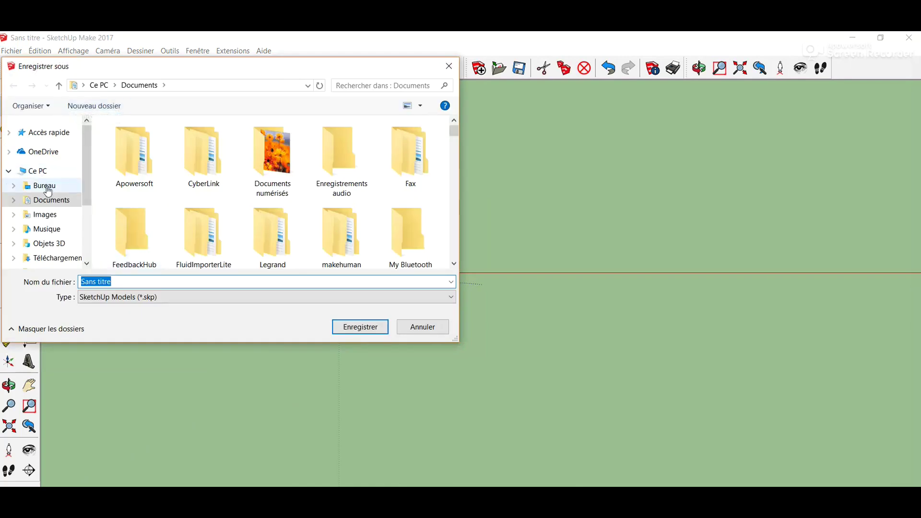
pyautogui.click(48, 187)
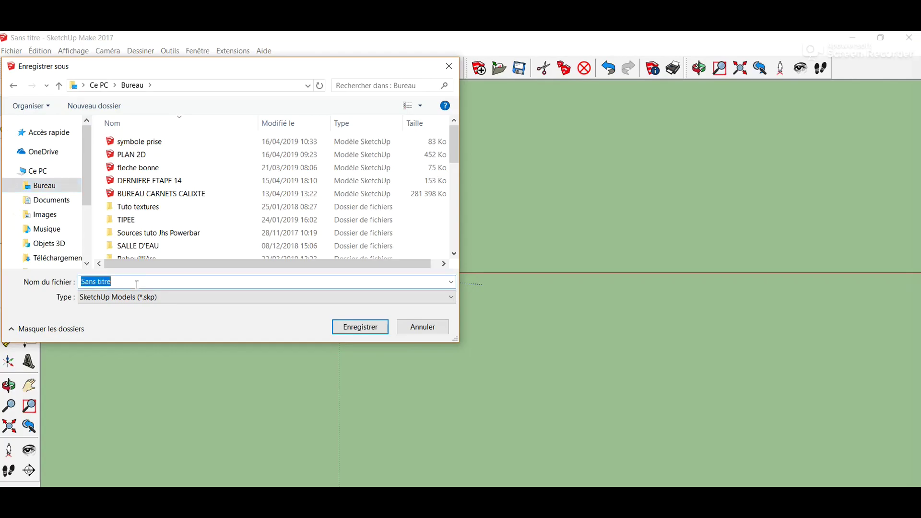
pyautogui.write('symbole')
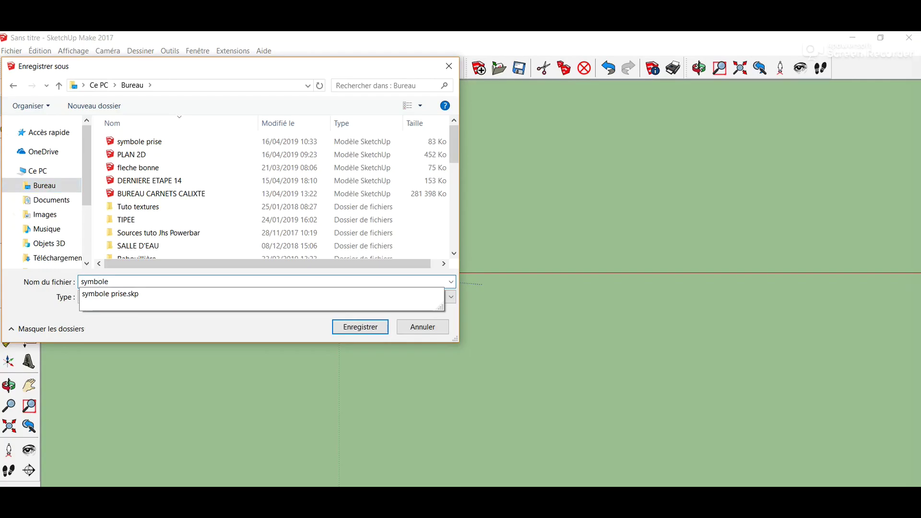
pyautogui.write('  pr')
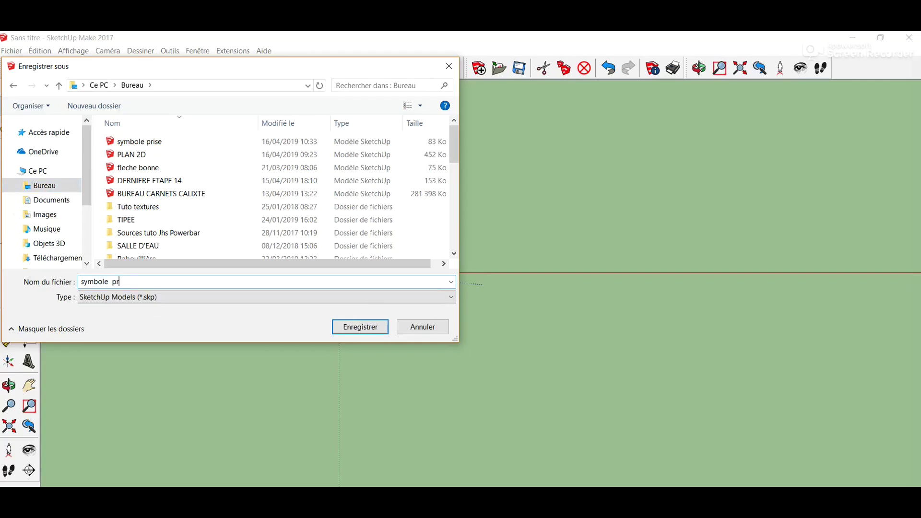
pyautogui.write('ise')
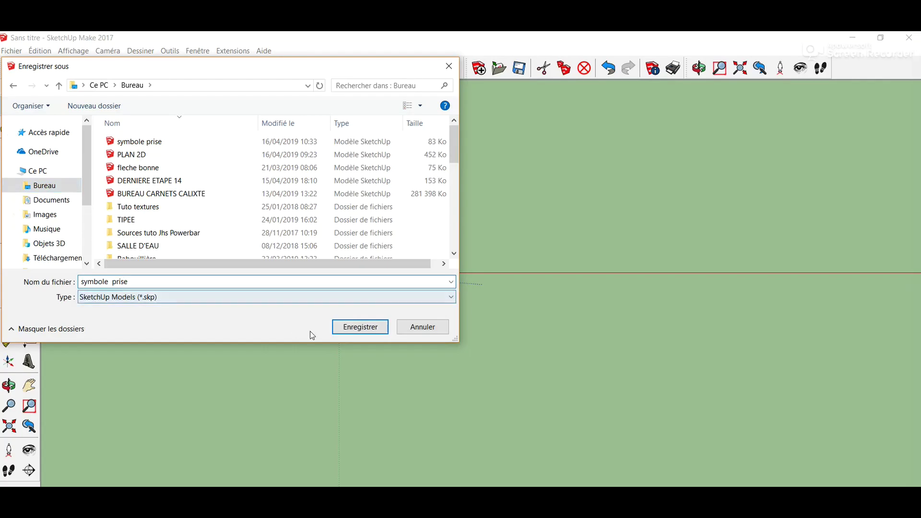
pyautogui.click(372, 332)
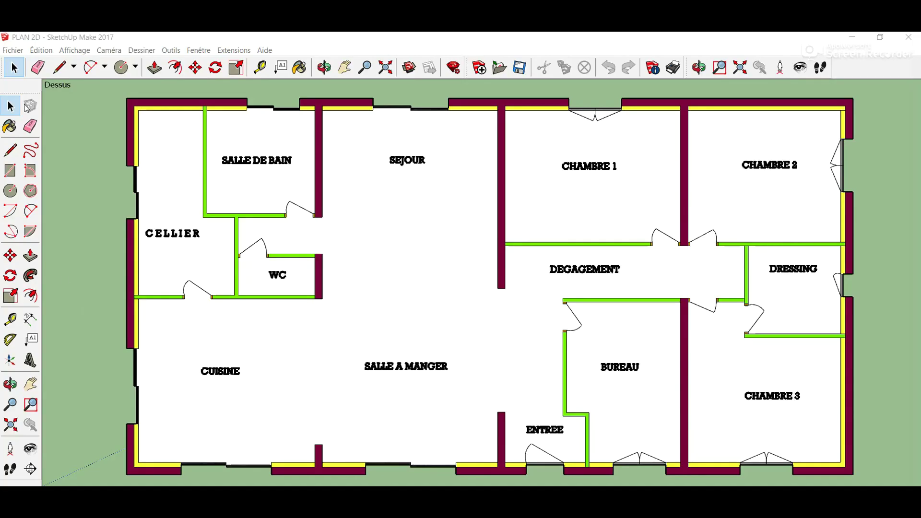
# Step: Import the 'symbole prise' SketchUp file from Ce PC > Bureau into the plan
pyautogui.click(9, 51)
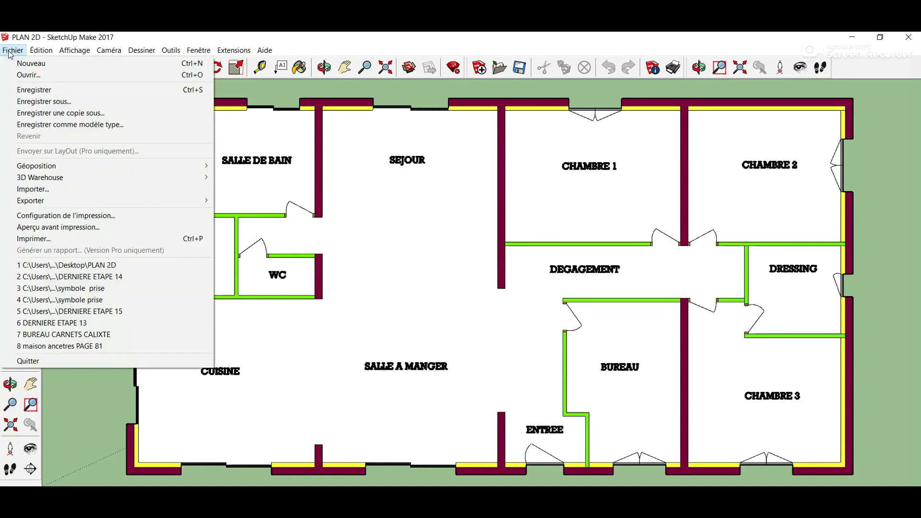
pyautogui.click(42, 192)
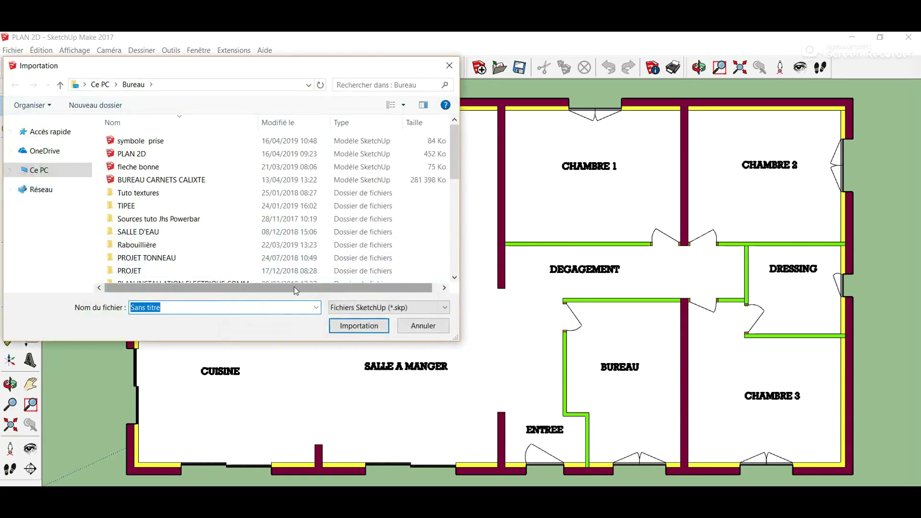
pyautogui.click(55, 171)
pyautogui.click(167, 155)
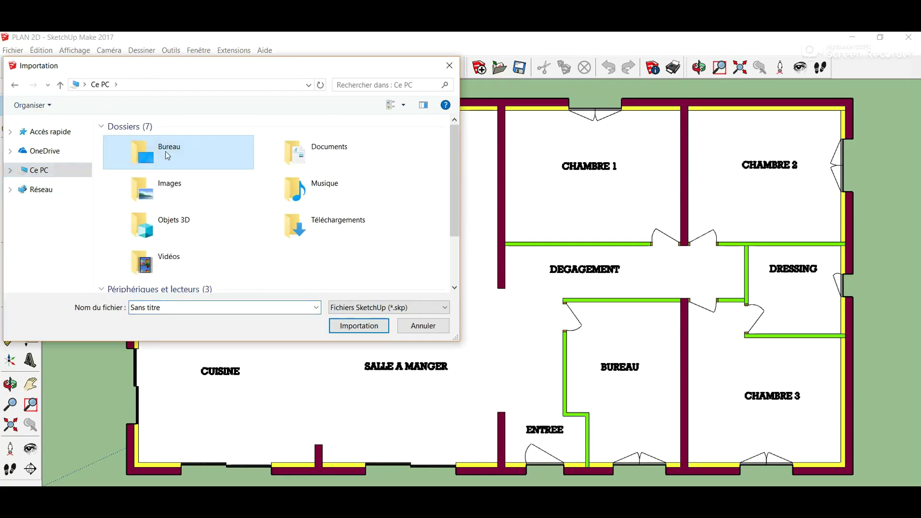
pyautogui.click(446, 308)
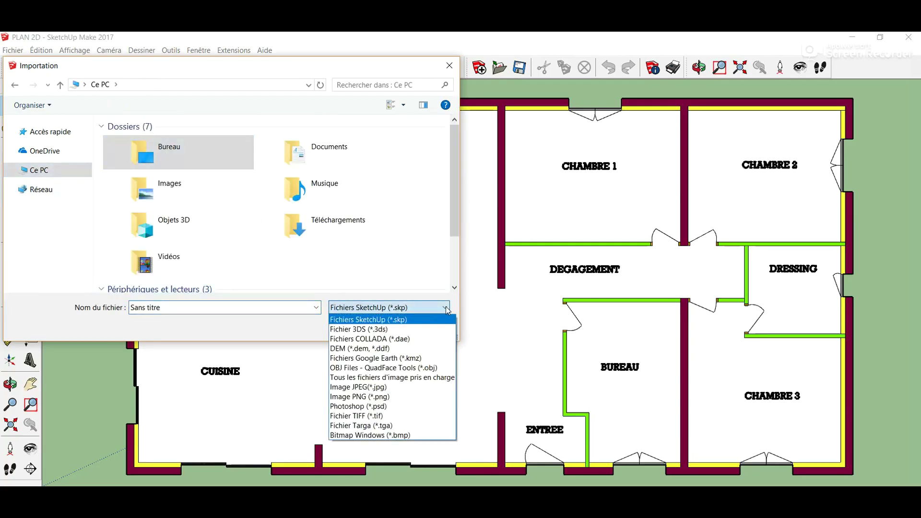
pyautogui.click(377, 319)
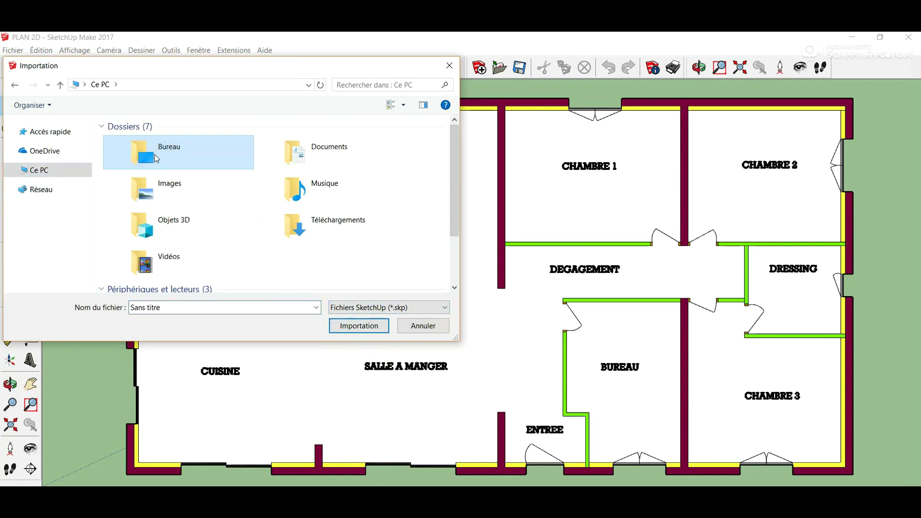
pyautogui.doubleClick(155, 155)
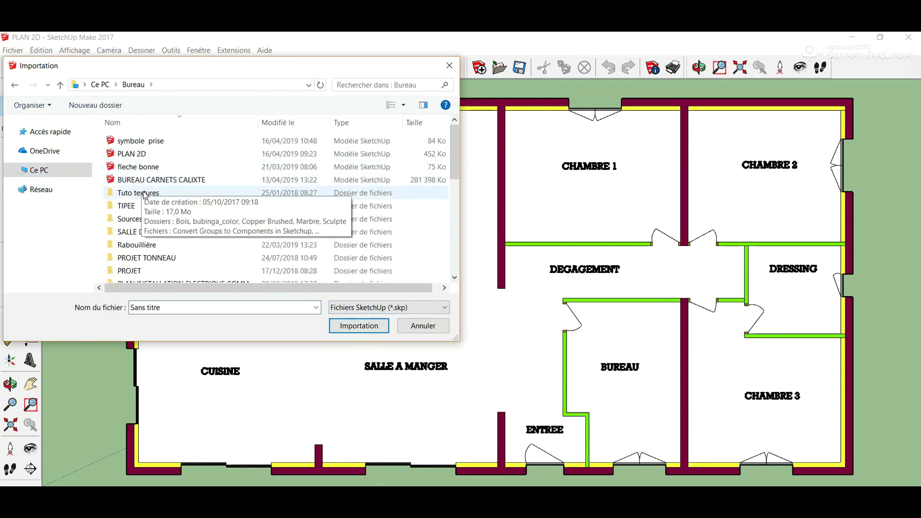
pyautogui.click(143, 143)
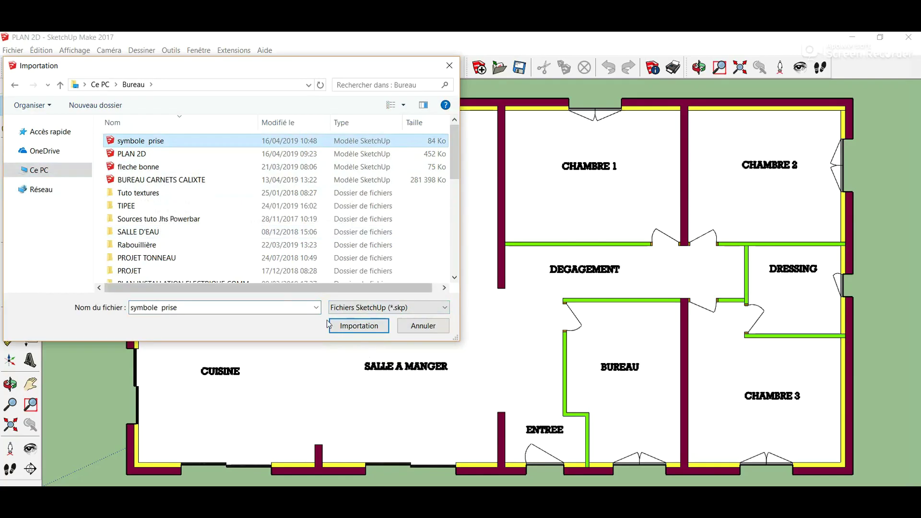
pyautogui.click(359, 326)
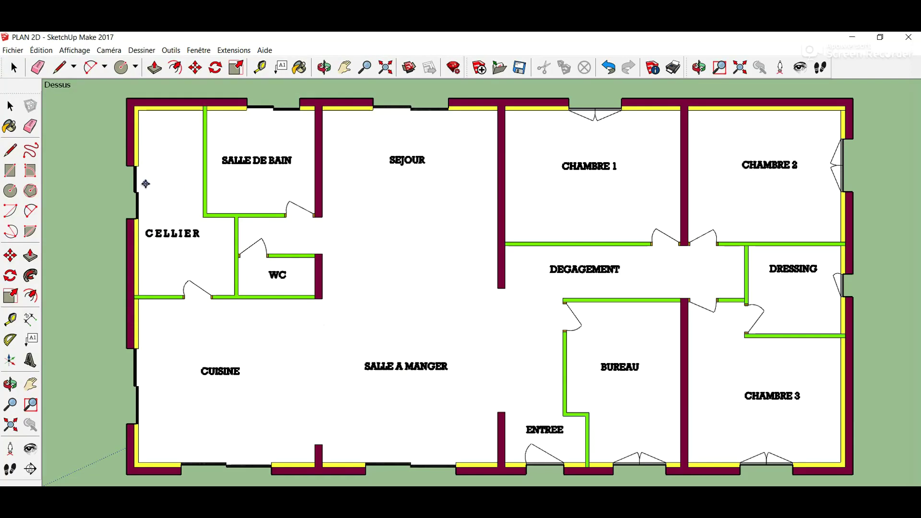
# Step: Drop the imported socket into the plan and position it beside the Cellier's left outer wall
pyautogui.click(145, 185)
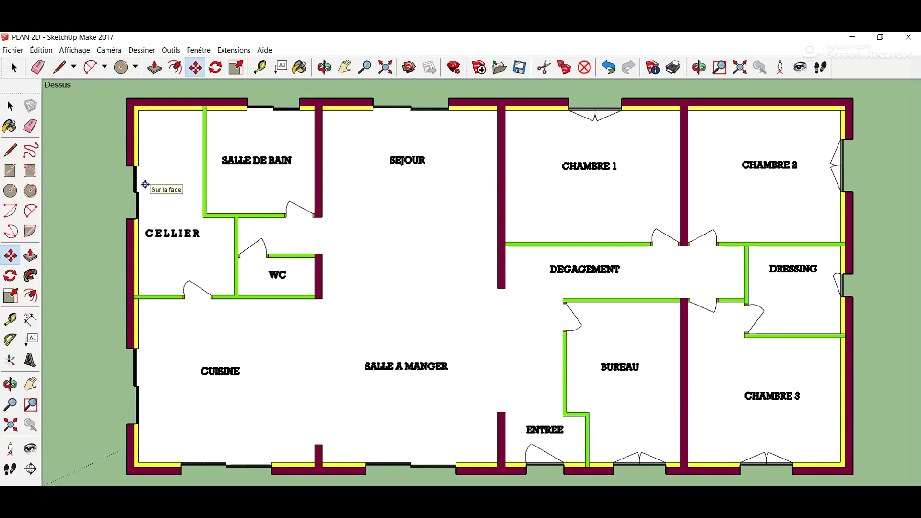
pyautogui.scroll(1, 145, 185)
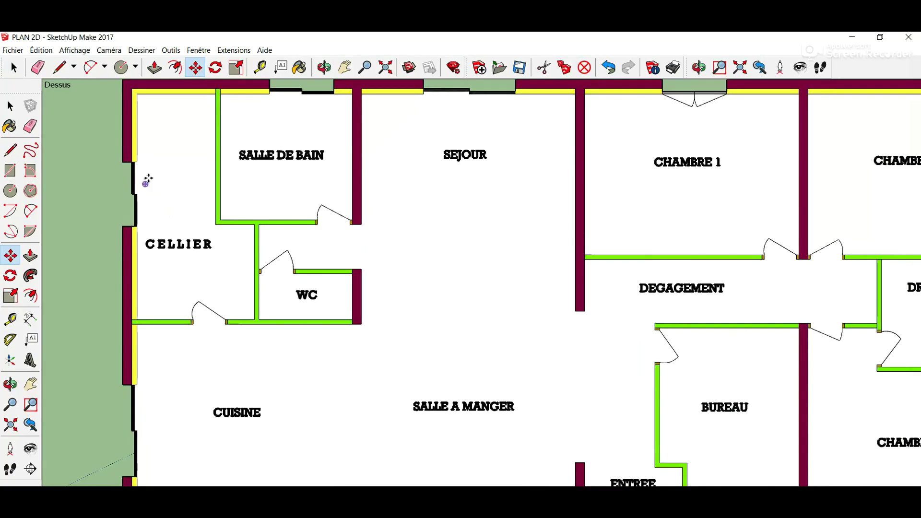
pyautogui.scroll(2, 147, 181)
pyautogui.scroll(1, 148, 181)
pyautogui.scroll(2, 148, 179)
pyautogui.scroll(2, 148, 181)
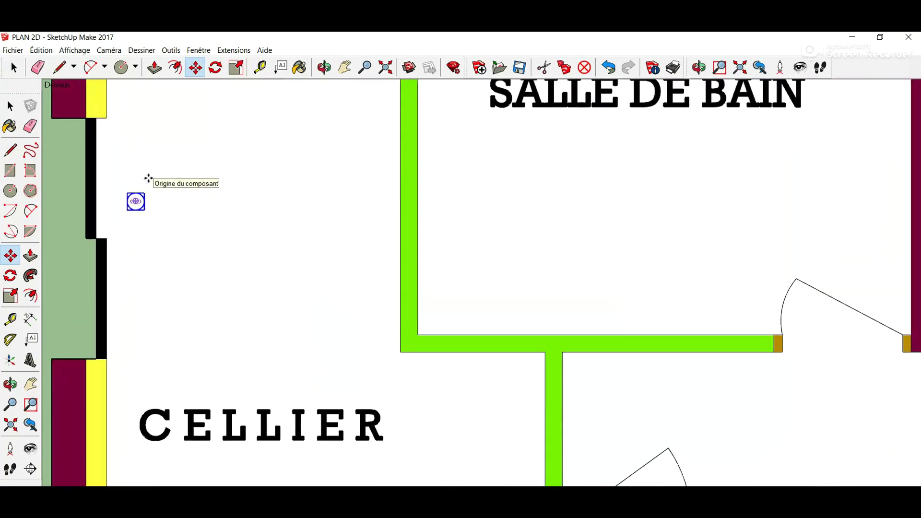
pyautogui.scroll(2, 148, 181)
pyautogui.scroll(1, 149, 181)
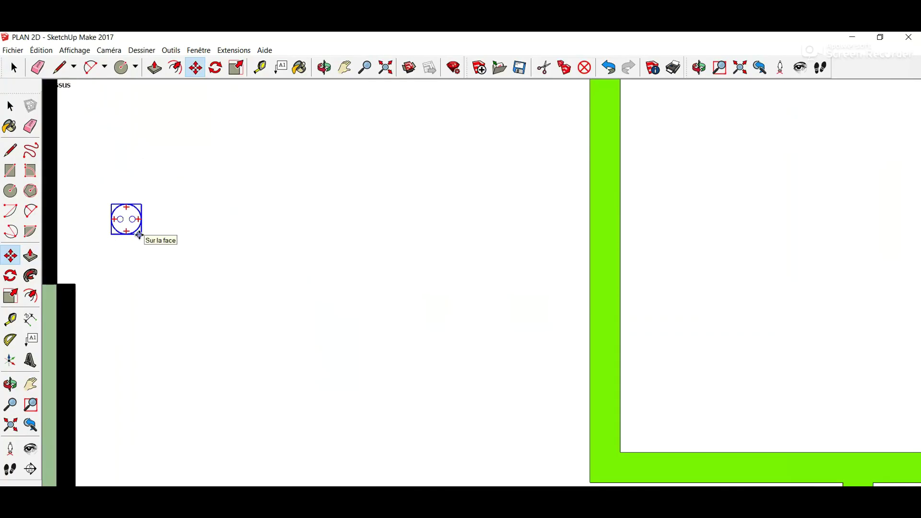
pyautogui.click(135, 234)
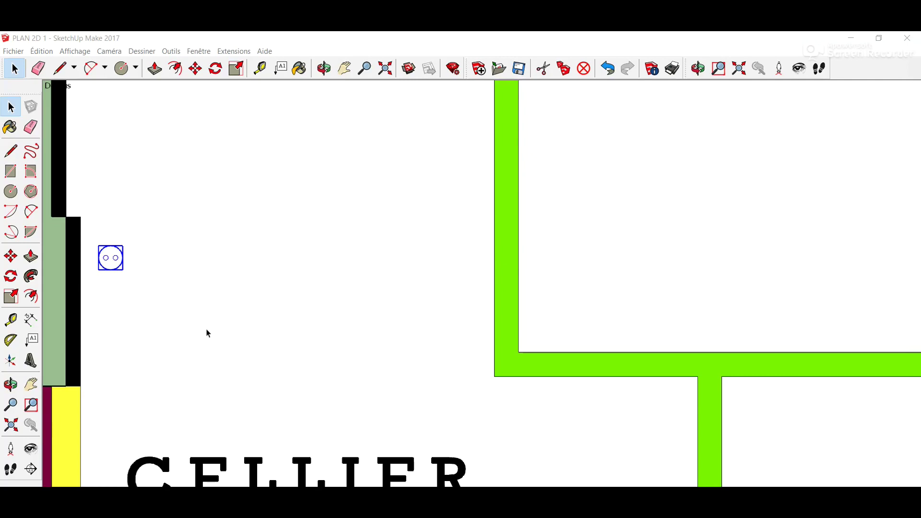
# Step: Place a Ctrl-Move copy of the socket symbol against the green bathroom partition in the Cellier
pyautogui.click(9, 259)
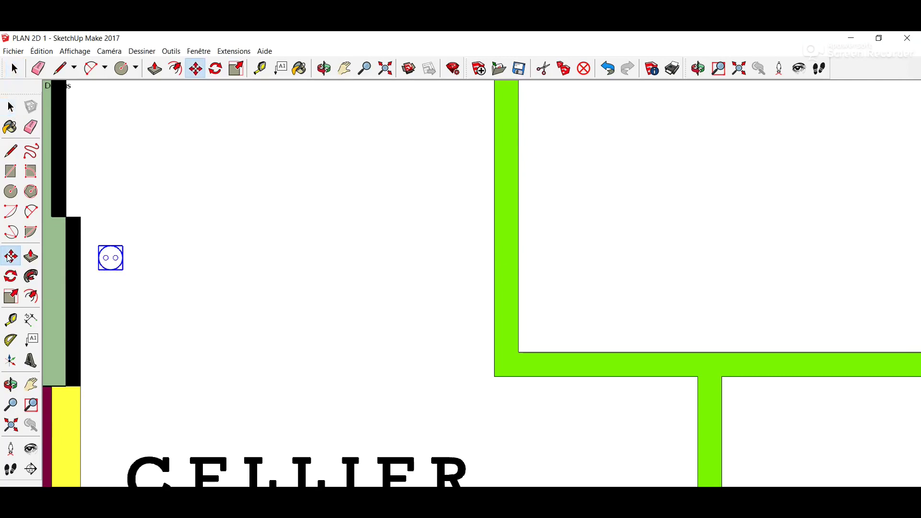
pyautogui.click(123, 269)
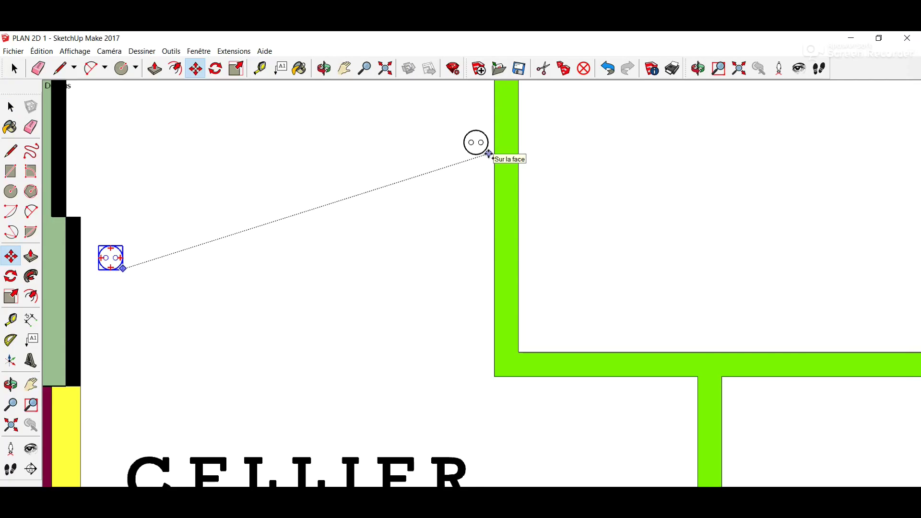
pyautogui.click(489, 154)
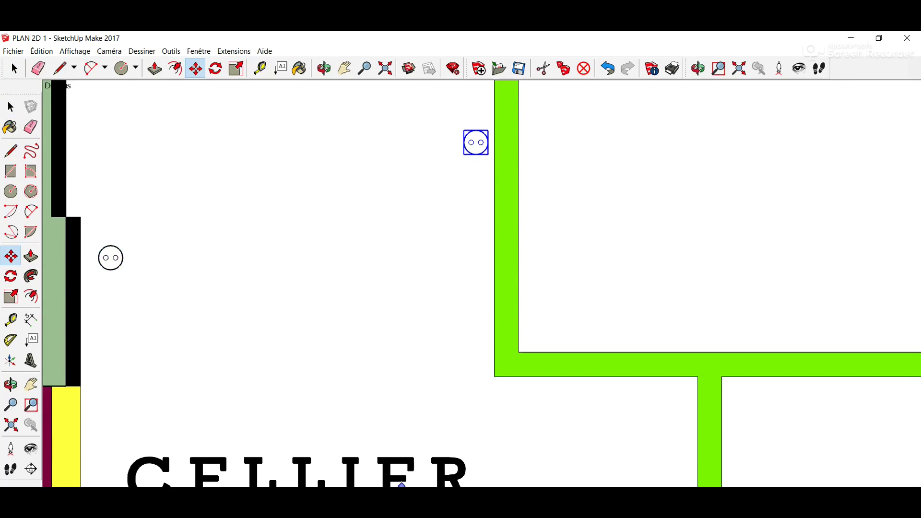
pyautogui.hotkey('ctrl', 'z')
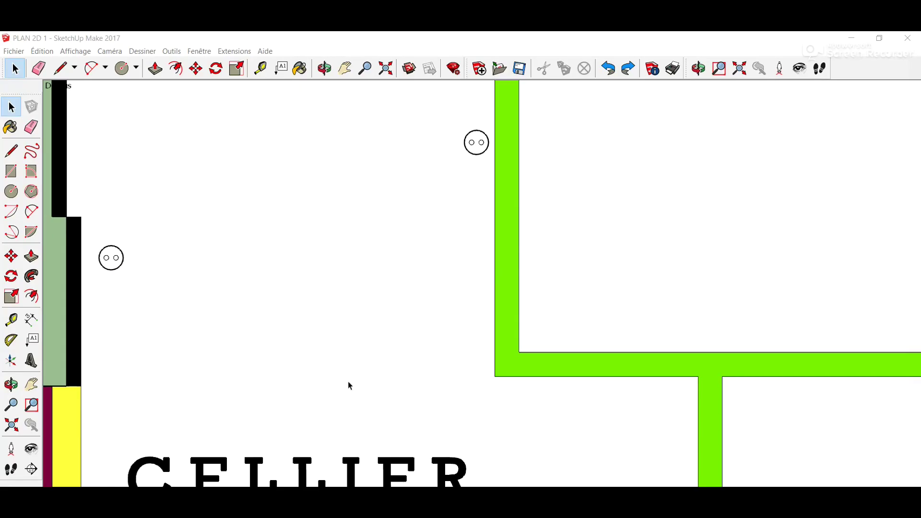
# Step: Explode the left Cellier socket group with Éclater and clear the selection
pyautogui.rightClick(122, 262)
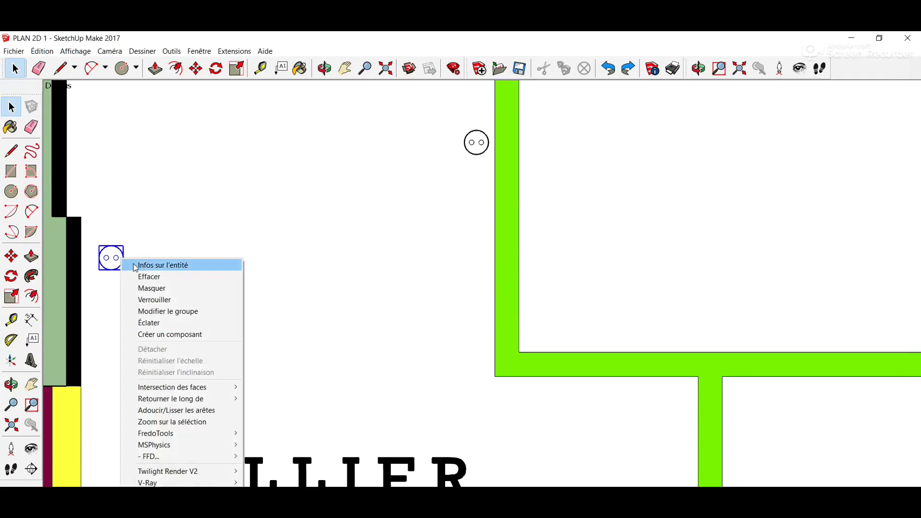
pyautogui.click(160, 327)
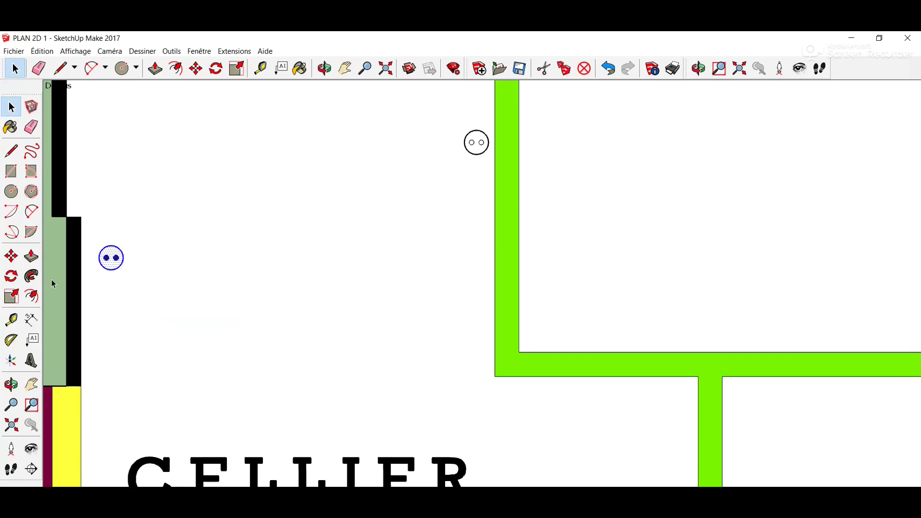
pyautogui.hotkey('ctrl', 't')
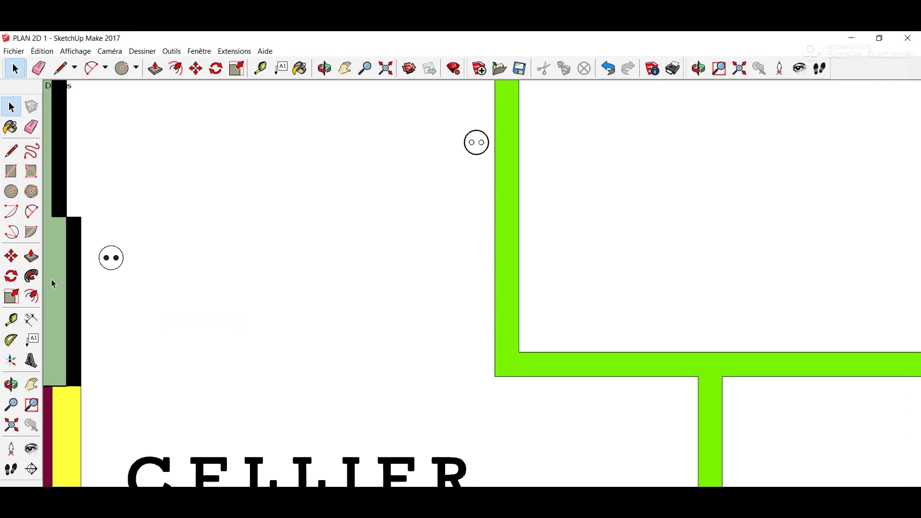